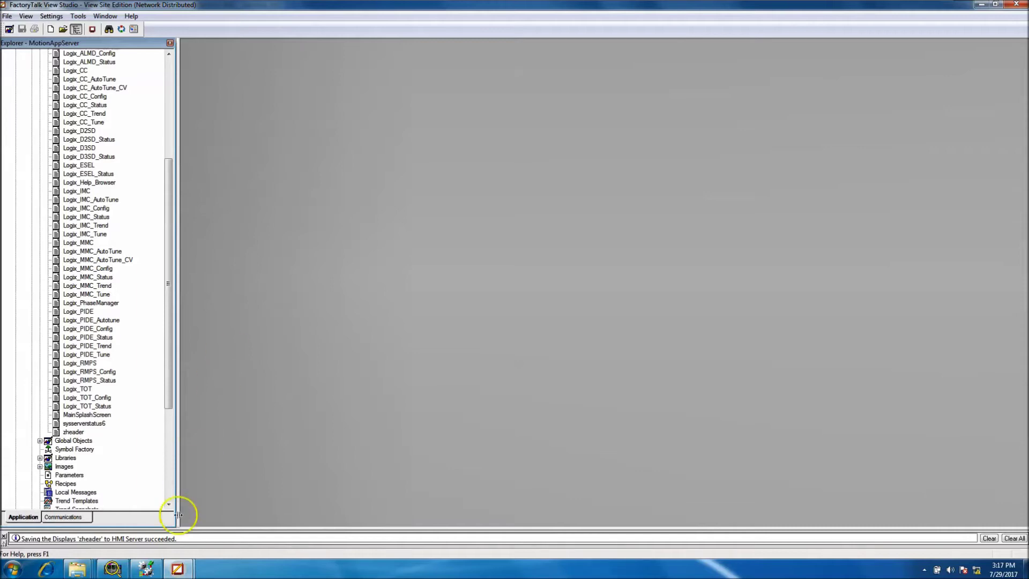
View the Machine_SSL routine in RSLogix 5000 and return to FactoryTalk View Studio
left_click(146, 568)
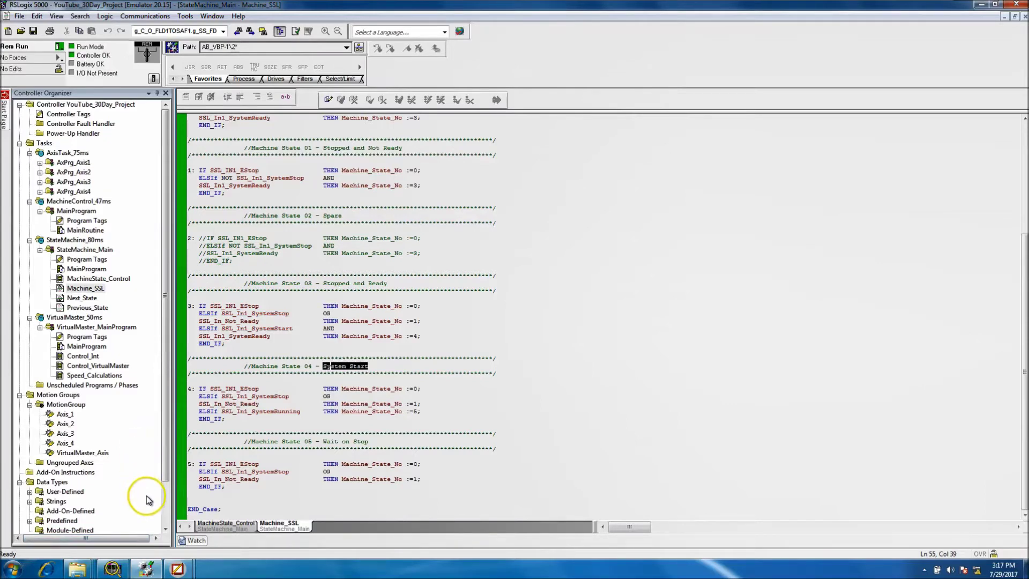
mouse_move(177, 568)
left_click(238, 514)
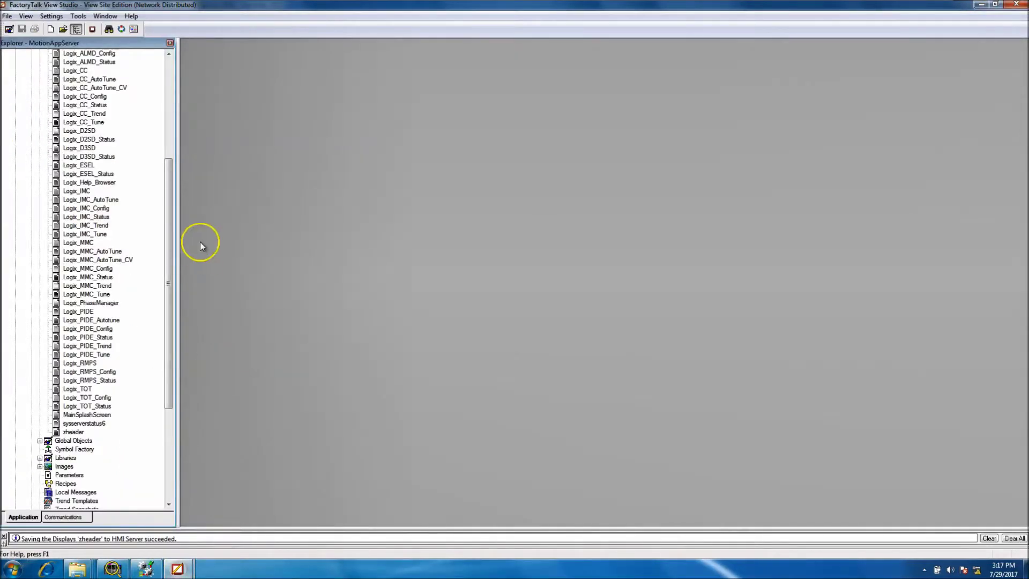
Open the sysserverstatus6 display for editing and place its window near the top of the workspace
mouse_move(169, 247)
left_mouse_down()
mouse_move(169, 186)
mouse_move(166, 236)
left_mouse_up()
left_click_drag(149, 306, 98, 448)
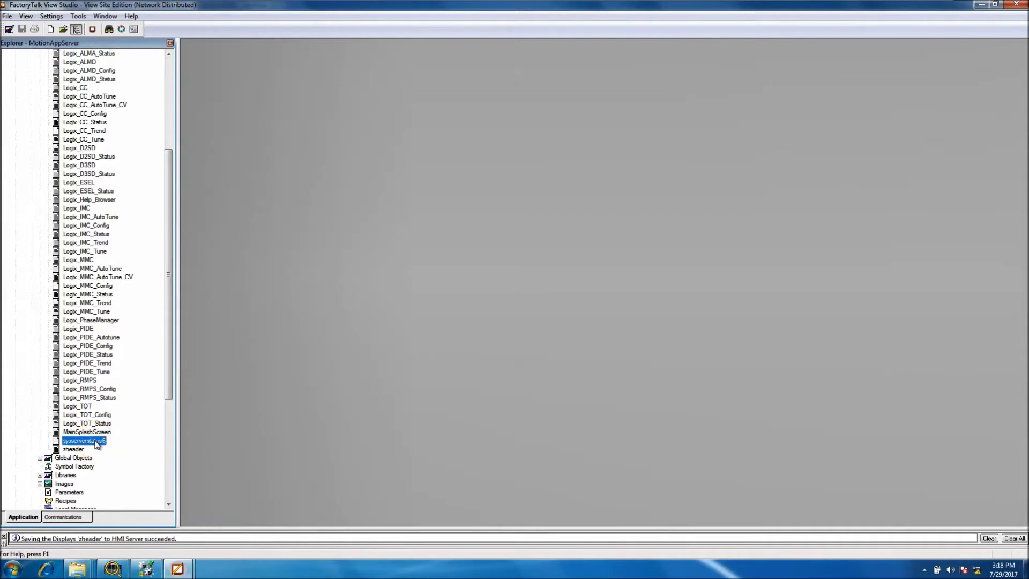
double_click(95, 441)
left_click_drag(392, 109, 440, 204)
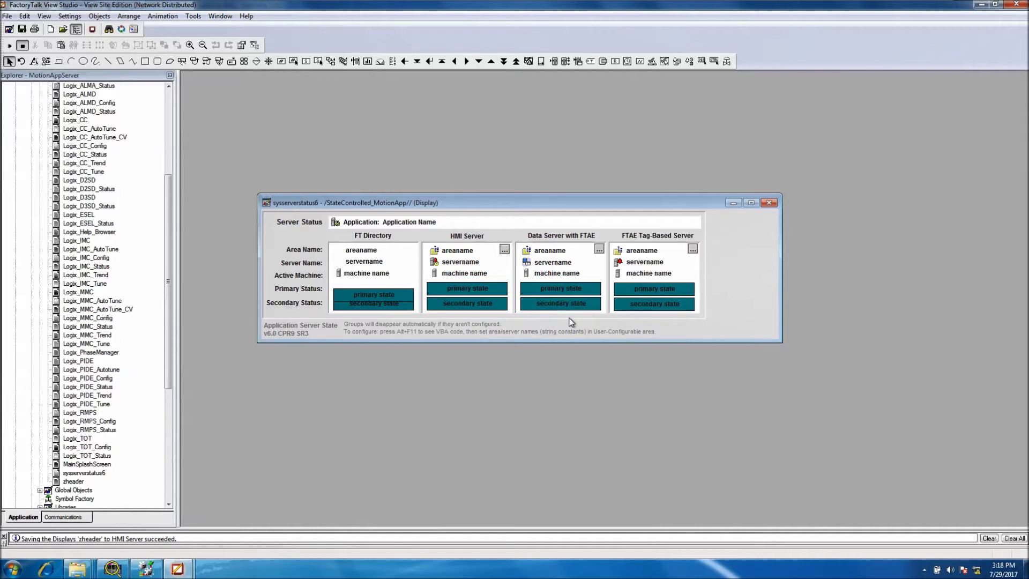
right_click(407, 255)
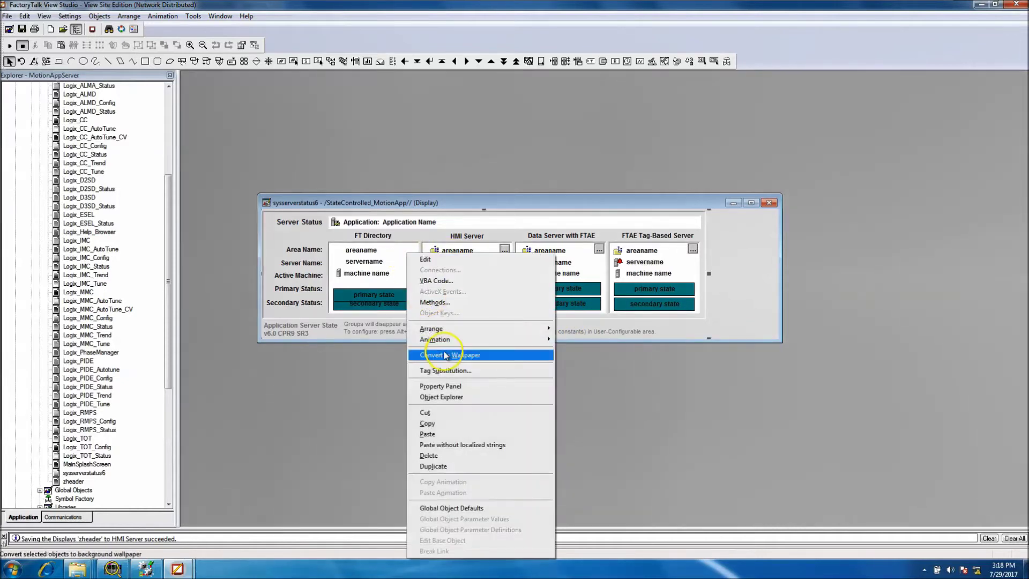
left_click_drag(460, 202, 442, 107)
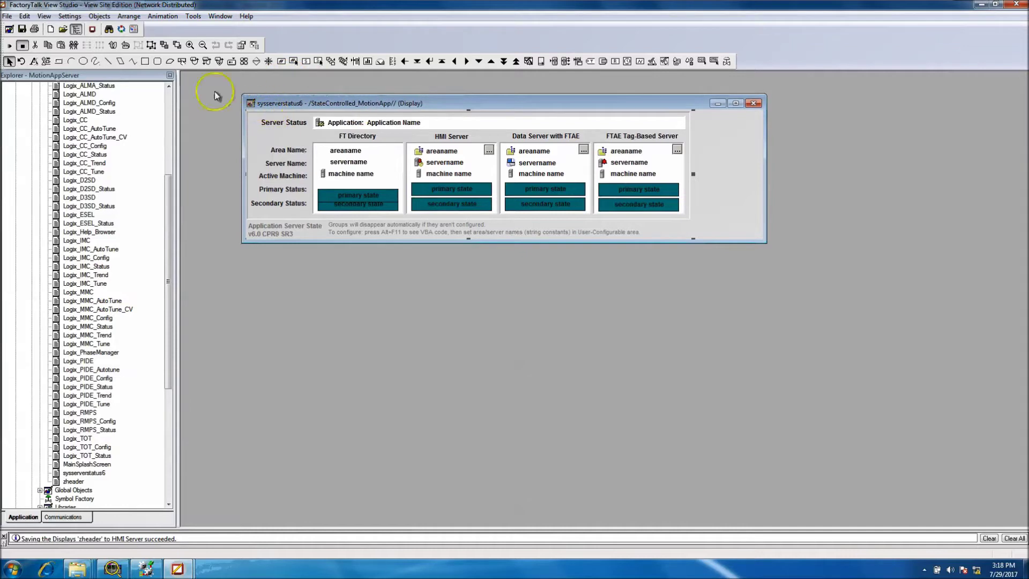
Test-run the sysserverstatus6 display to check the server statuses and return to edit mode
left_click(9, 46)
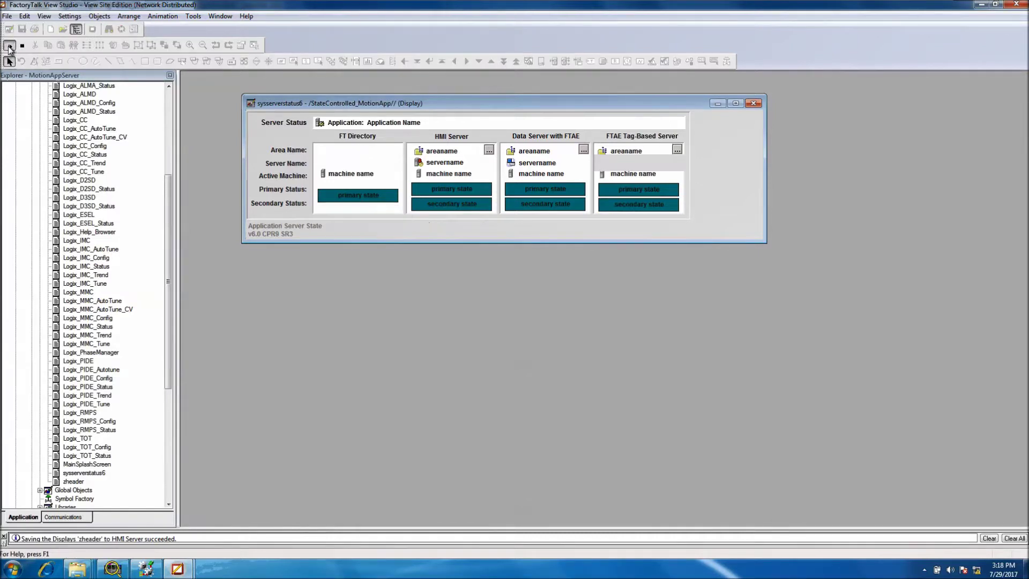
left_click(22, 46)
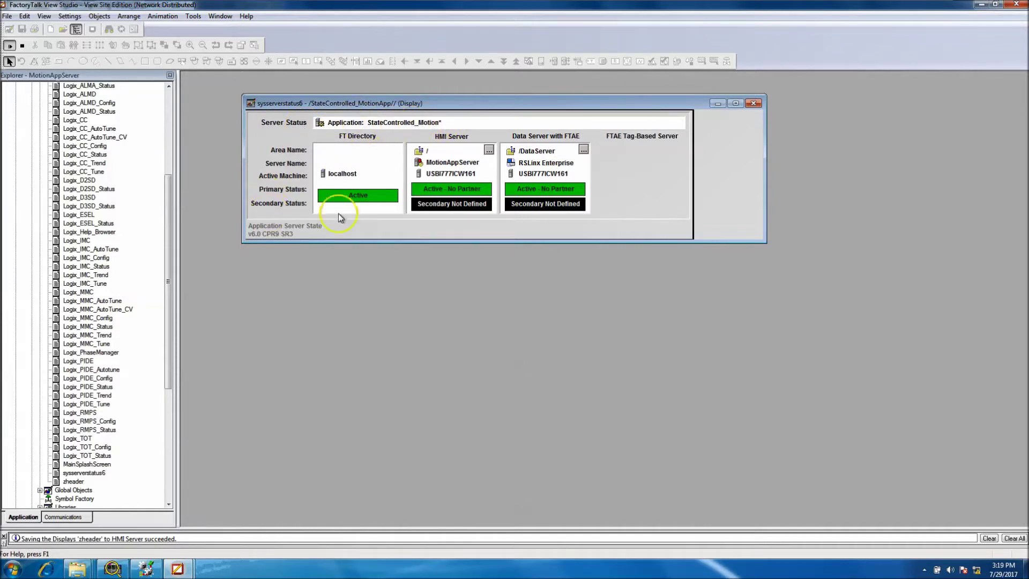
left_click(22, 45)
Open the VBA code of the Server_Status_DisplayObject and go to the beginning of the code
left_click(293, 239)
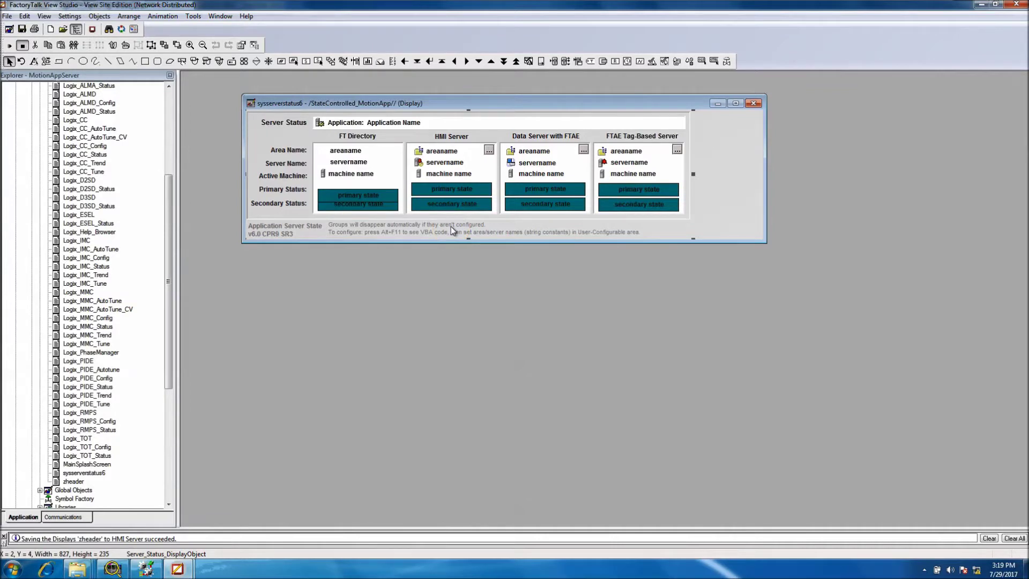
left_click_drag(482, 104, 527, 129)
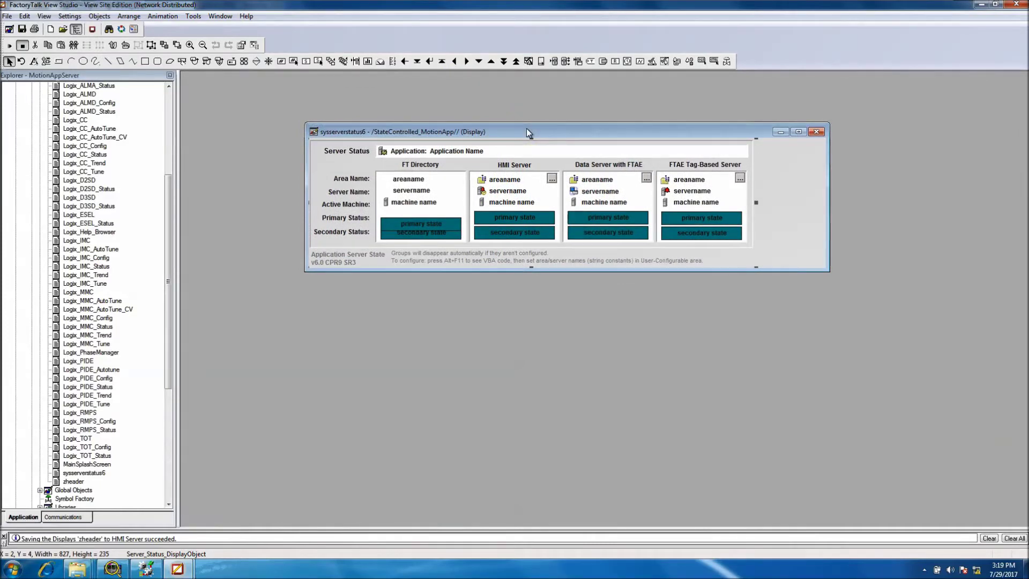
right_click(533, 160)
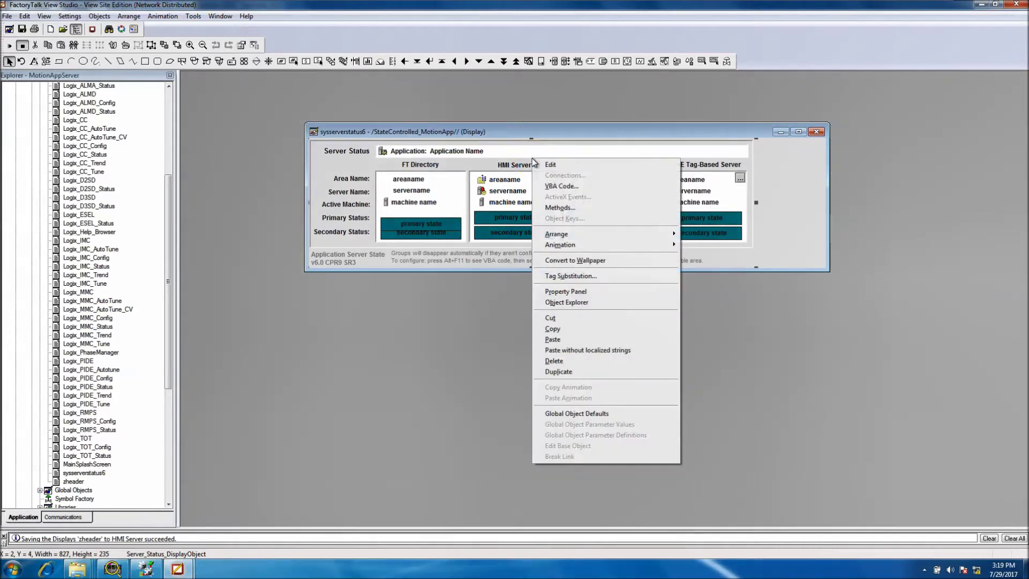
left_click(552, 186)
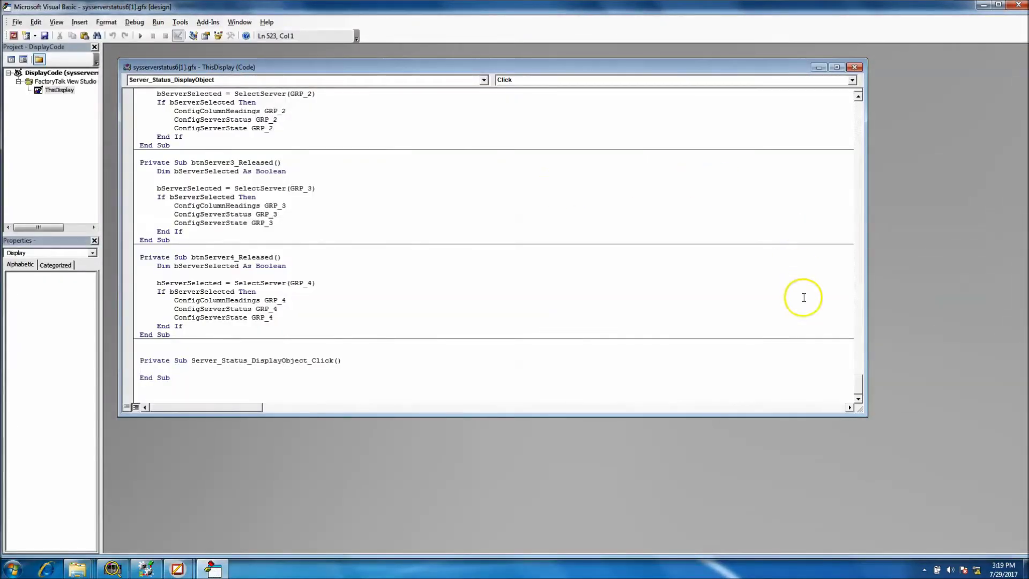
left_click_drag(861, 382, 875, 83)
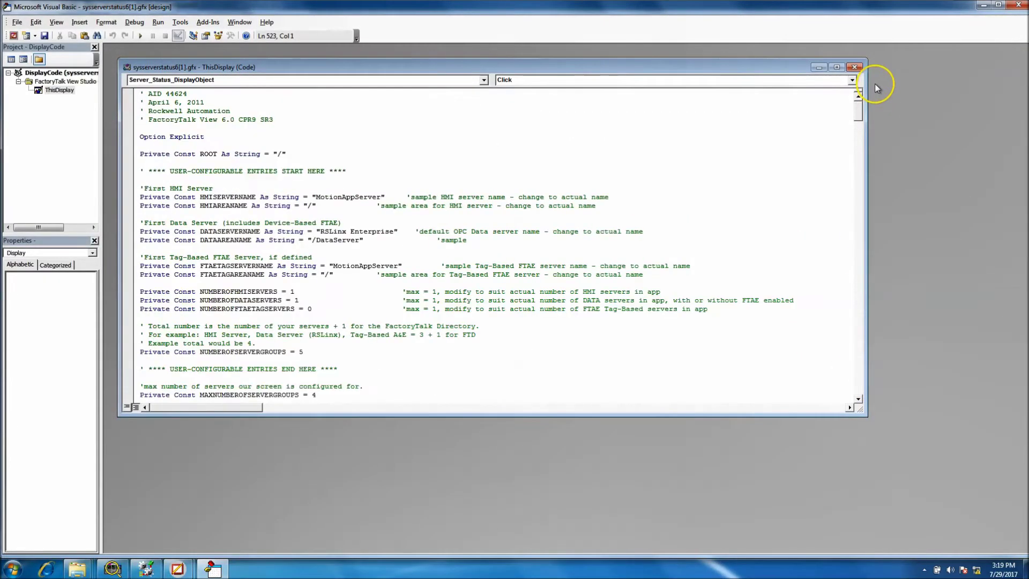
left_click_drag(652, 69, 731, 108)
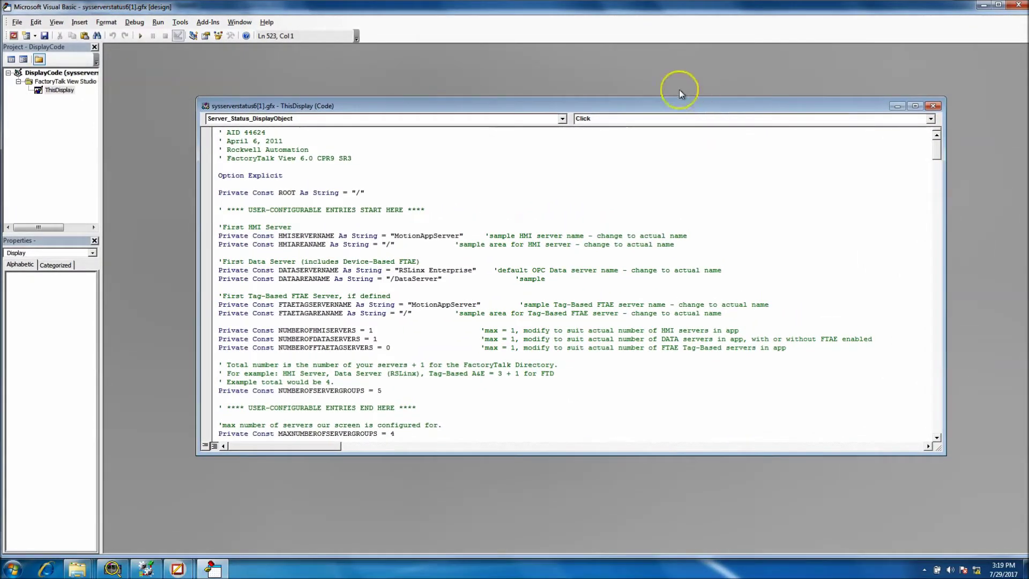
Examine the header comments of the display code for the article ID, date, vendor and FactoryTalk View version
left_click_drag(363, 159, 224, 131)
left_click(320, 138)
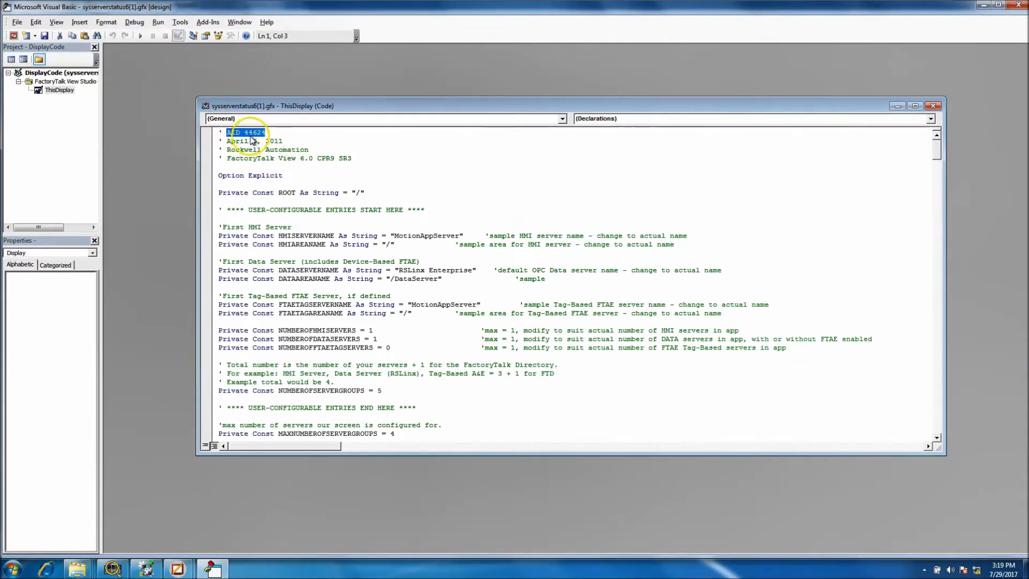
left_click_drag(283, 141, 215, 153)
left_click_drag(354, 158, 221, 159)
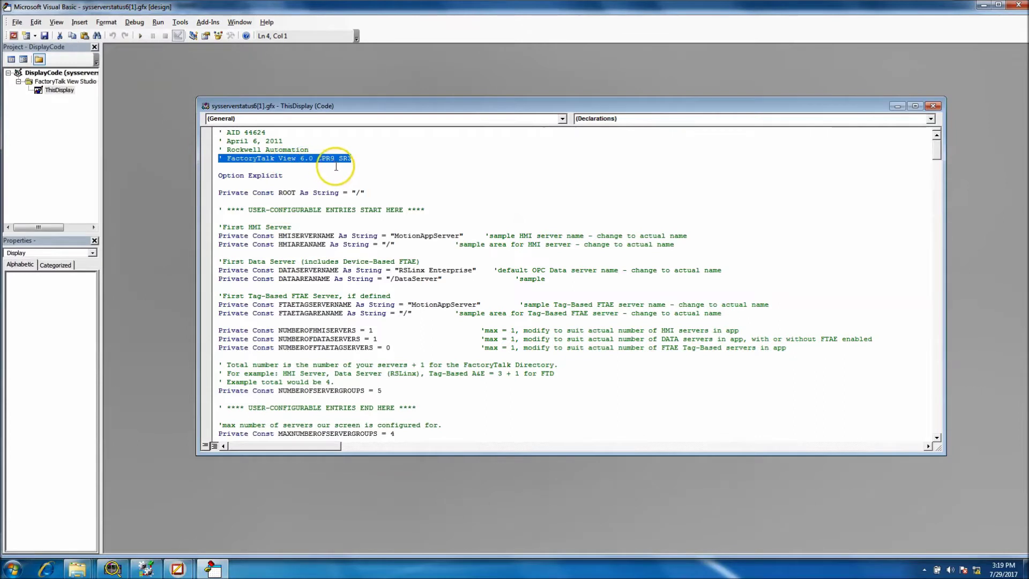
left_click(397, 201)
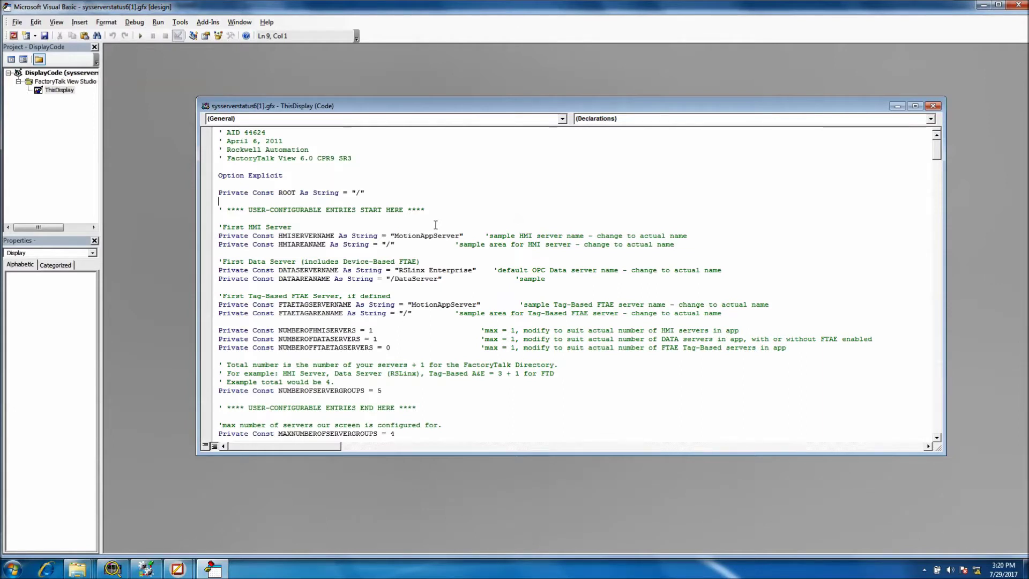
left_click(359, 159)
left_click_drag(359, 160, 206, 120)
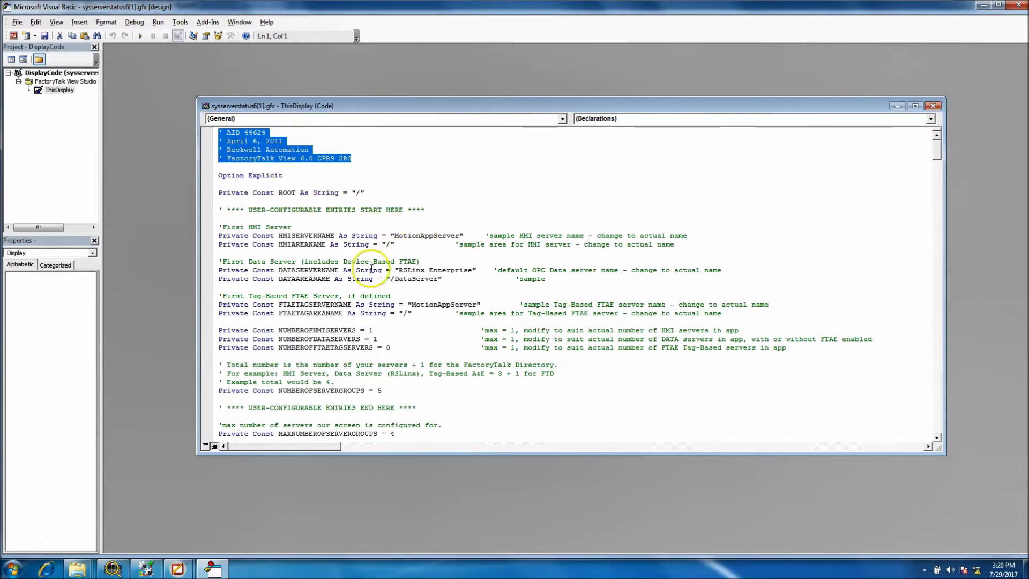
Examine the user-configurable name and area constants for the first HMI server, data server and tag-based FTAE server
left_click(219, 227)
left_click_drag(219, 227, 310, 228)
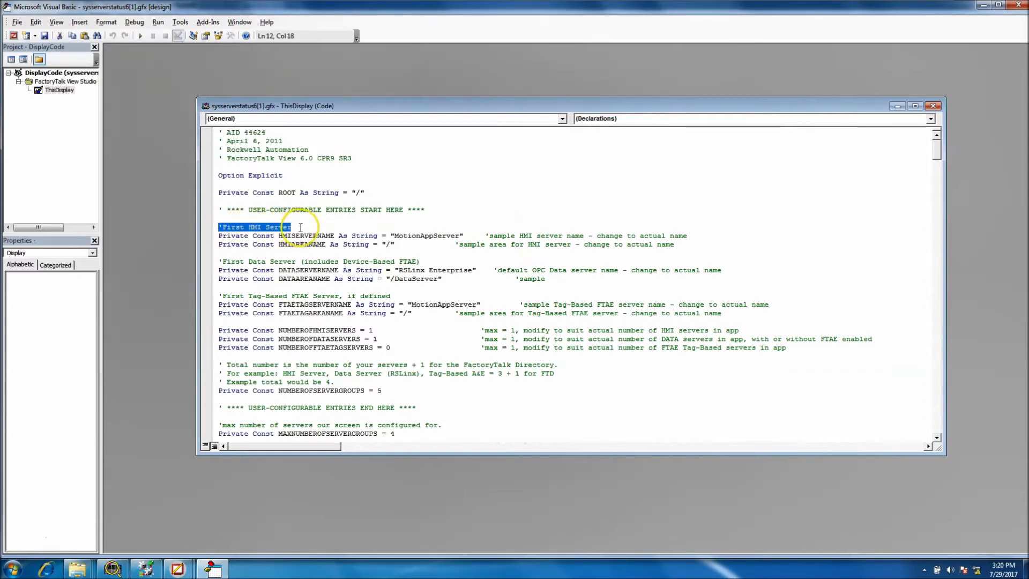
left_click_drag(249, 209, 432, 209)
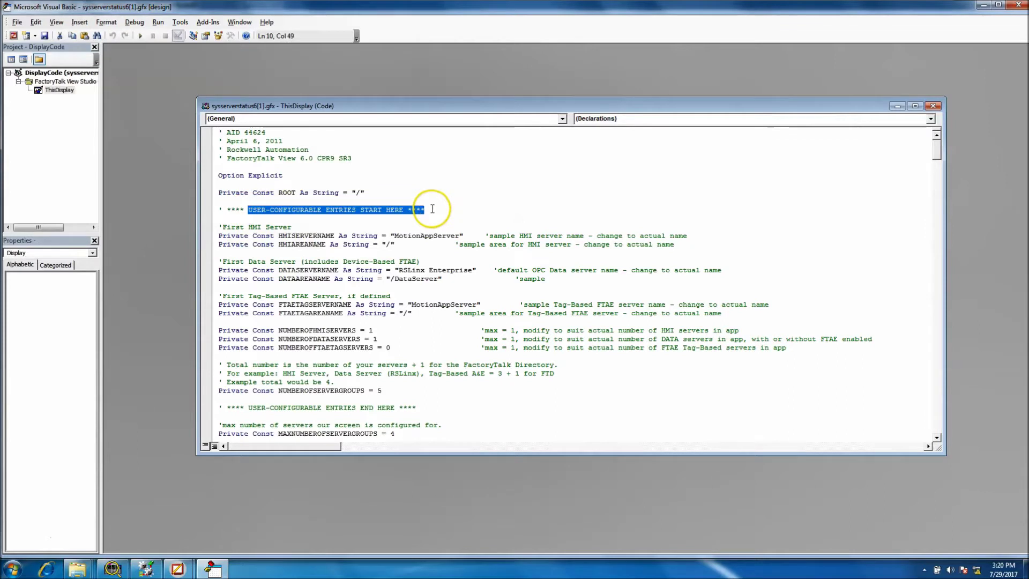
left_click(460, 235)
left_click_drag(460, 236, 395, 236)
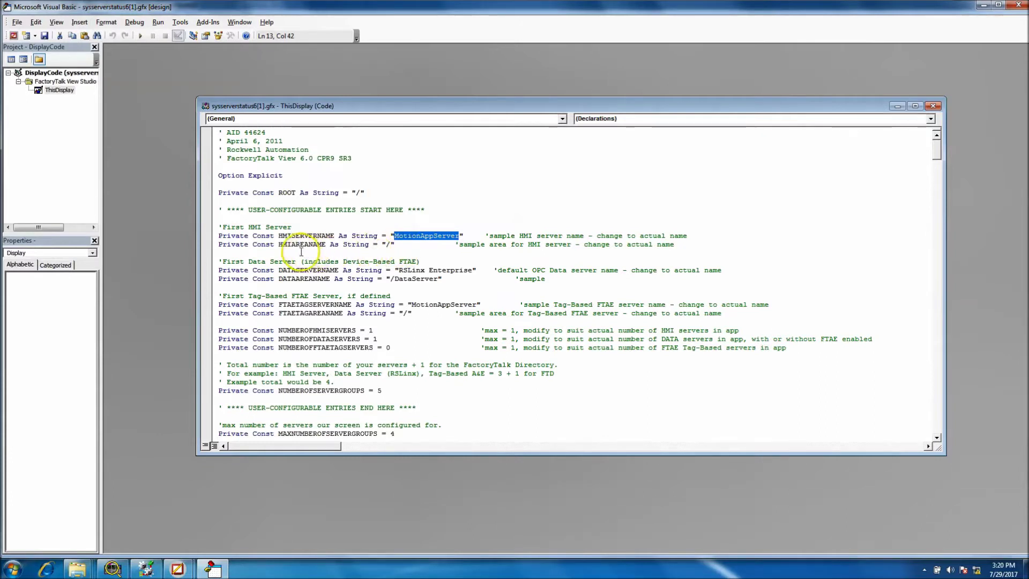
double_click(387, 245)
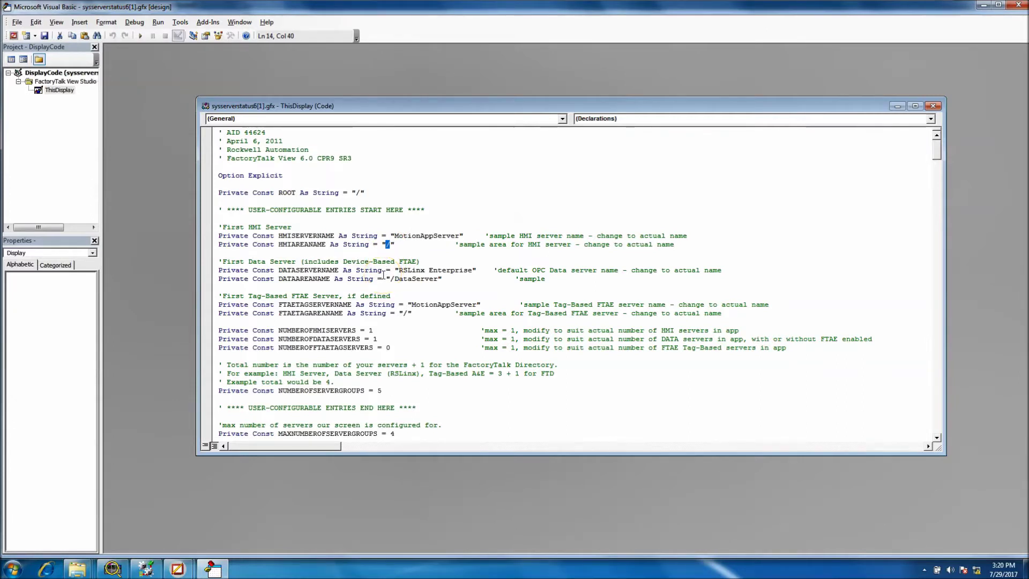
left_click_drag(471, 270, 391, 280)
left_click_drag(476, 304, 411, 307)
left_click(407, 314)
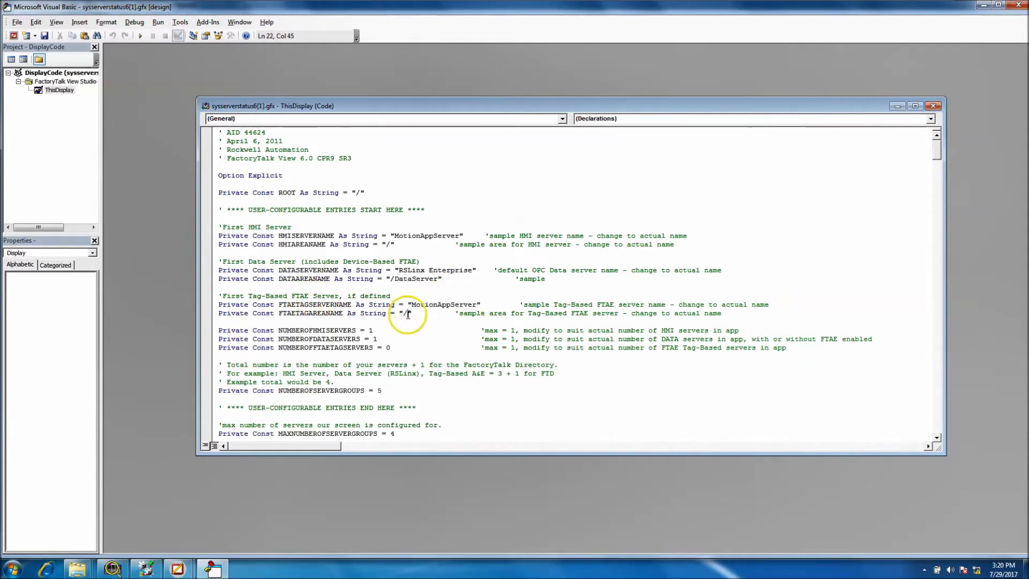
key("shift+Left")
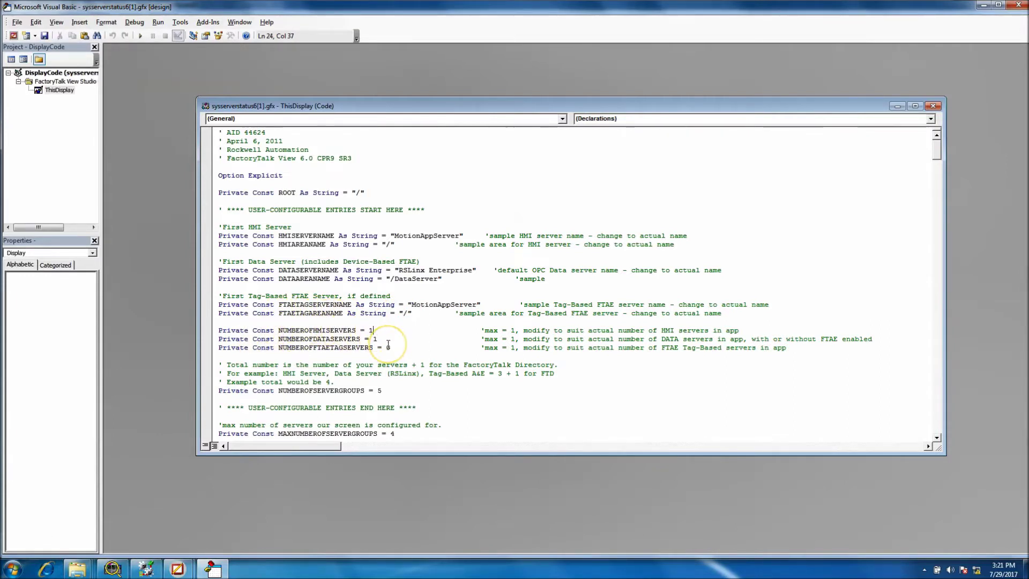
Change the NUMBEROFHMISERVERS constant to 2 and restore it to 1
double_click(370, 330)
type("2")
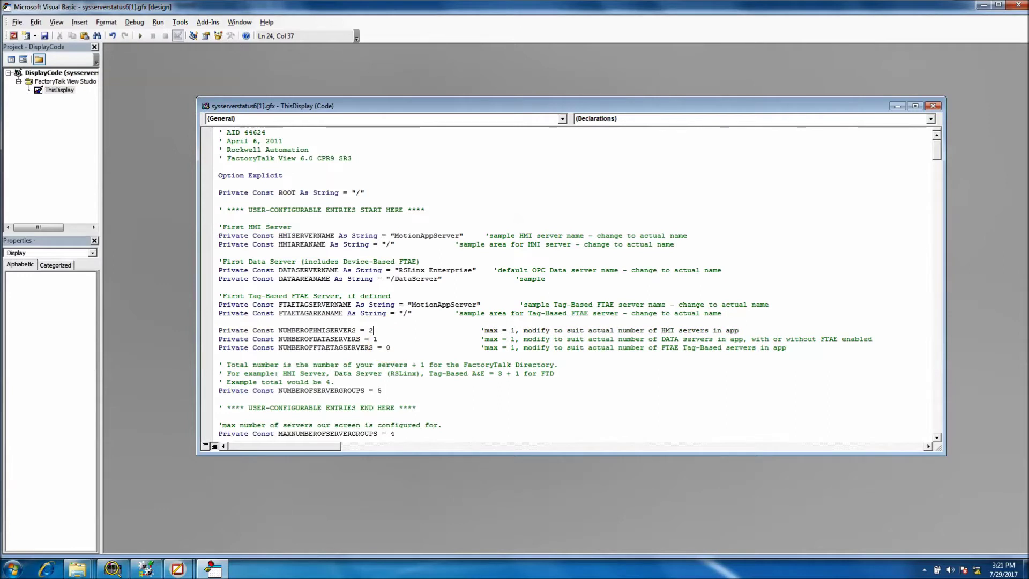
key("BackSpace")
type("1")
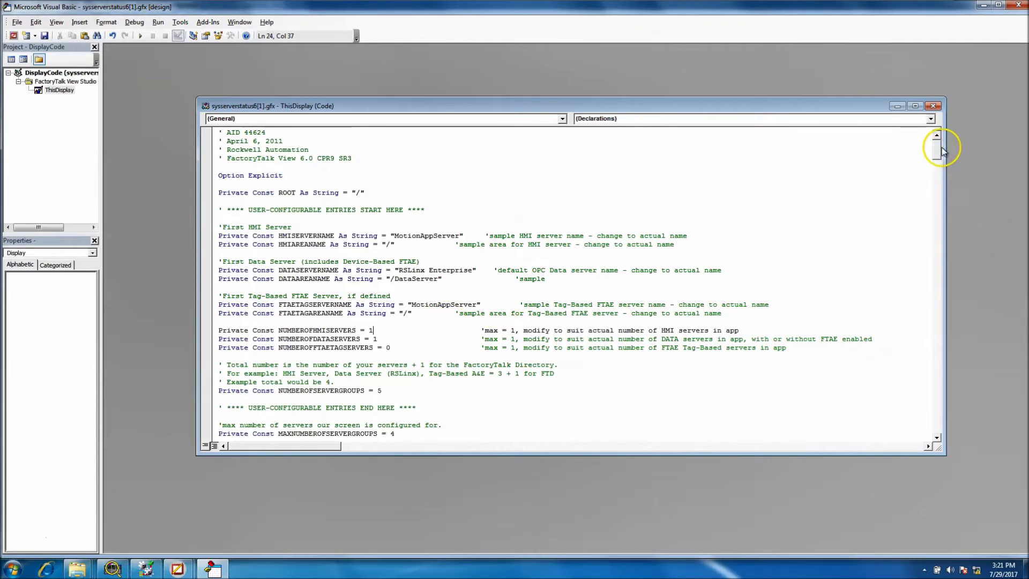
Set NUMBEROFHMISERVERS to 2 and undo the line break inserted before its comment
mouse_move(939, 146)
left_mouse_down()
mouse_move(939, 173)
mouse_move(938, 162)
left_mouse_up()
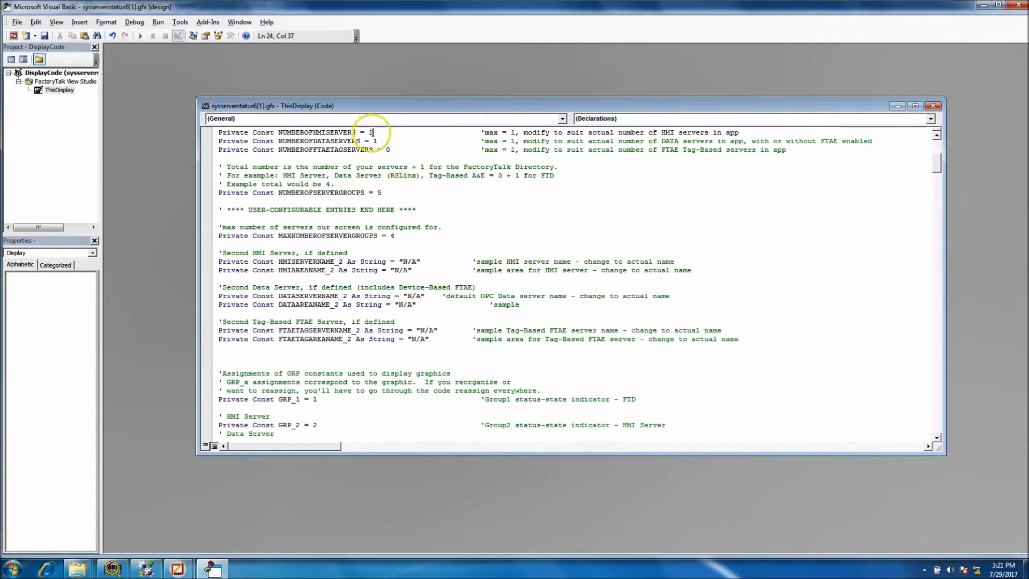
key("BackSpace")
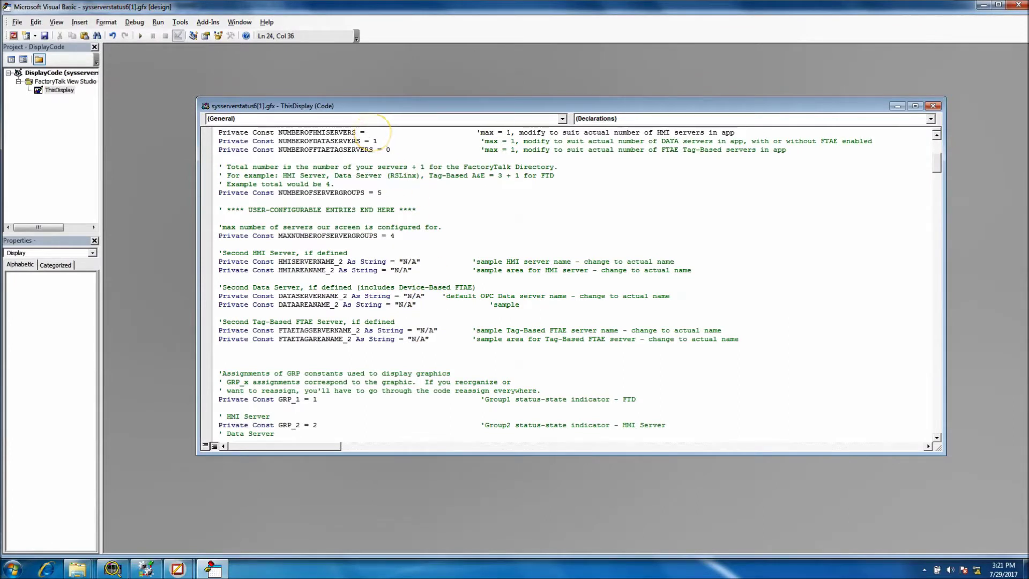
type("2")
key("Return")
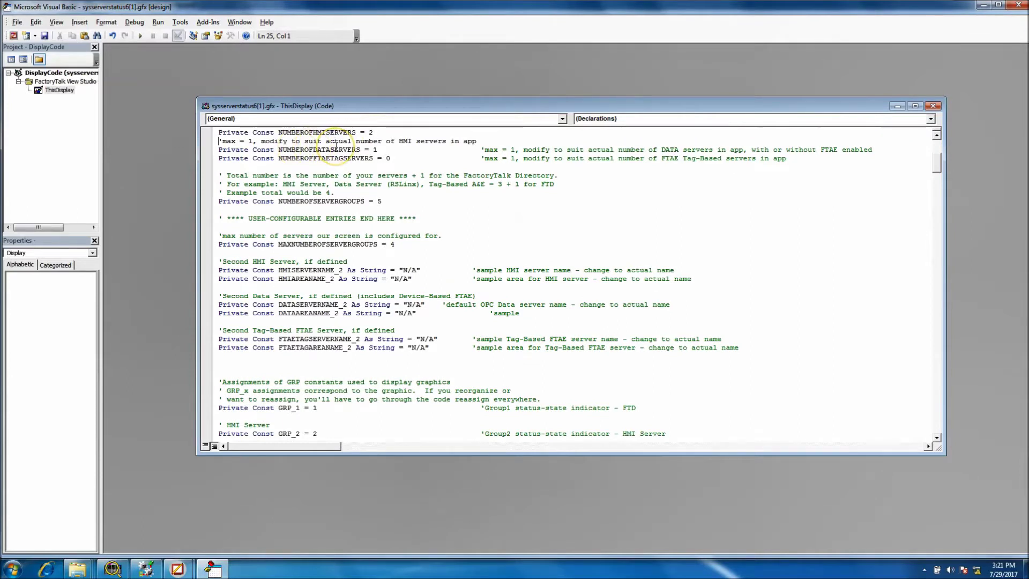
left_click(36, 22)
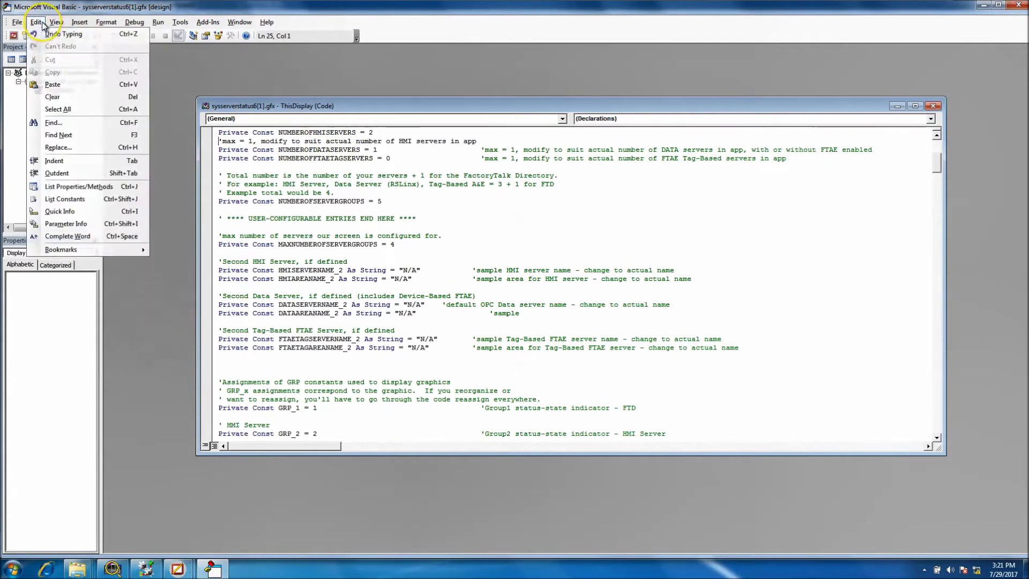
left_click(45, 35)
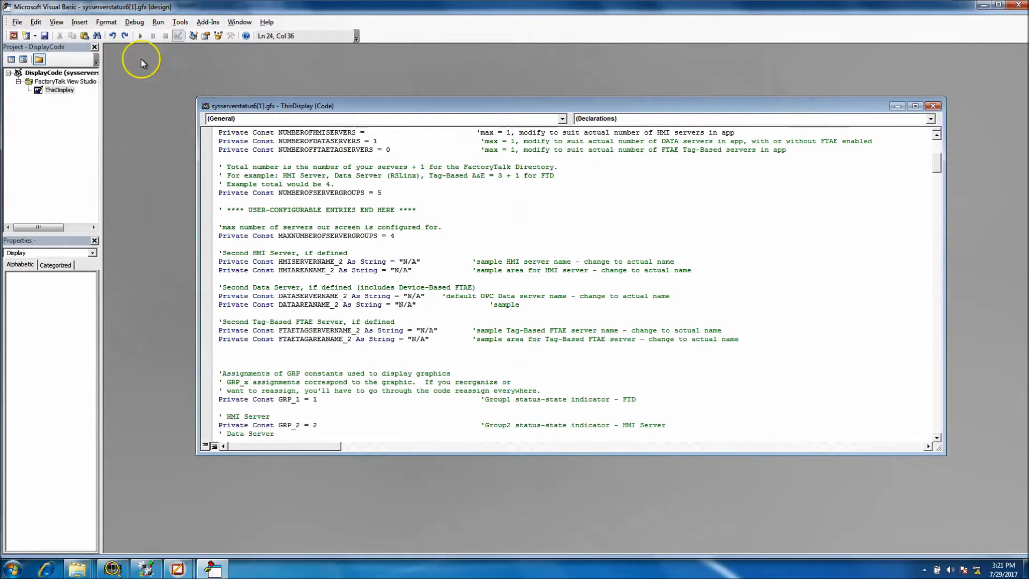
type("2")
left_click(274, 150)
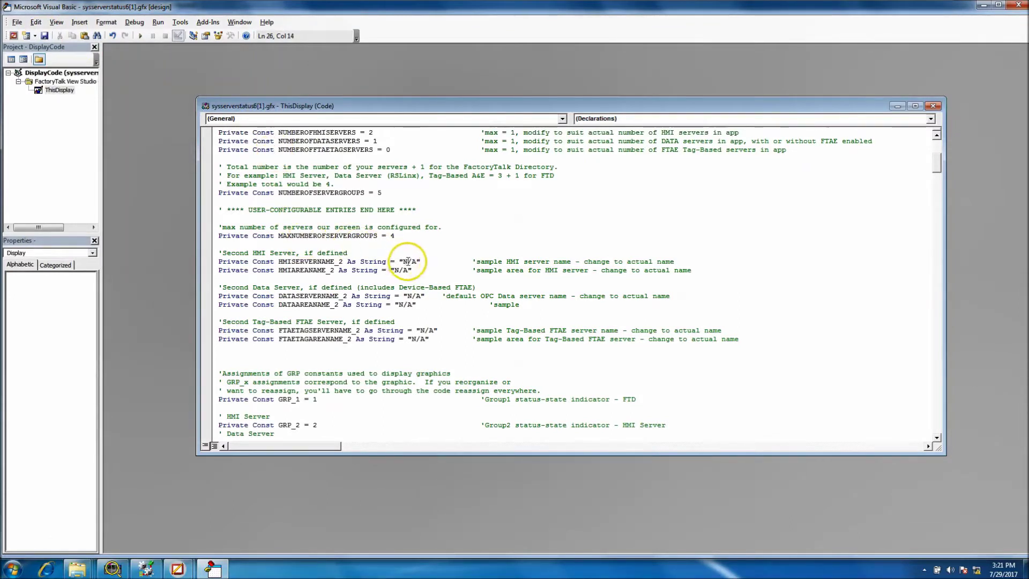
Review the name and area constants of the second servers and set NUMBEROFHMISERVERS back to 1
left_click_drag(416, 262, 397, 308)
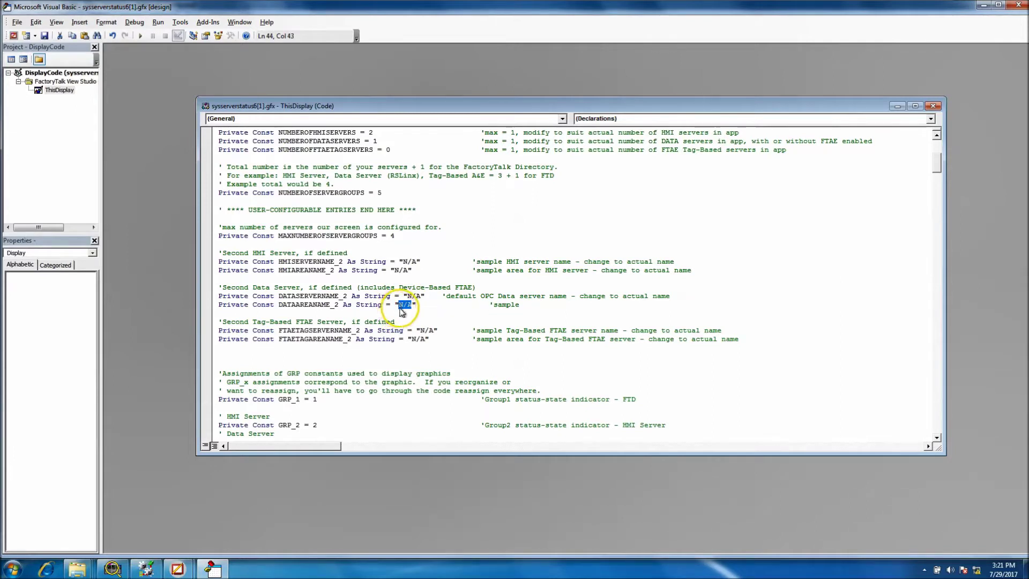
left_click_drag(432, 330, 424, 330)
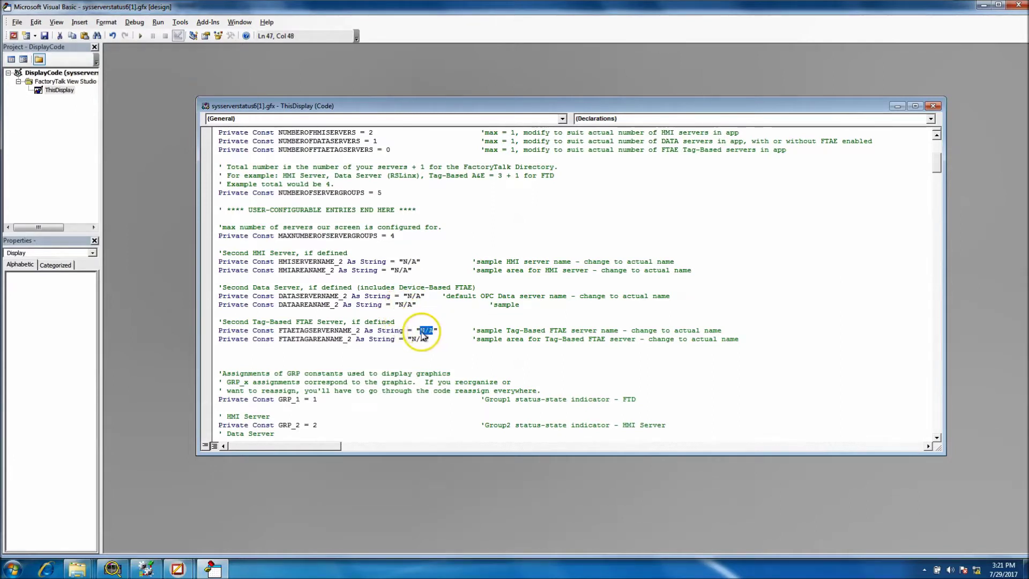
left_click(375, 142)
key("BackSpace")
type("1")
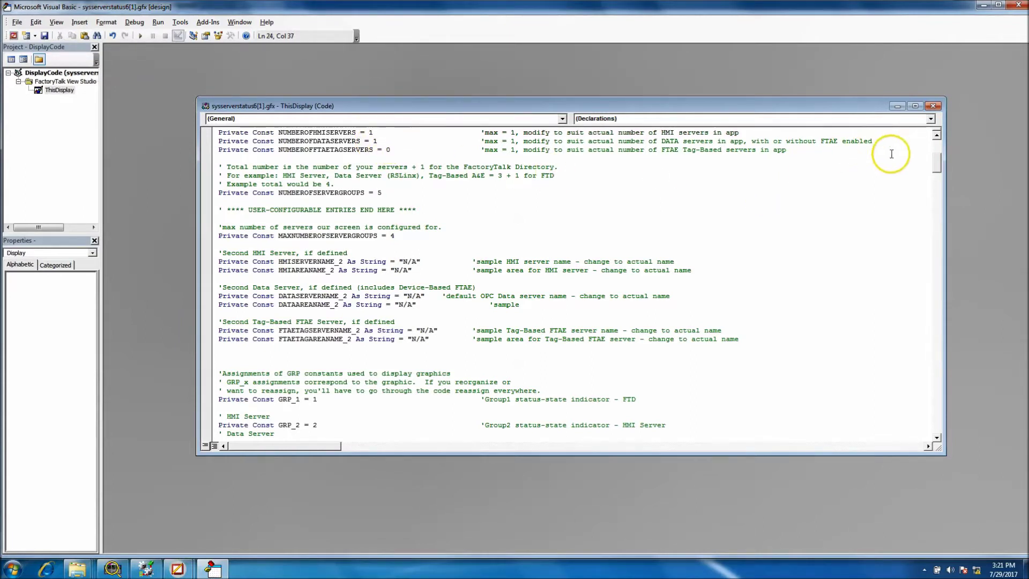
Review the block of constants from ROOT through NUMBEROFSERVERGROUPS in the display code
left_click(938, 147)
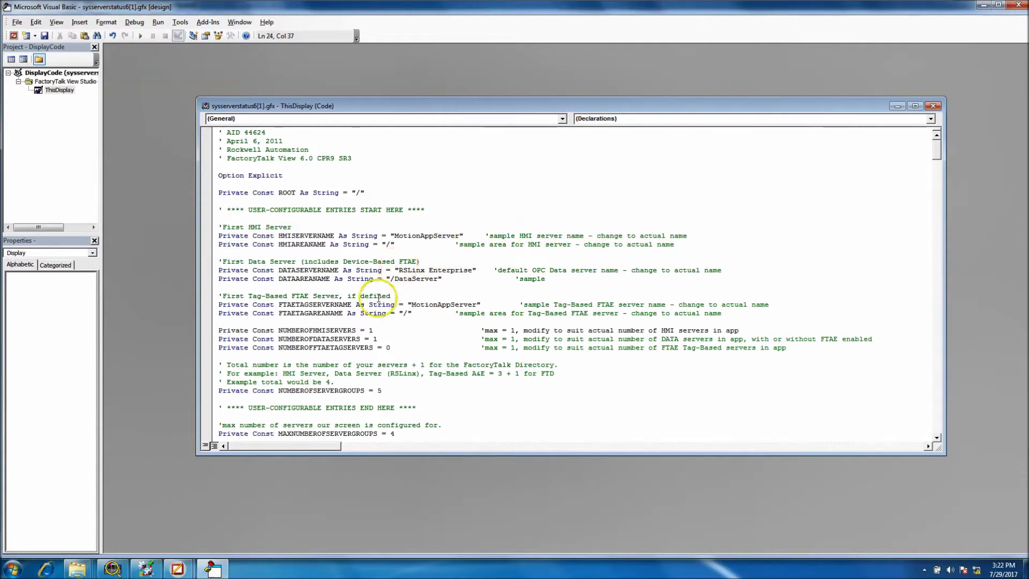
left_click(214, 194)
left_click_drag(214, 196, 504, 395)
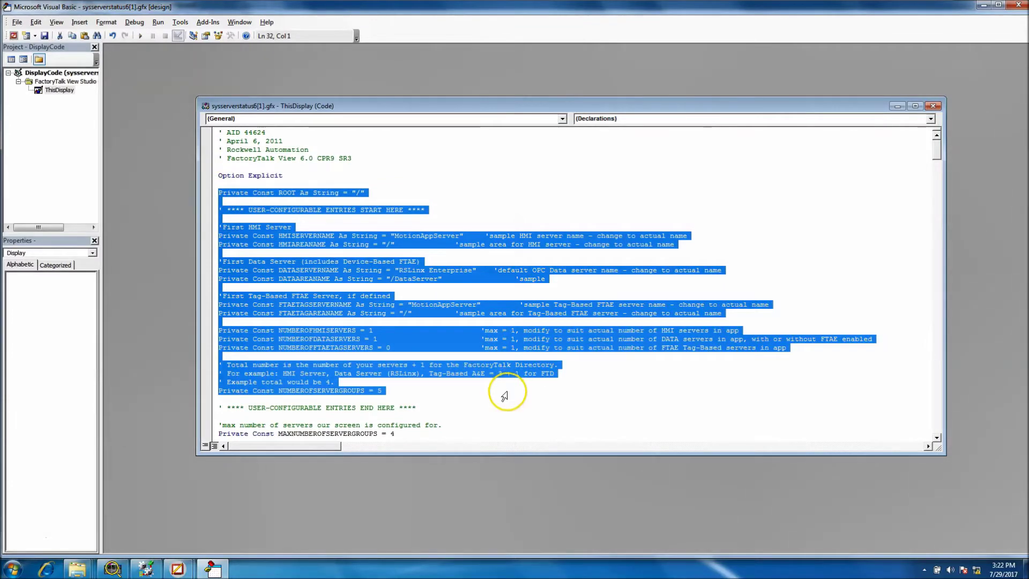
left_click(558, 409)
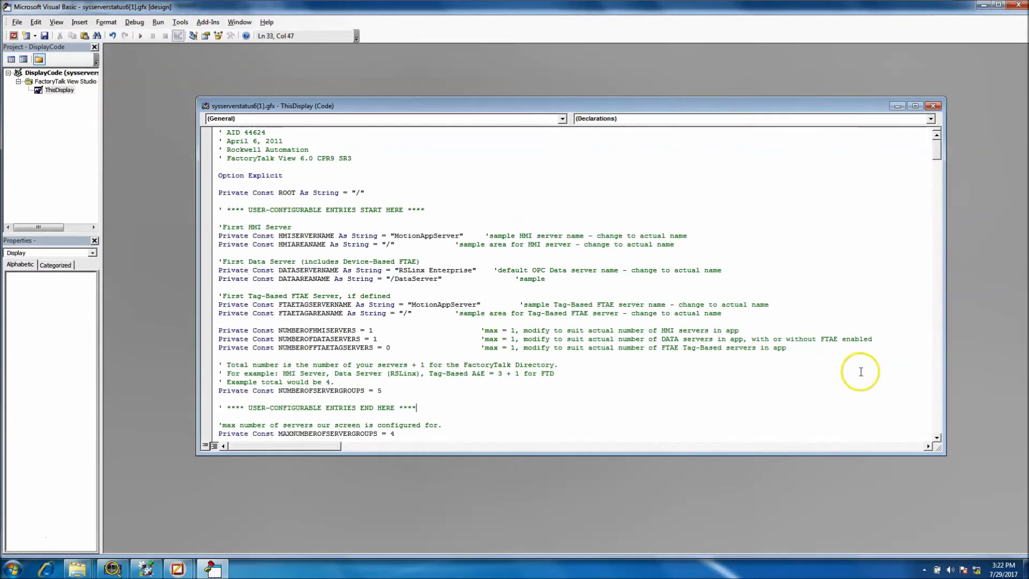
left_click(937, 437)
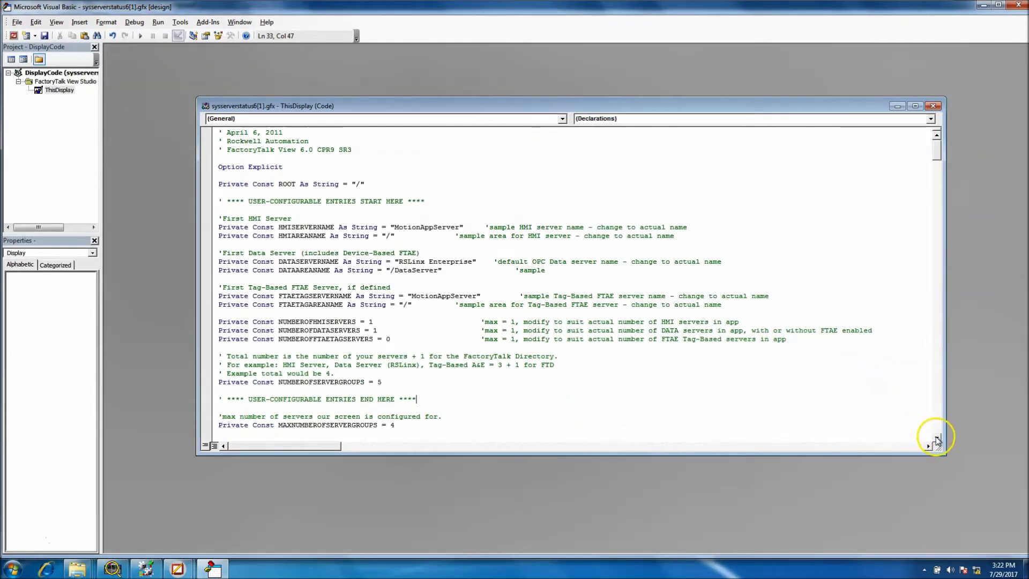
Compare the HMISERVERNAME and HMIAREANAME values in the code with the MotionAppServer entry in the FactoryTalk View Studio application tree
mouse_move(178, 568)
left_click(224, 513)
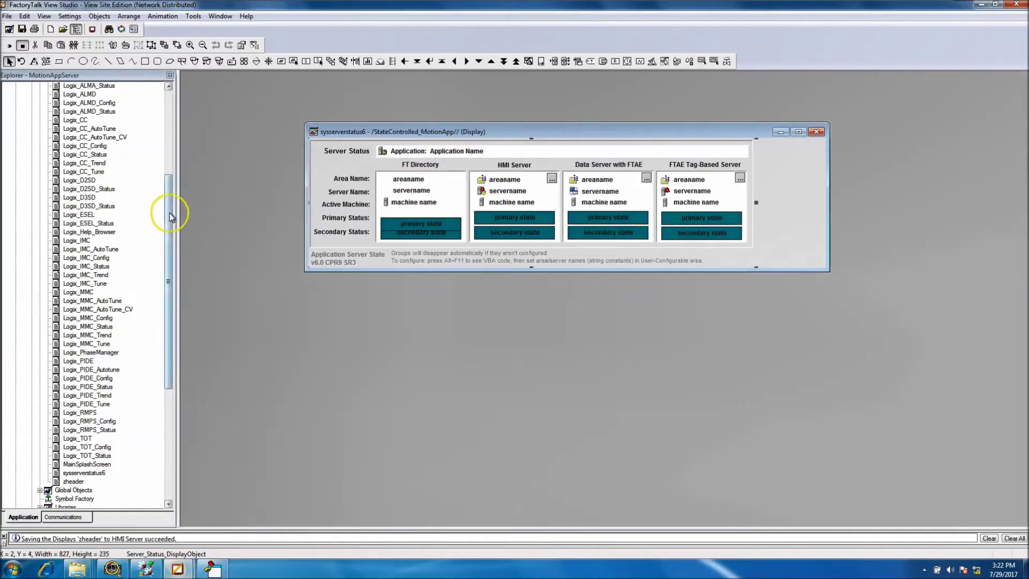
left_click_drag(169, 216, 169, 133)
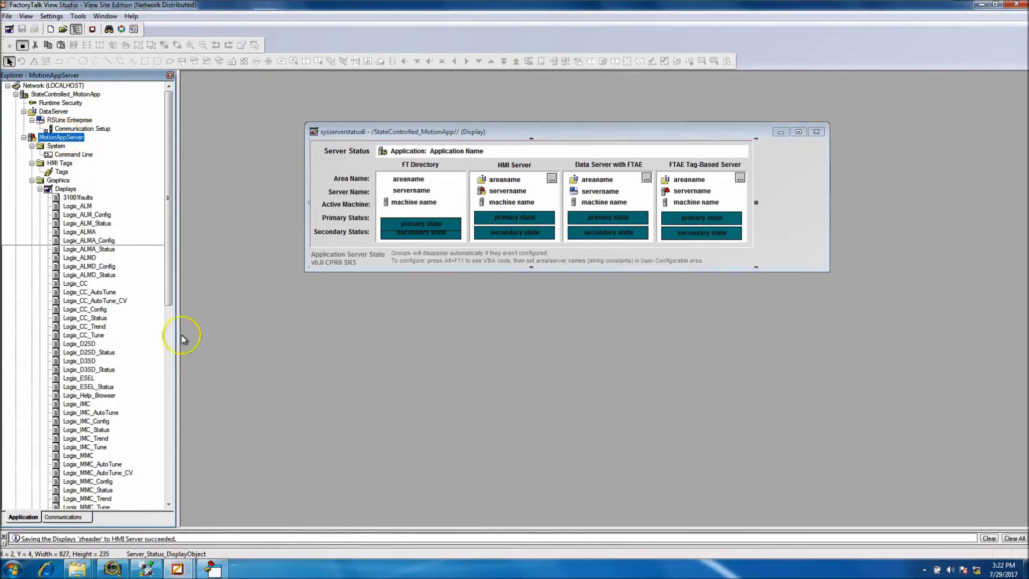
left_click(213, 563)
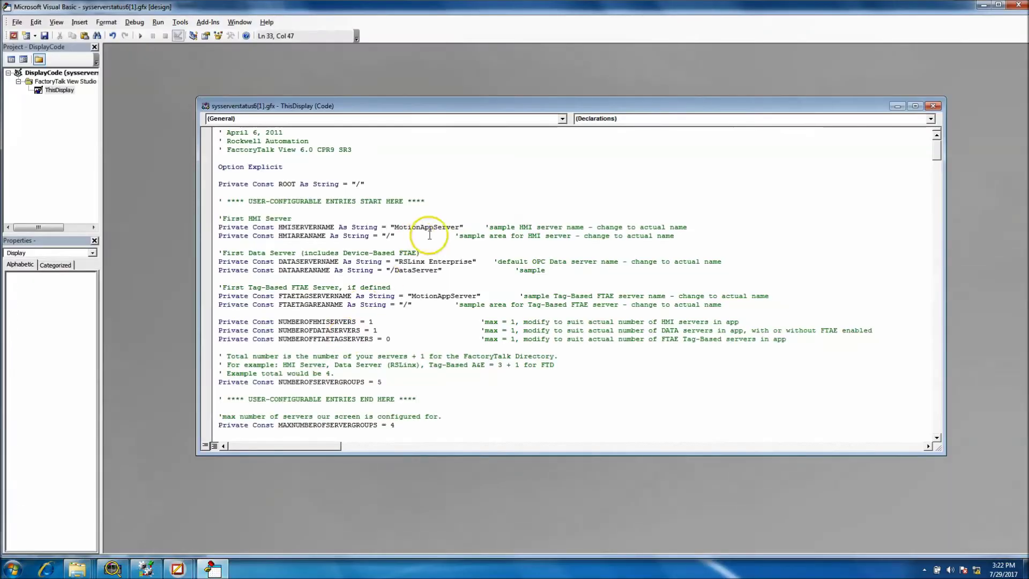
left_click_drag(460, 227, 394, 224)
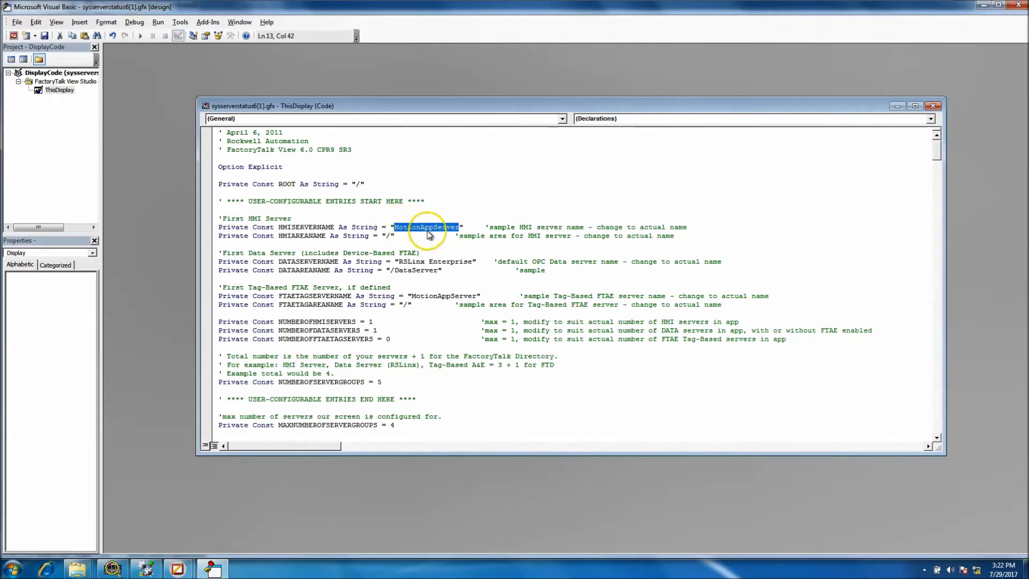
left_click_drag(391, 236, 384, 236)
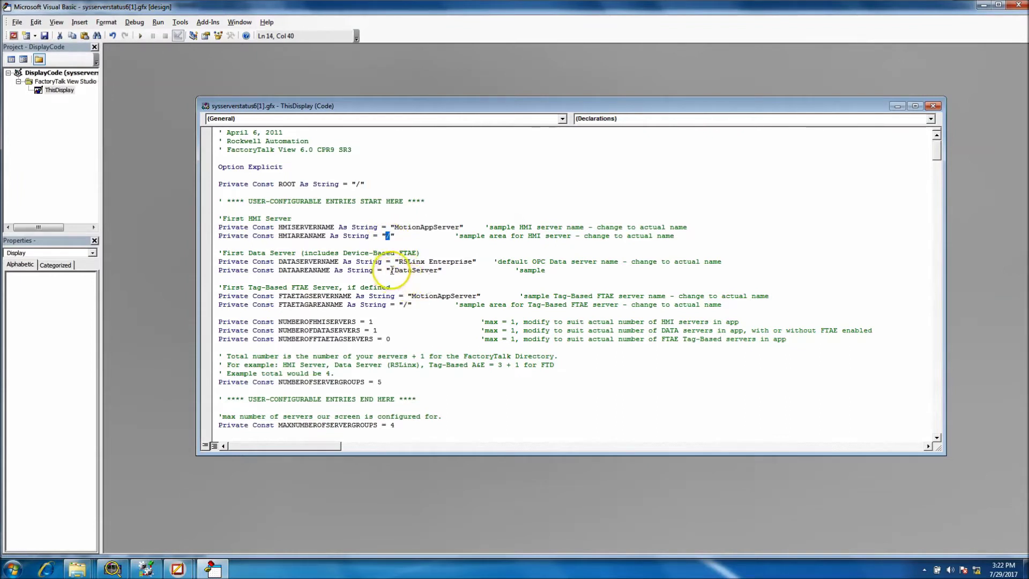
Check the DataServer area in the FactoryTalk View Studio application tree against the DATAAREANAME constant in the Visual Basic code
left_click(143, 568)
left_click(236, 517)
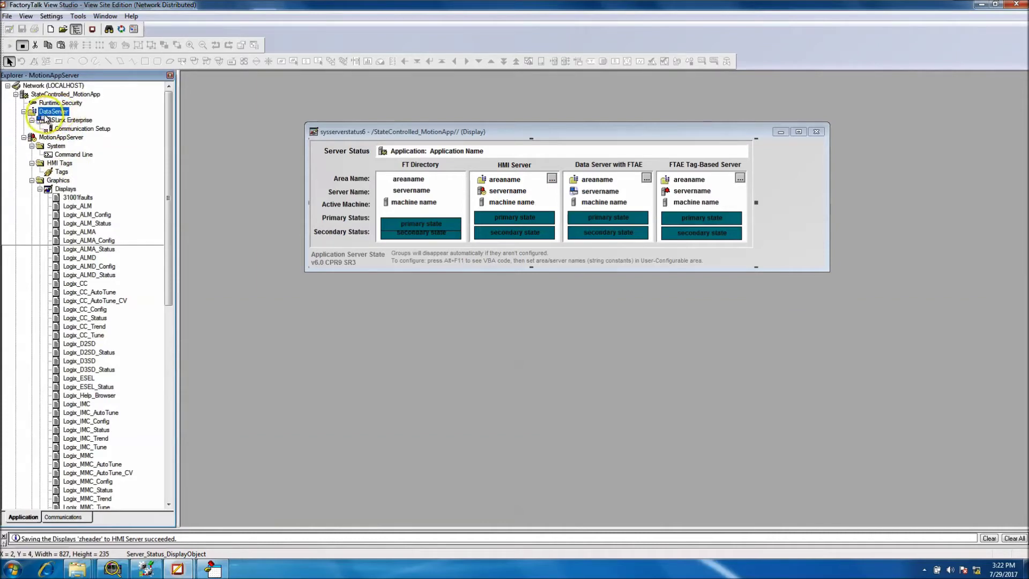
left_click(213, 568)
left_click(448, 269)
key("Left")
key("Left")
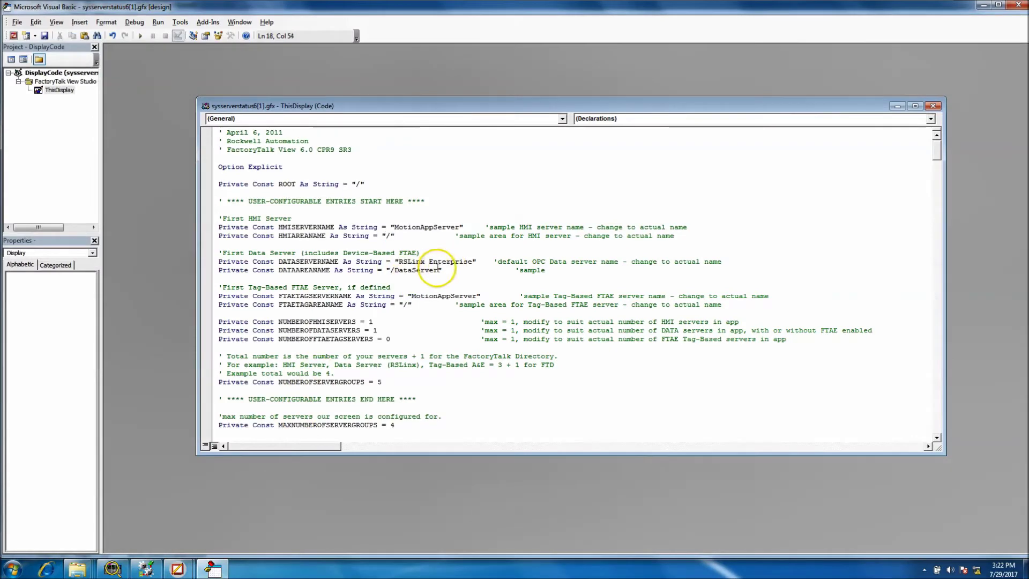
left_click_drag(329, 272, 279, 273)
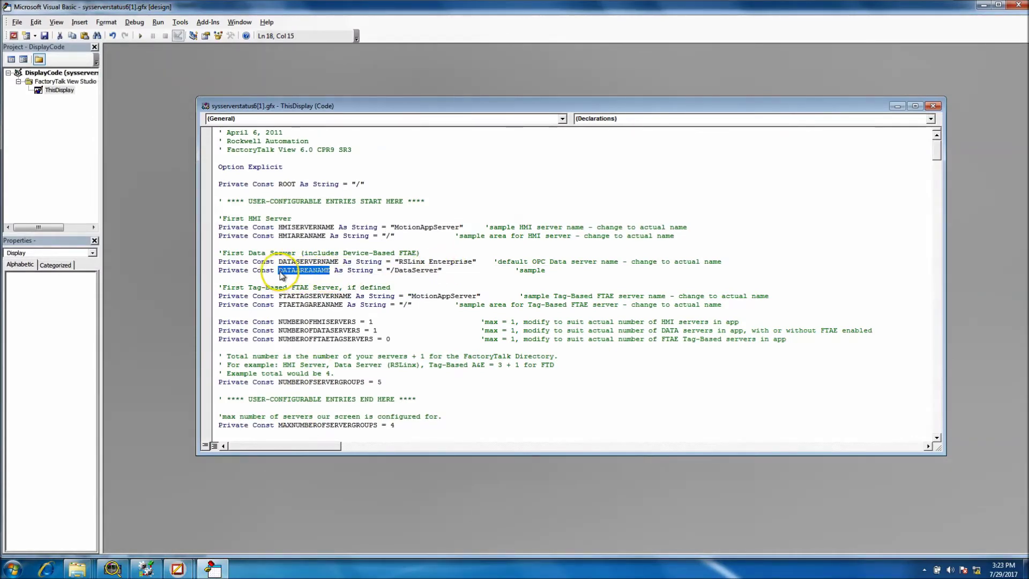
left_click_drag(438, 271, 387, 270)
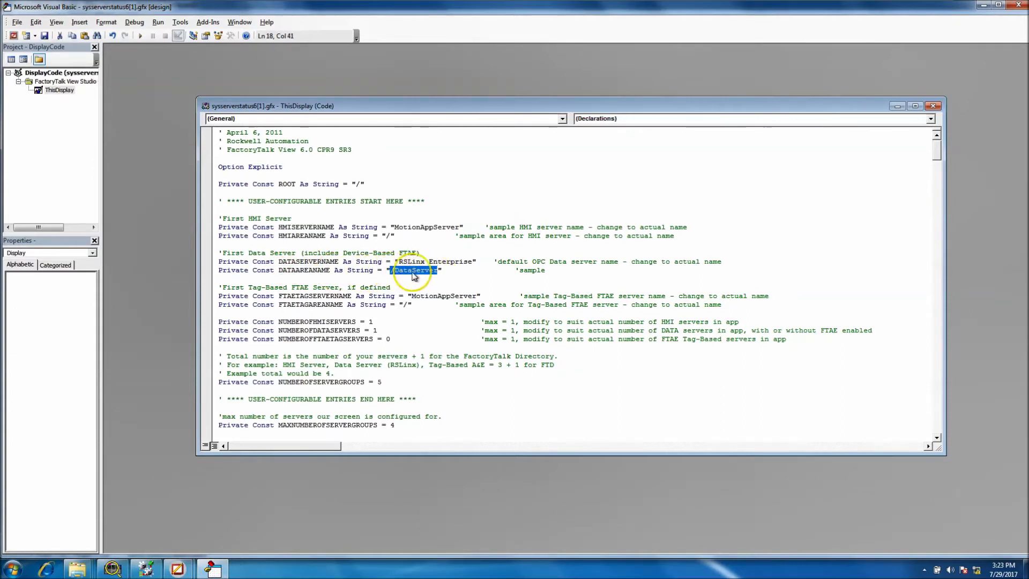
Examine the leading slash and the area name that make up the DATAAREANAME value
left_click(396, 273)
left_click_drag(396, 275, 390, 273)
key("Down")
key("Down")
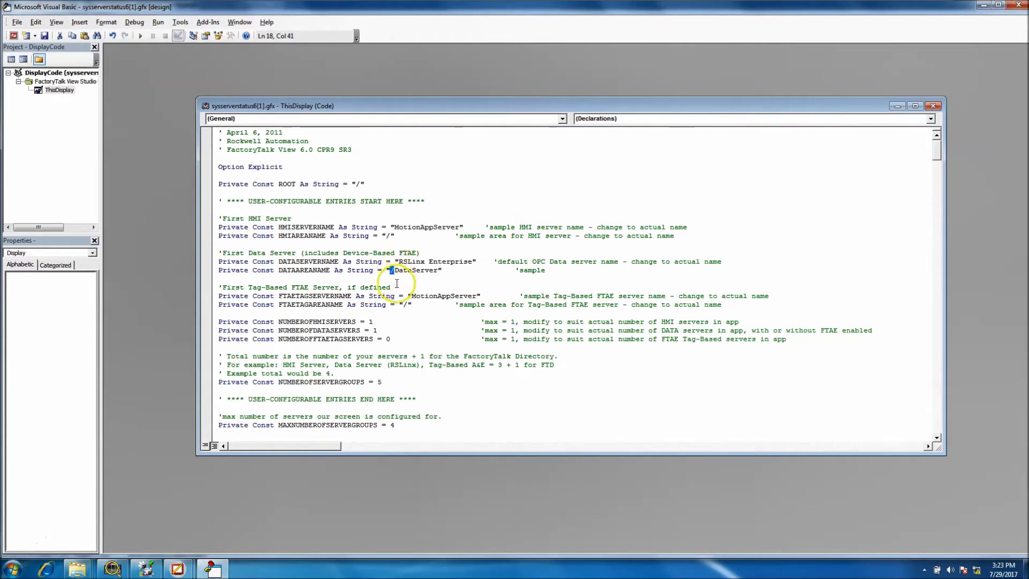
left_click(443, 270)
key("Down")
key("Down")
left_click_drag(438, 269, 395, 271)
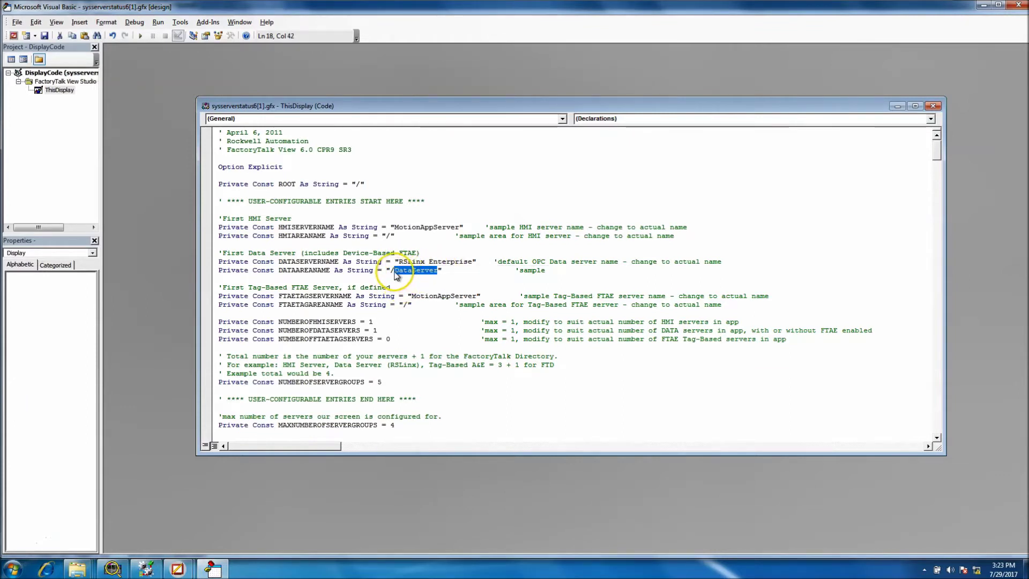
Locate RSLinx Enterprise under the DataServer area in FactoryTalk View Studio and compare it with the DATASERVERNAME value in the code
mouse_move(213, 568)
left_click(245, 518)
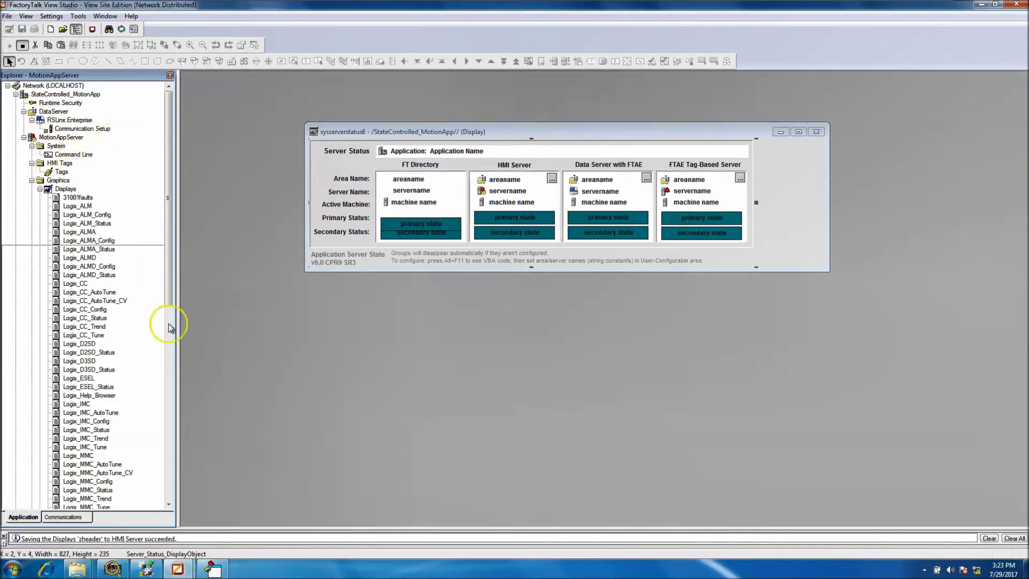
left_click(212, 567)
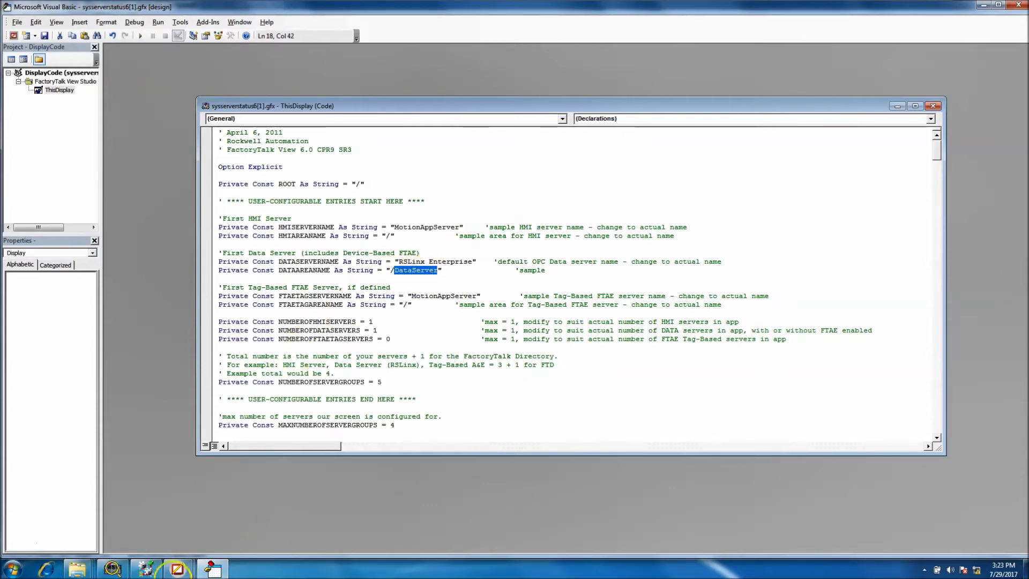
left_click(179, 570)
left_click(240, 520)
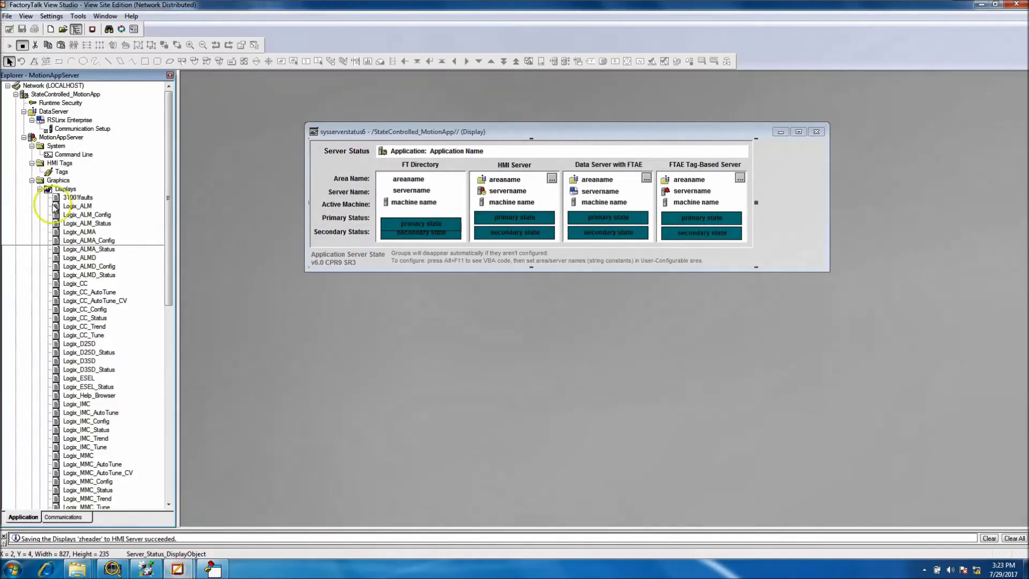
left_click(53, 111)
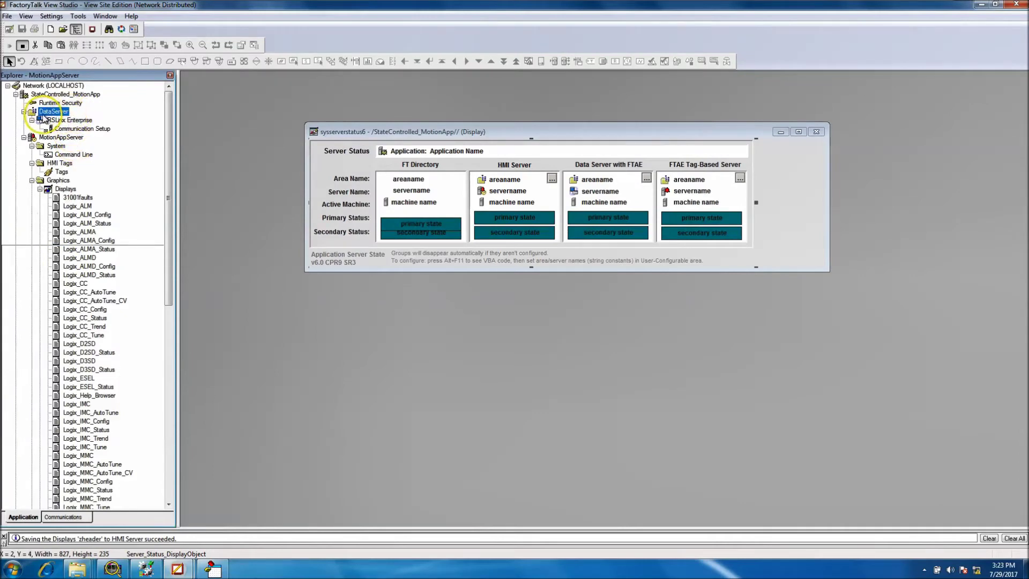
left_click(60, 120)
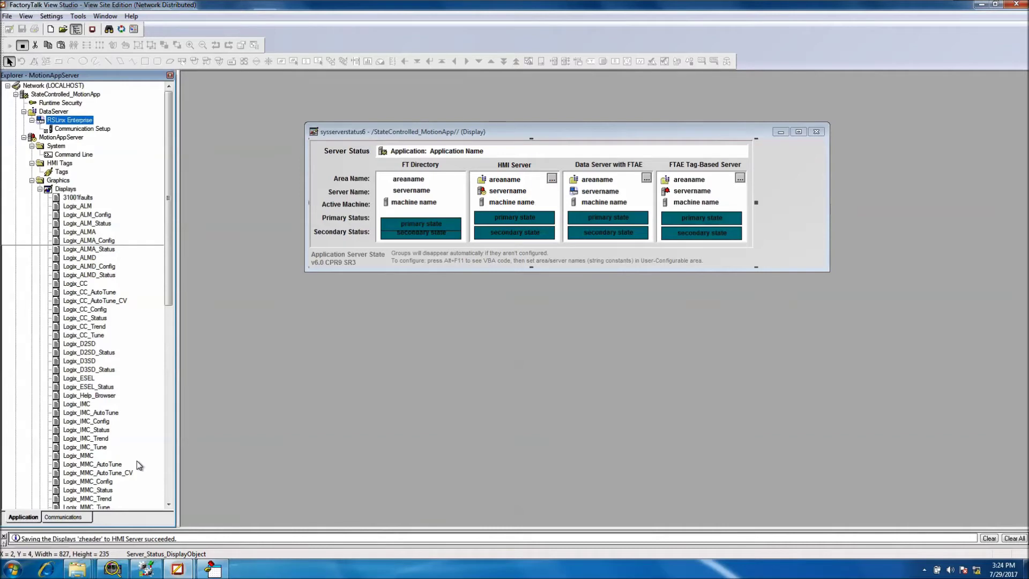
left_click(213, 570)
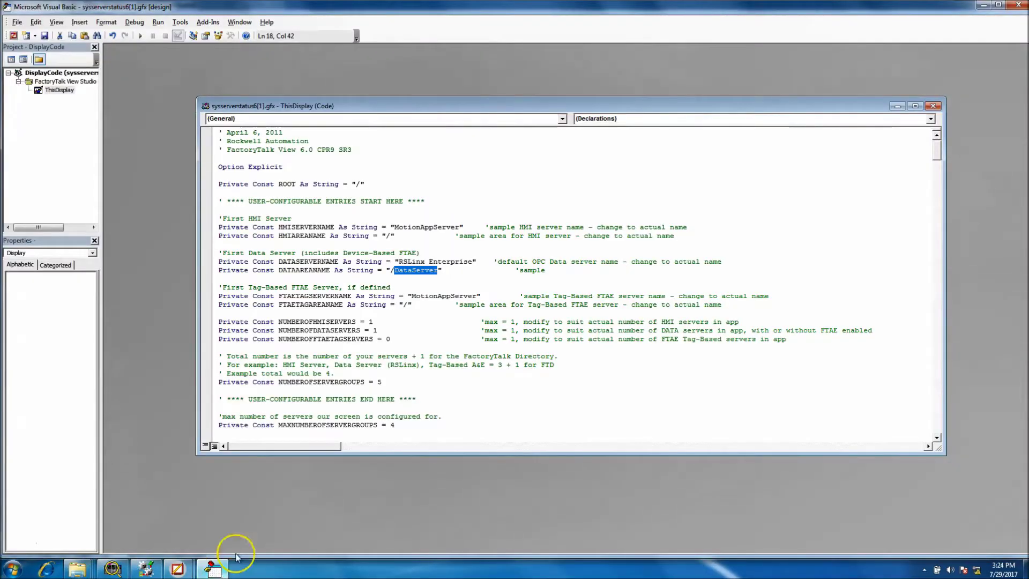
left_click_drag(471, 262, 399, 262)
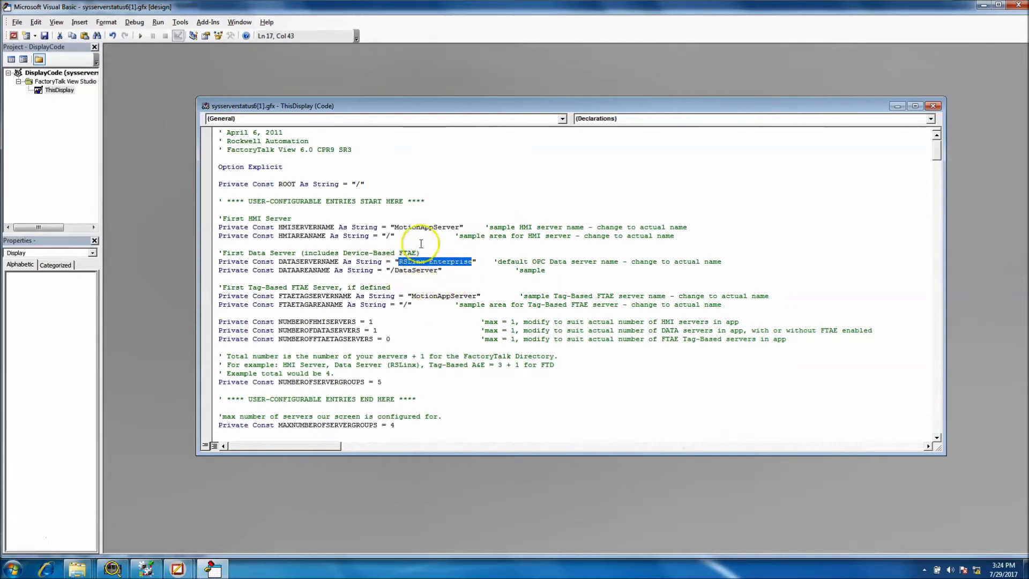
Compare the FTAETAGSERVERNAME value with MotionAppServer in FactoryTalk View Studio, look through the whole application tree, and return to the code
left_click_drag(477, 296, 413, 300)
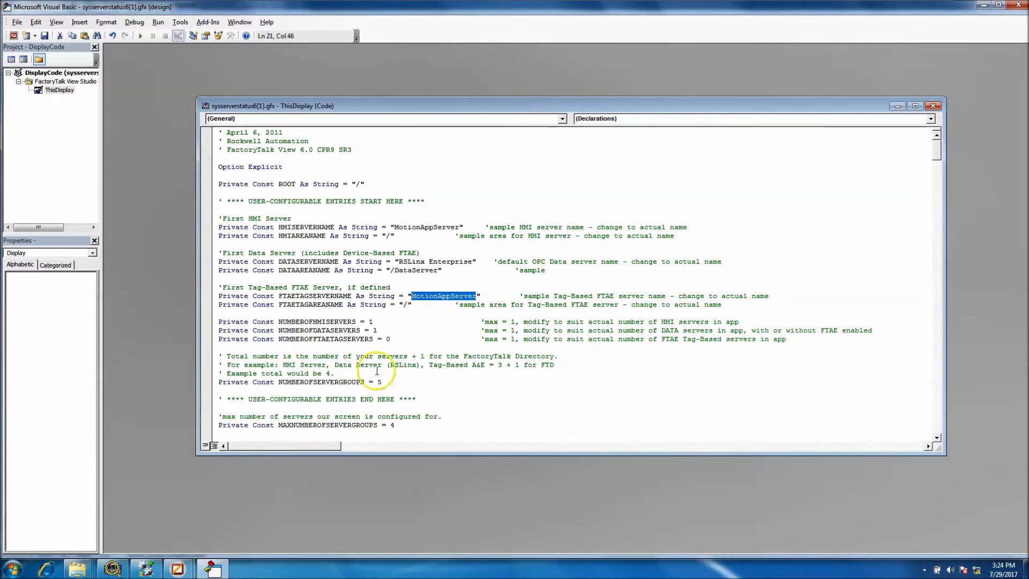
mouse_move(213, 567)
left_click(209, 531)
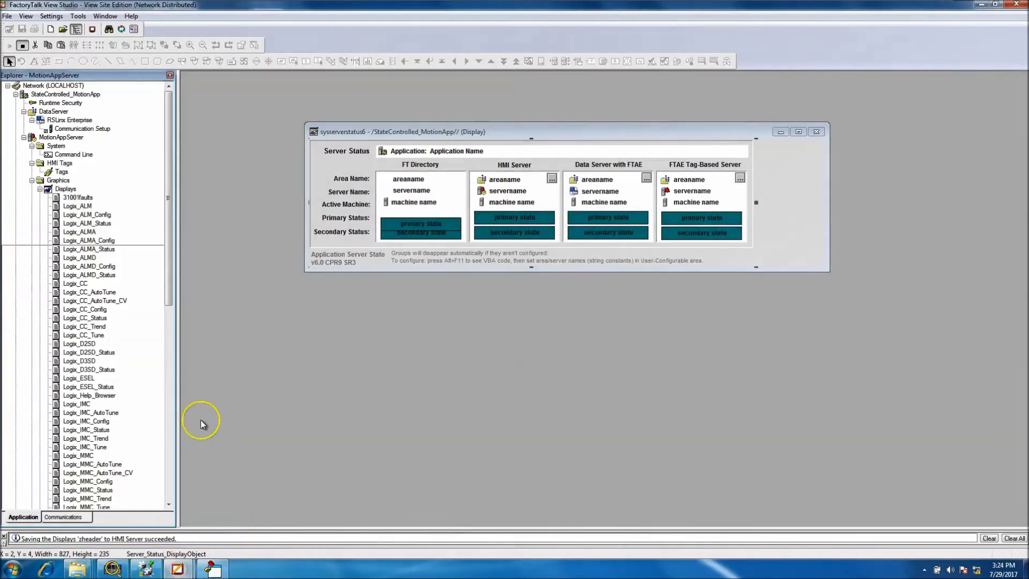
left_click(49, 139)
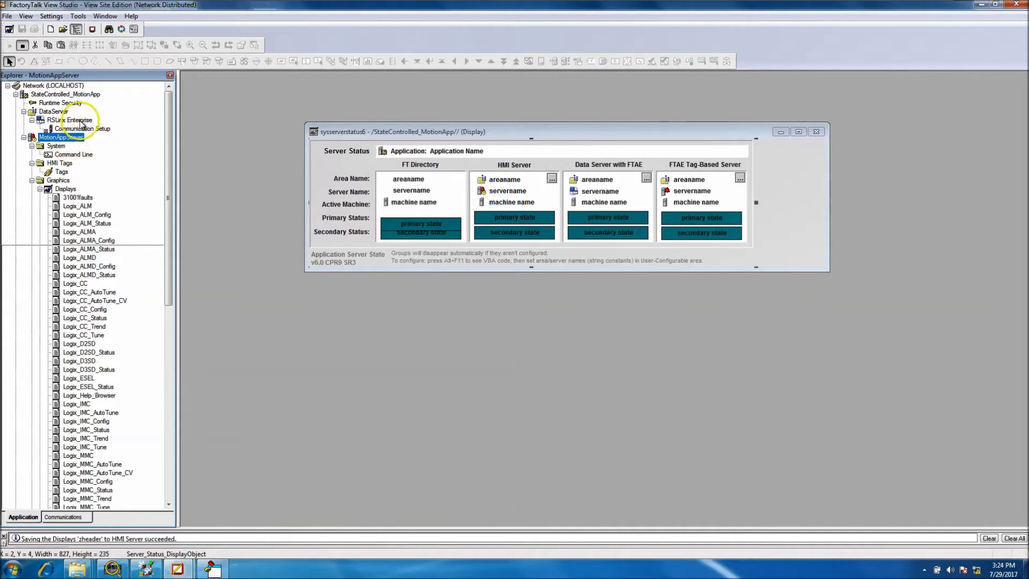
left_click_drag(169, 142, 167, 356)
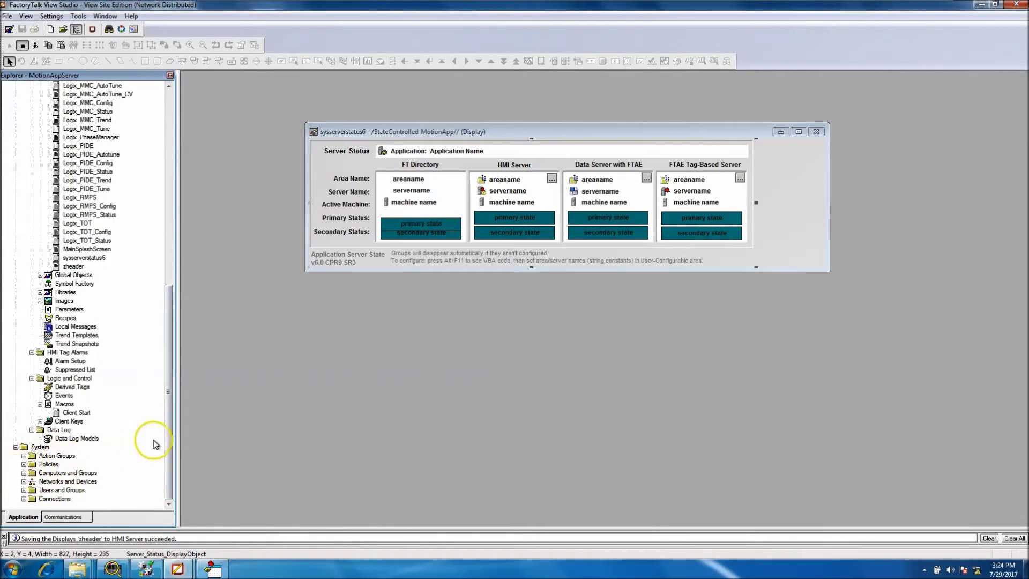
scroll(91, 249, "up", 15)
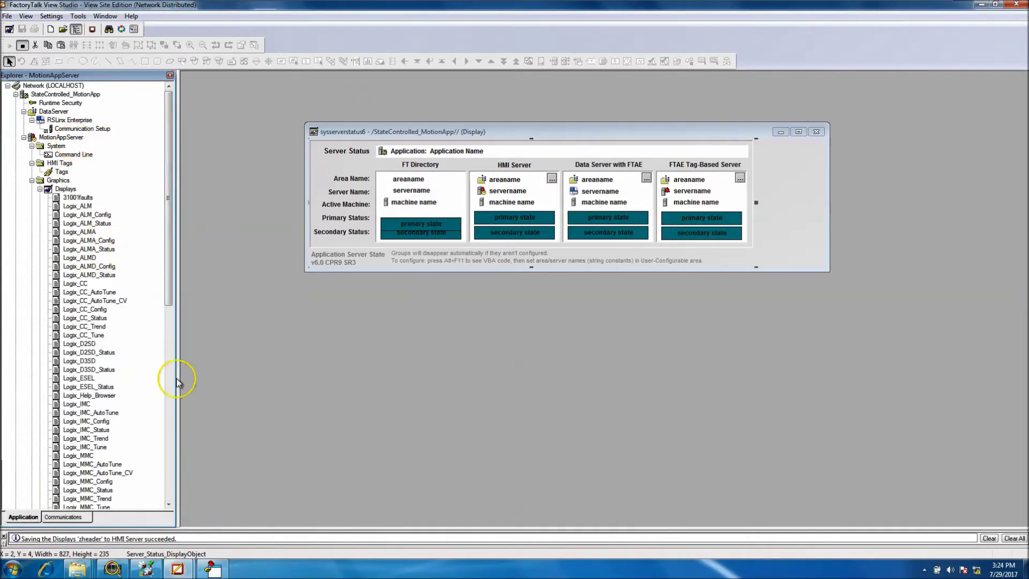
left_click(213, 570)
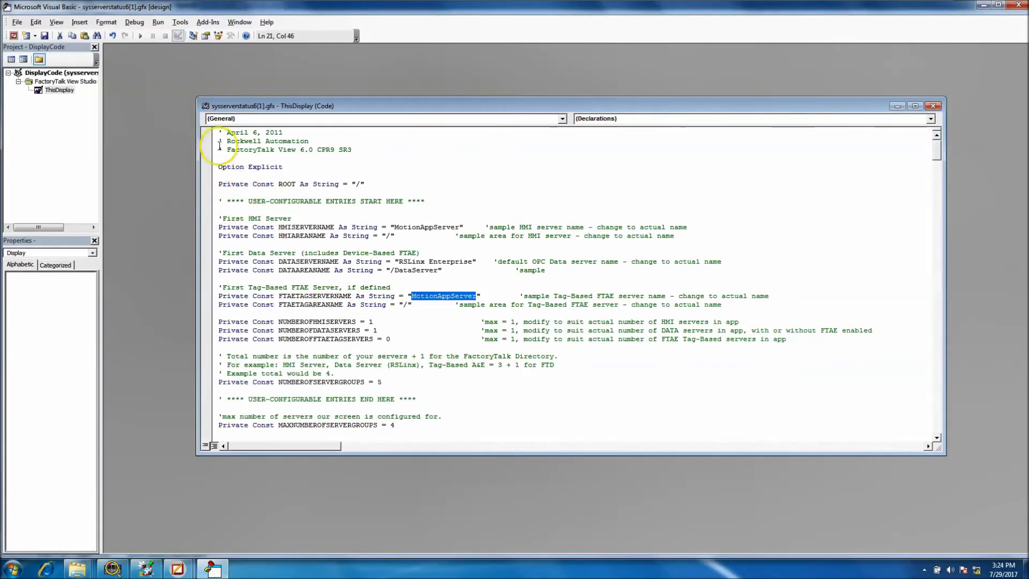
Move the code window and review the first-server constants, followed by the second HMI, data and tag-based FTAE server constants
left_click_drag(216, 131, 483, 79)
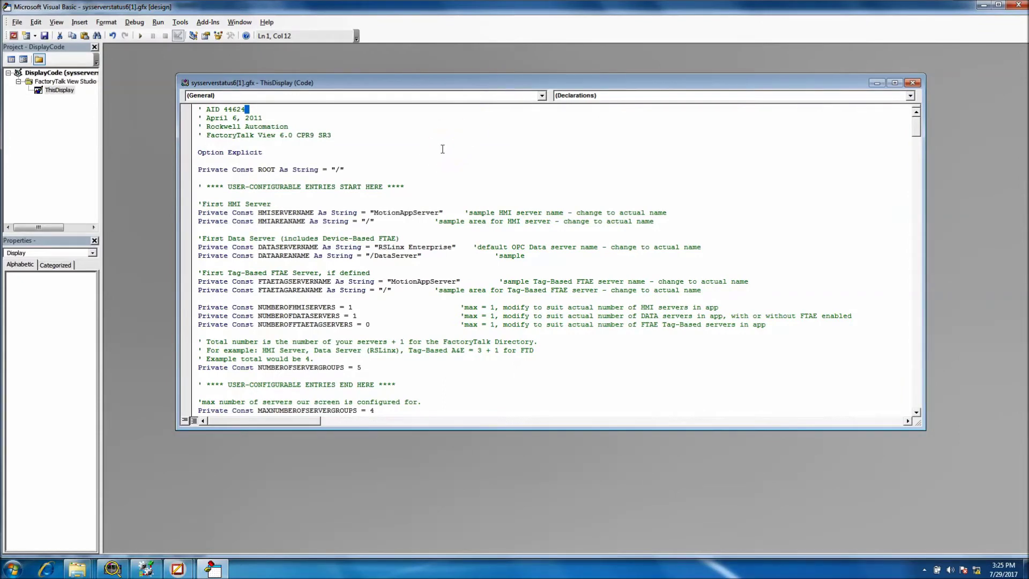
left_click(452, 226)
left_click_drag(198, 205, 402, 333)
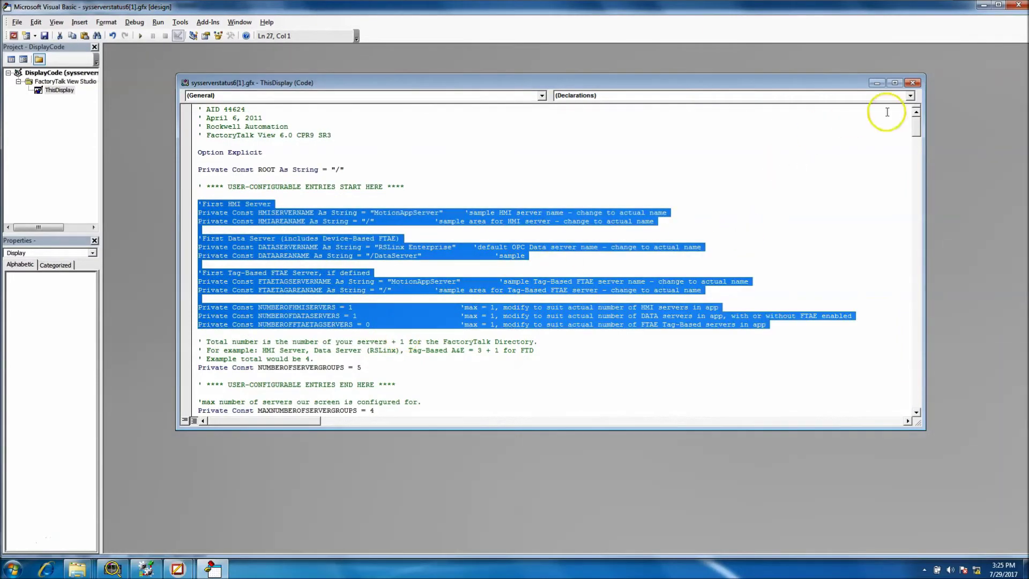
left_click_drag(918, 128, 917, 153)
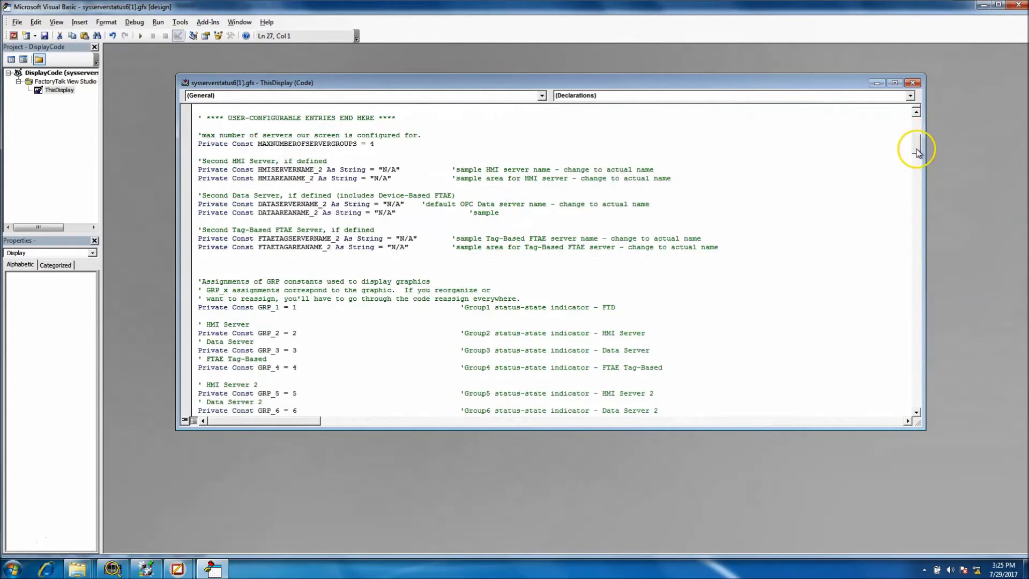
left_click_drag(199, 153, 379, 251)
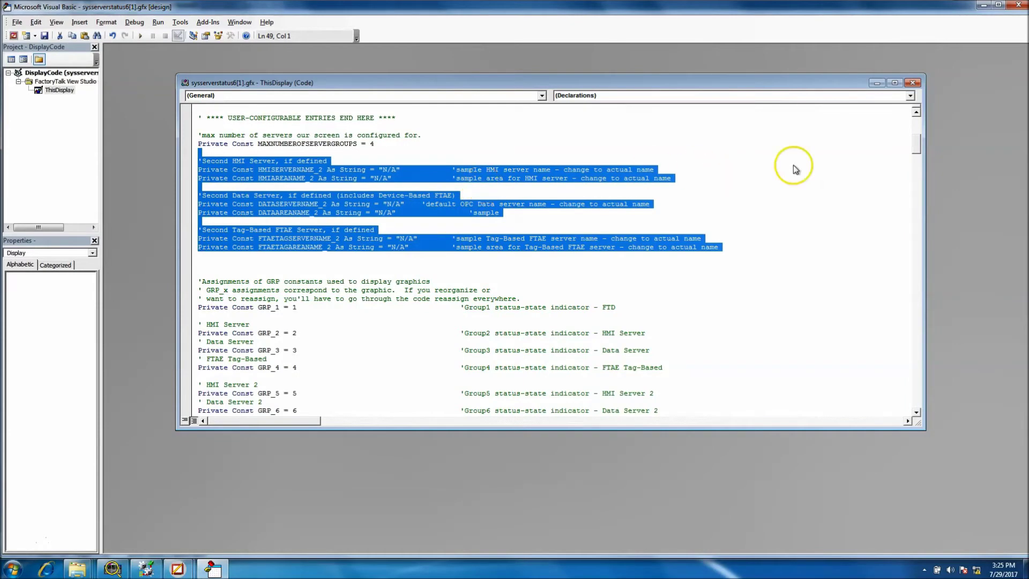
Review the constants that define the number of HMI, data and tag-based FTAE servers
left_click_drag(918, 144, 916, 129)
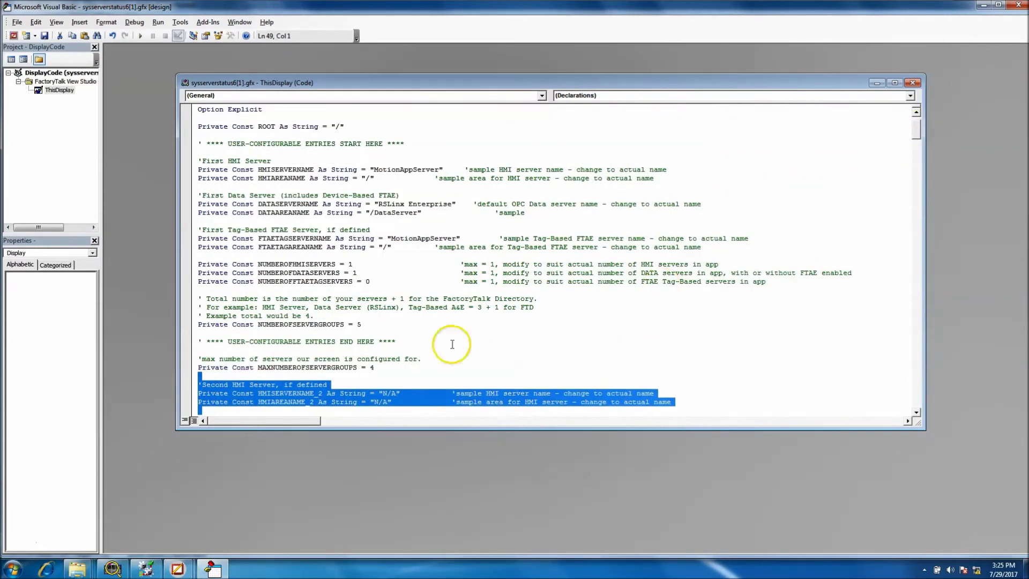
left_click_drag(198, 264, 766, 285)
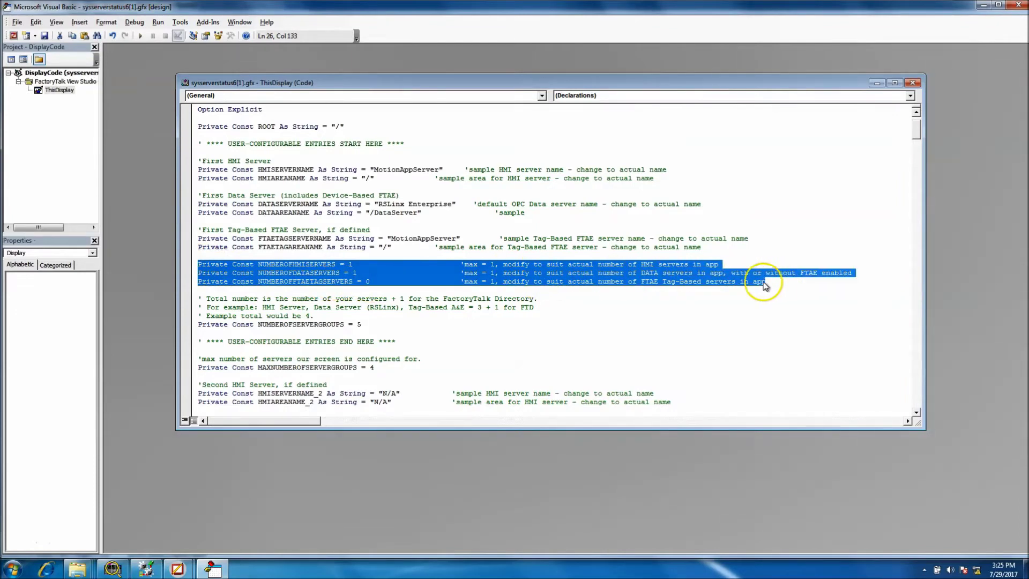
left_click(353, 265)
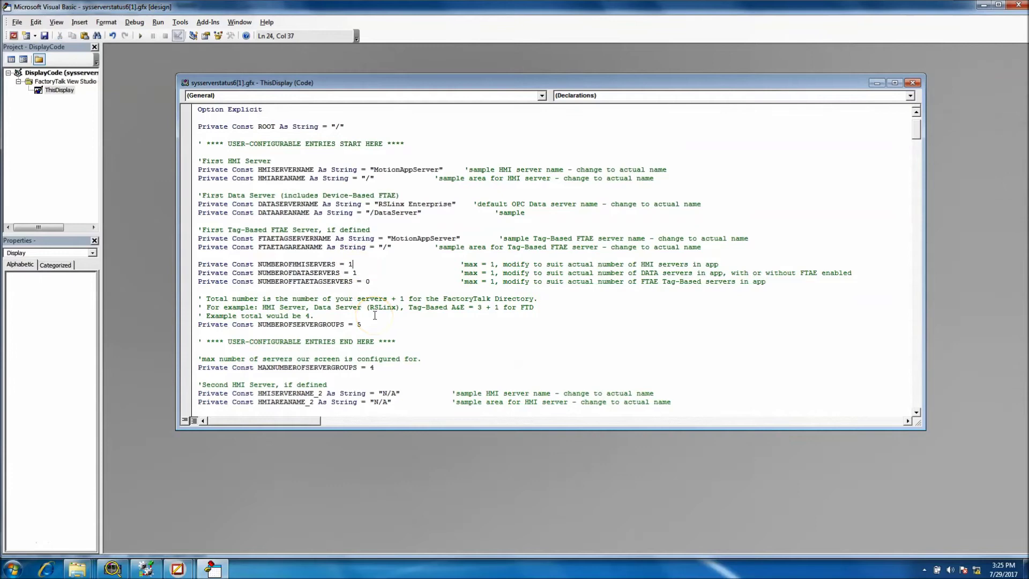
Set the NUMBEROFHMISERVERS and NUMBEROFDATASERVERS constants to 2
key("BackSpace")
type("2")
left_click(357, 274)
key("BackSpace")
type("2")
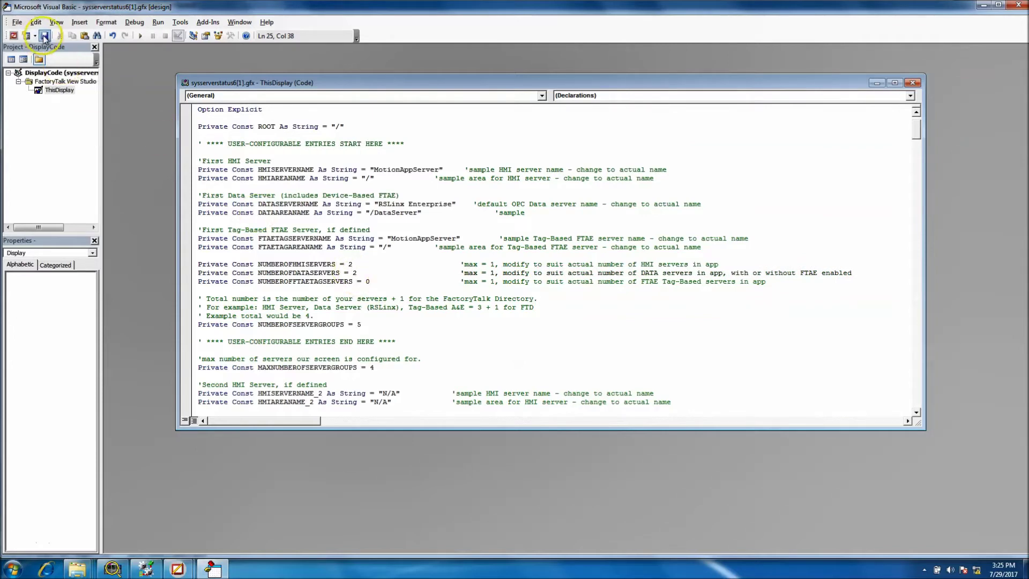
Switch to FactoryTalk View Studio, then close the sysserverstatus6 display and reopen it from the Displays list
mouse_move(181, 563)
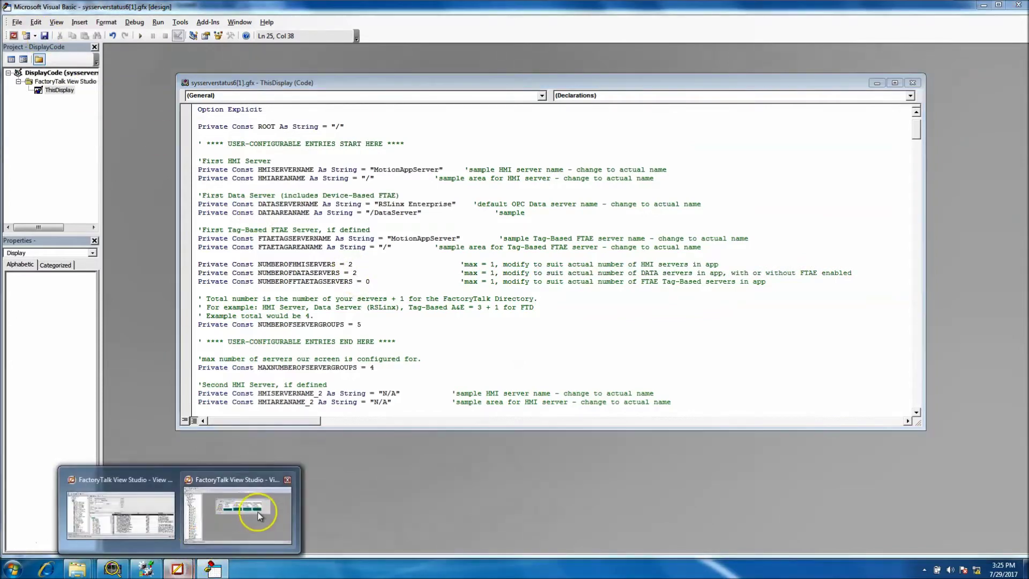
left_click(258, 512)
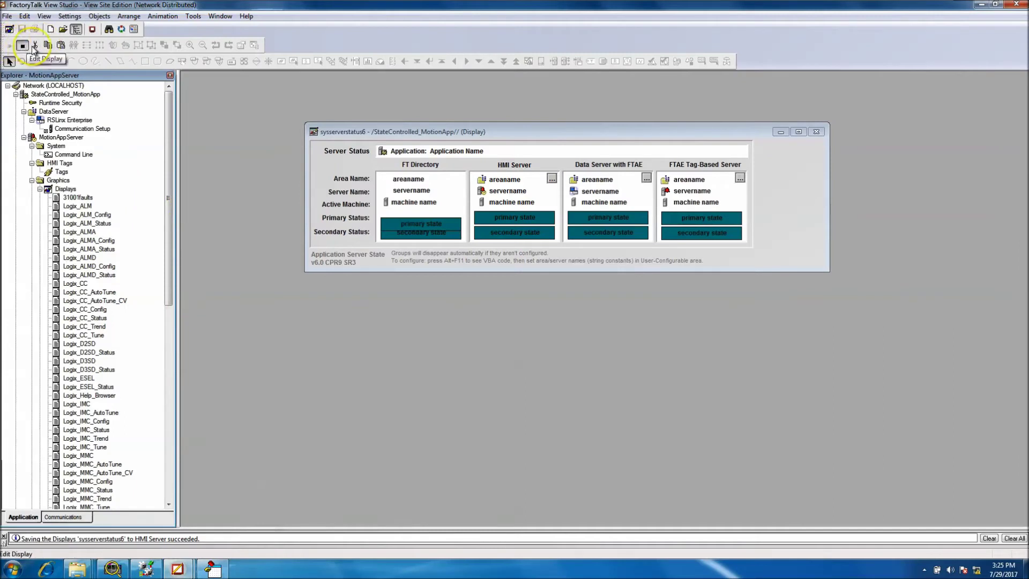
left_click(347, 151)
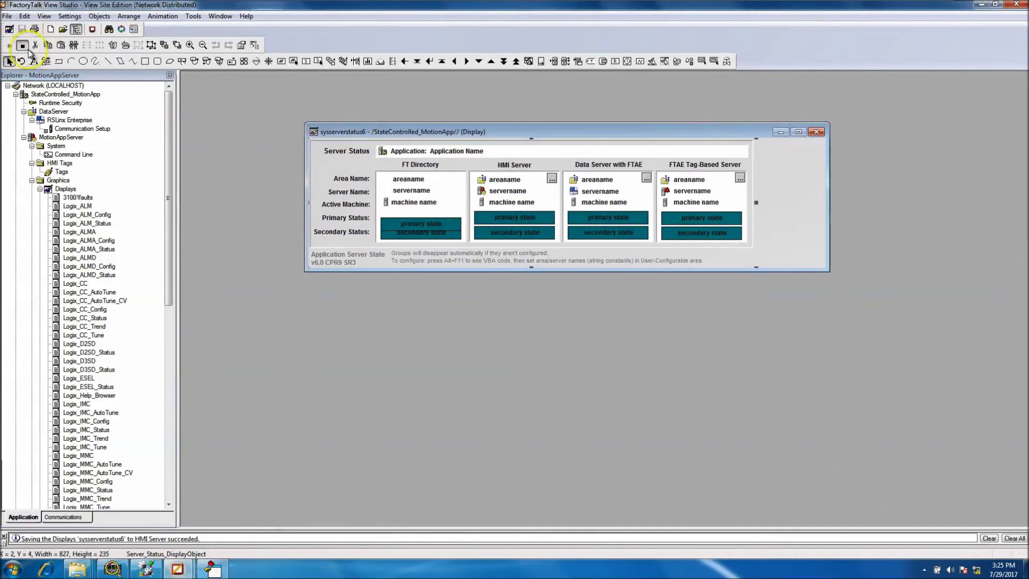
left_click(817, 133)
left_click_drag(166, 301, 165, 405)
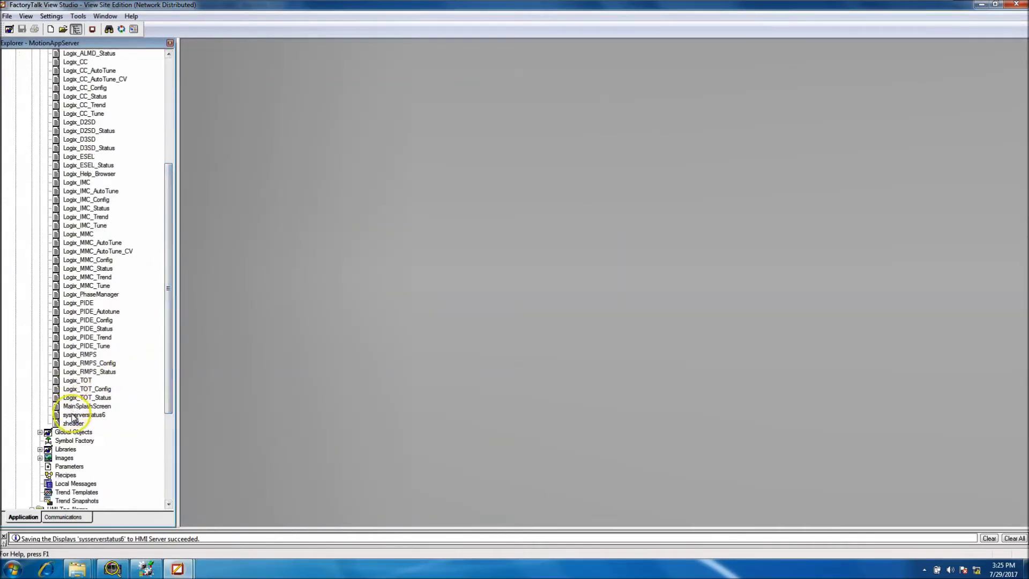
double_click(82, 415)
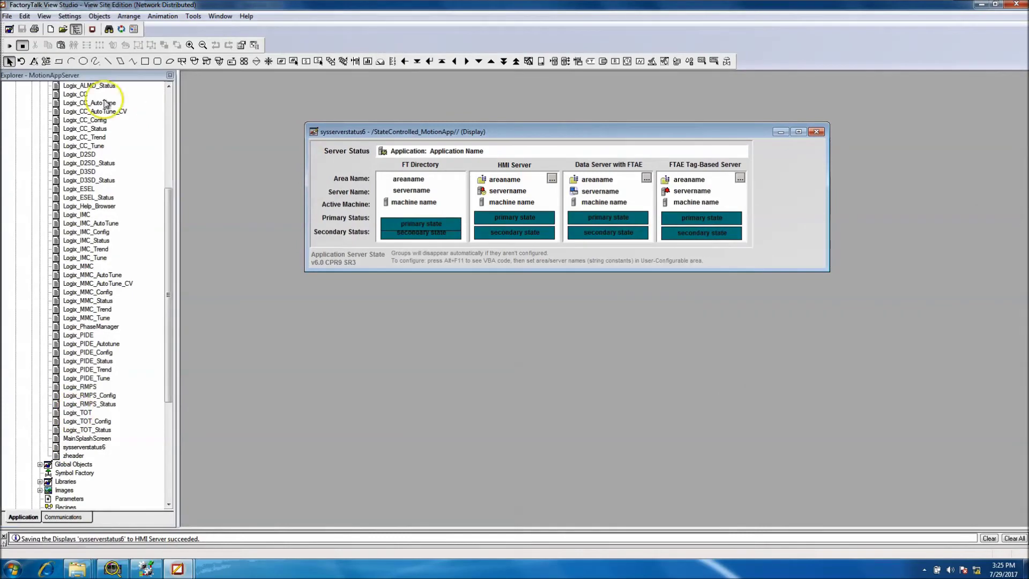
Test the sysserverstatus6 display to check its server status groups, and return it to edit mode
left_click(9, 45)
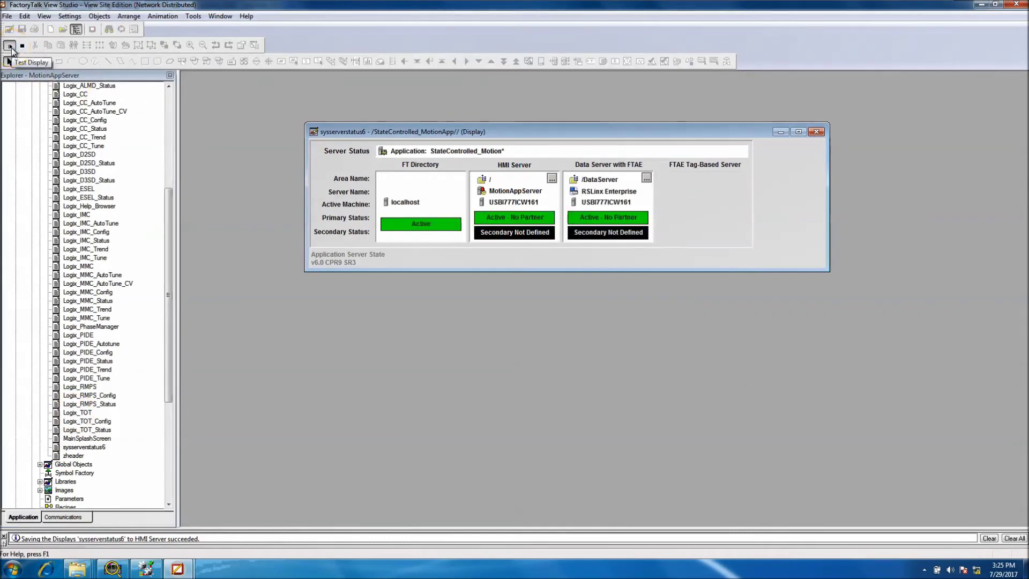
left_click(22, 45)
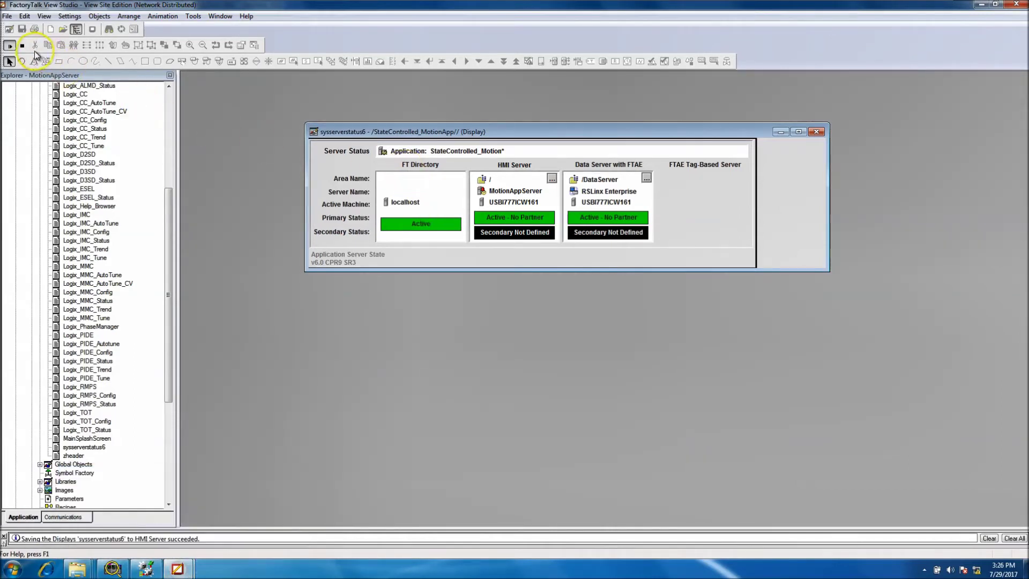
left_click(22, 46)
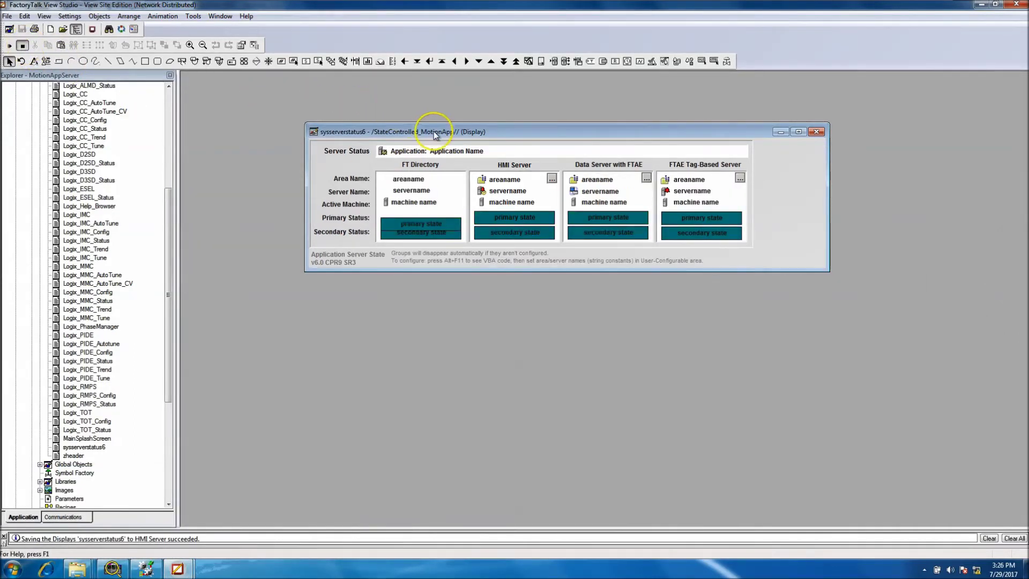
Open the VBA code of the server status object and review the user-configurable entries at the start of the code
right_click(439, 198)
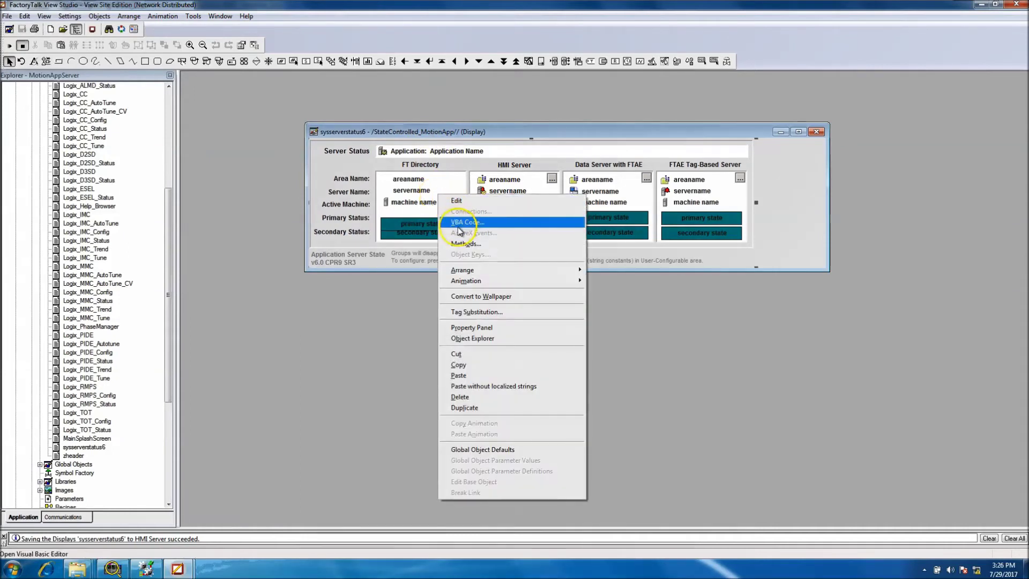
left_click(534, 147)
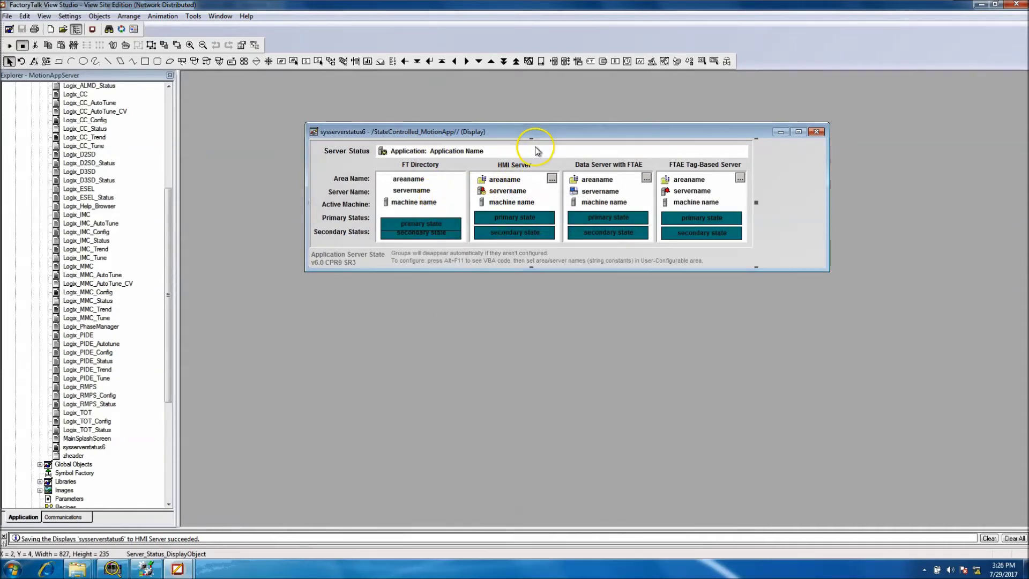
right_click(695, 171)
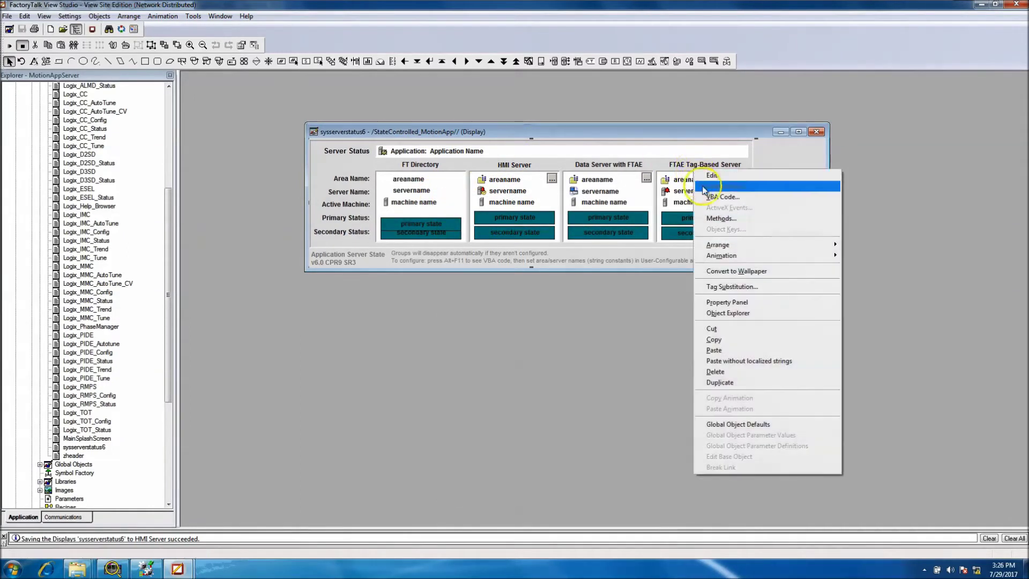
left_click(735, 188)
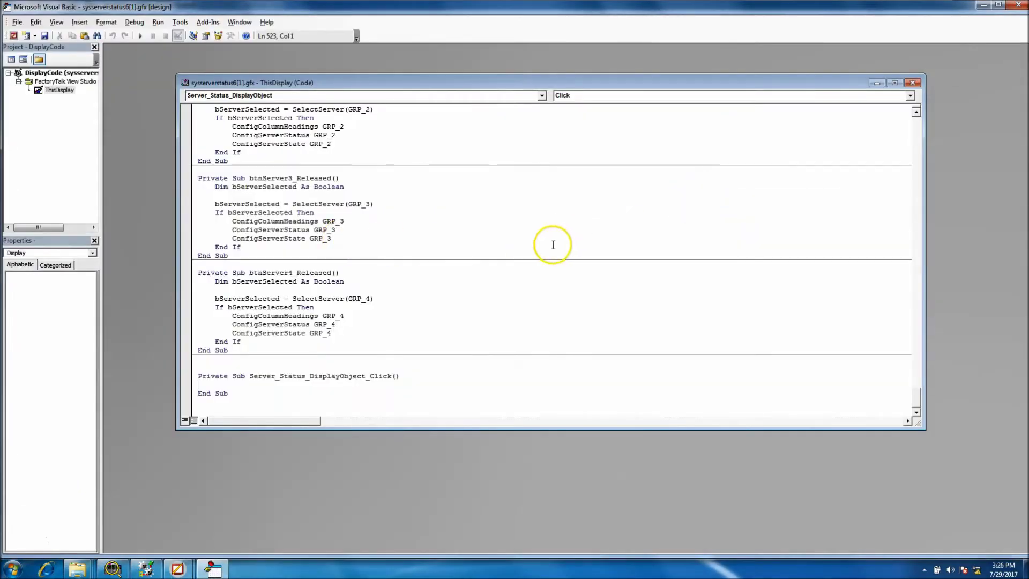
left_click_drag(917, 399, 906, 102)
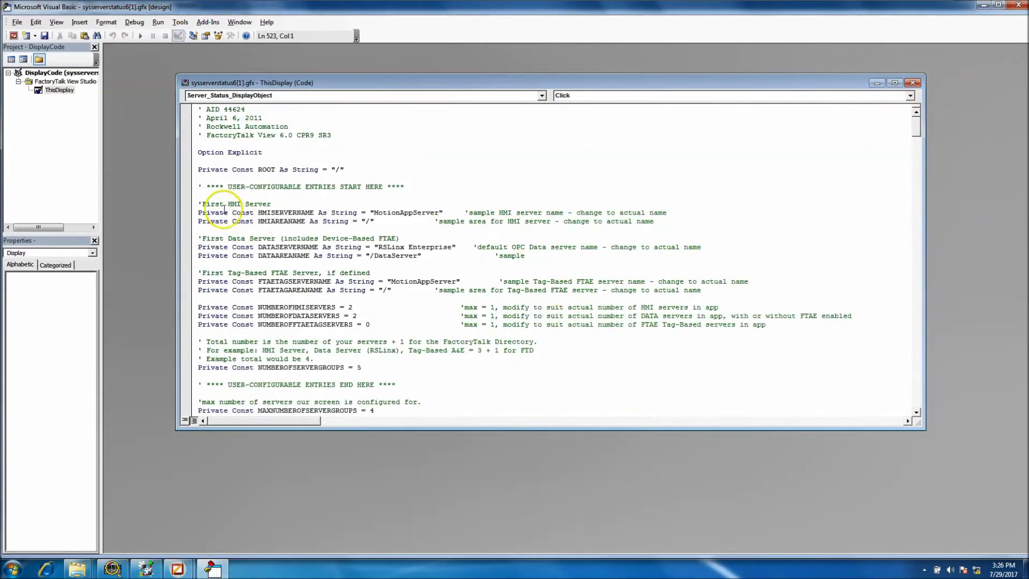
left_click_drag(194, 185, 447, 349)
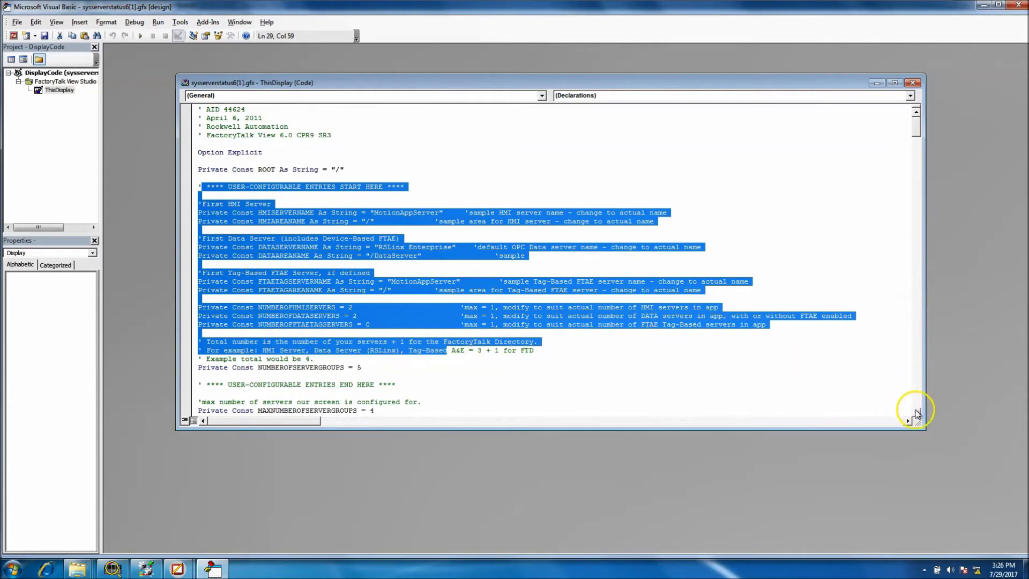
scroll(917, 413, "down", 2)
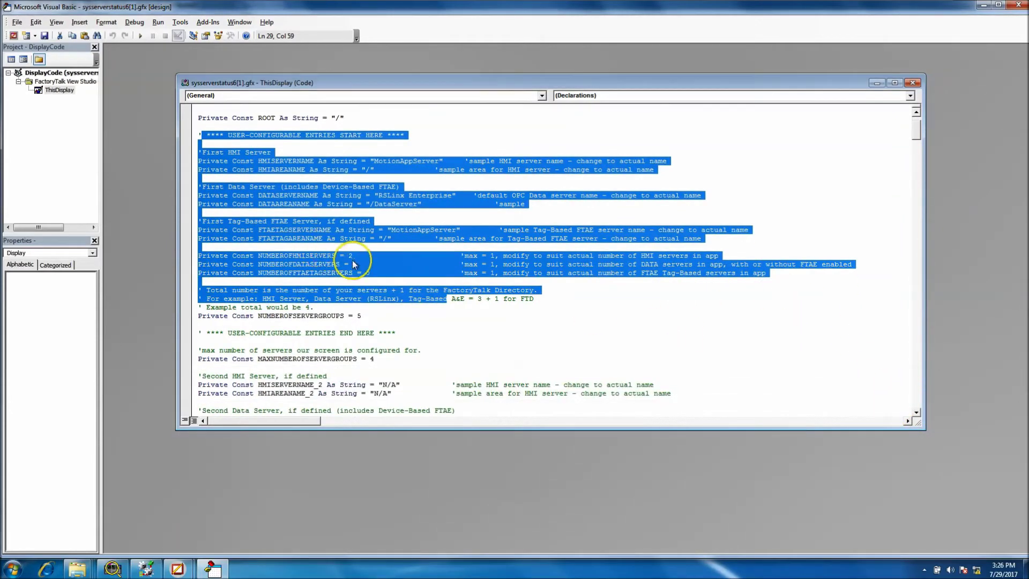
Set NUMBEROFHMISERVERS and NUMBEROFDATASERVERS to 1, and close the code window and the Visual Basic editor
left_click(353, 262)
key("BackSpace")
type("1")
key("BackSpace")
type("1")
left_click(375, 280)
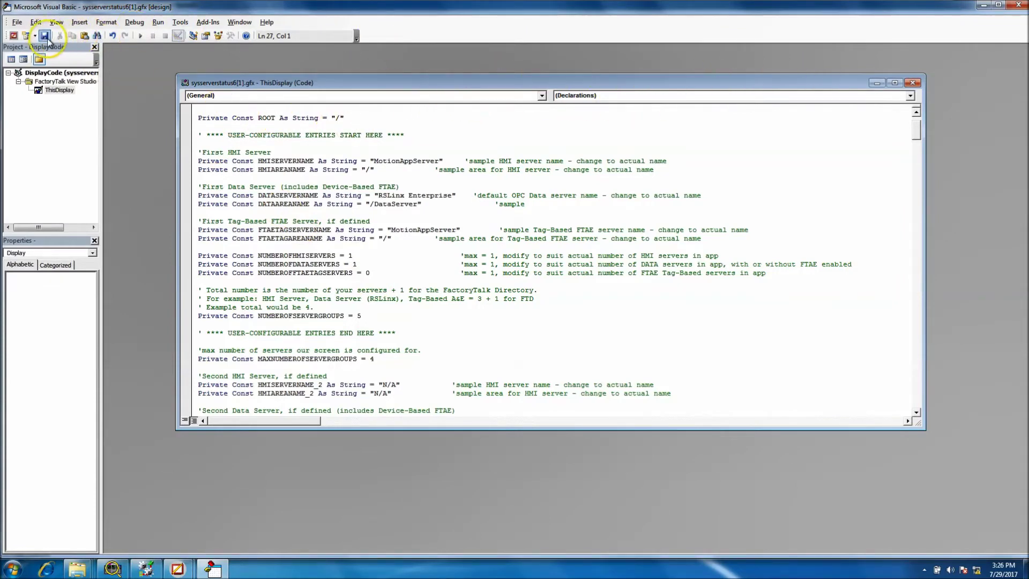
left_click(913, 83)
left_click(1018, 5)
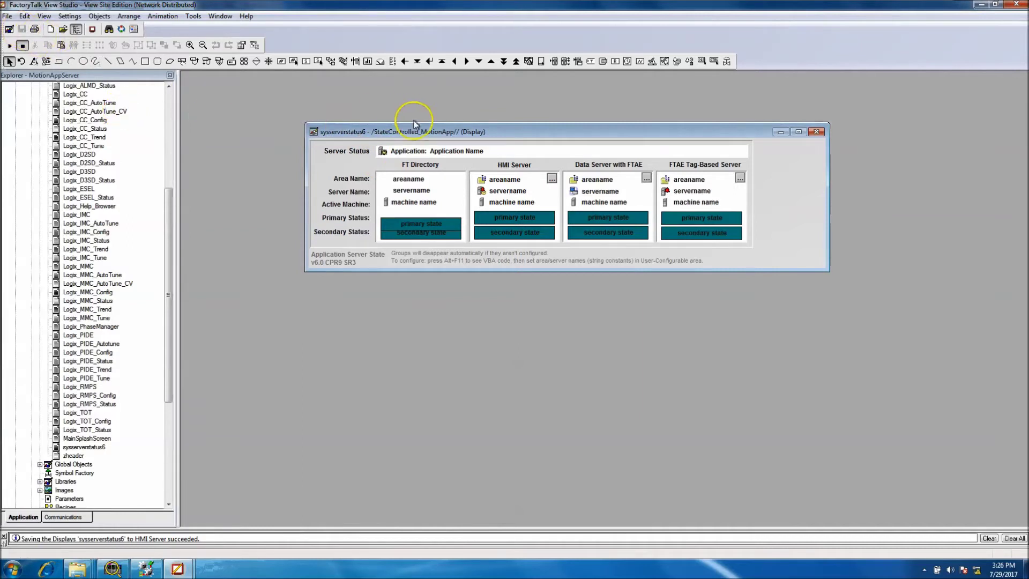
Test the display, examine the area, server name, machine and status of each server group, and return to edit mode
left_click(9, 45)
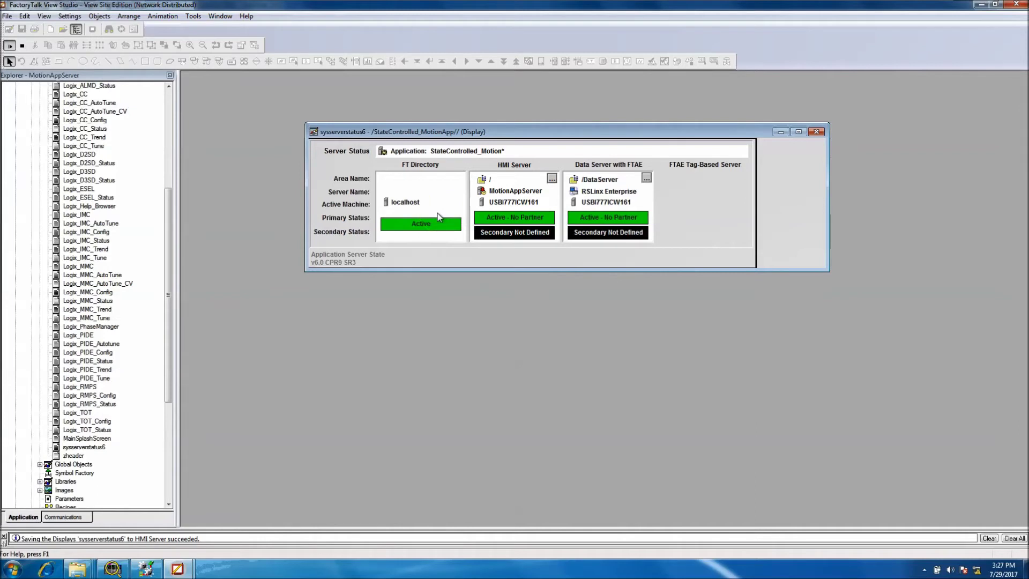
left_click_drag(446, 133, 352, 170)
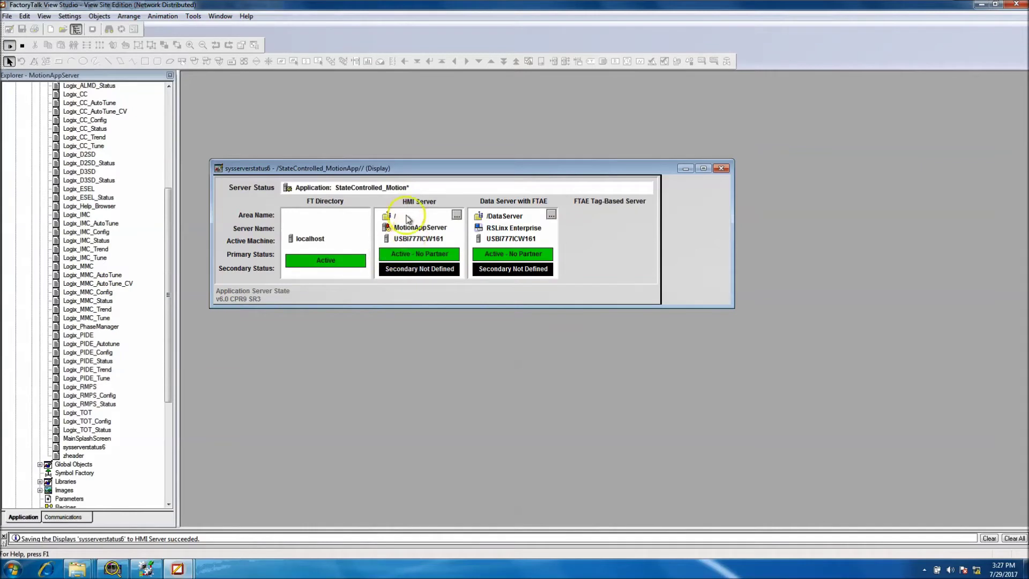
left_click_drag(417, 170, 425, 131)
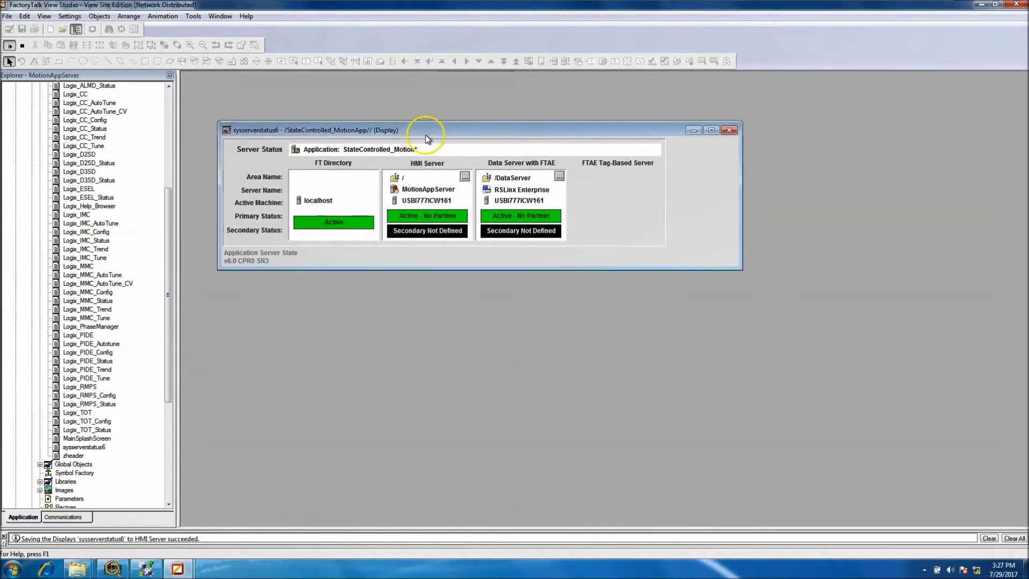
left_click(22, 46)
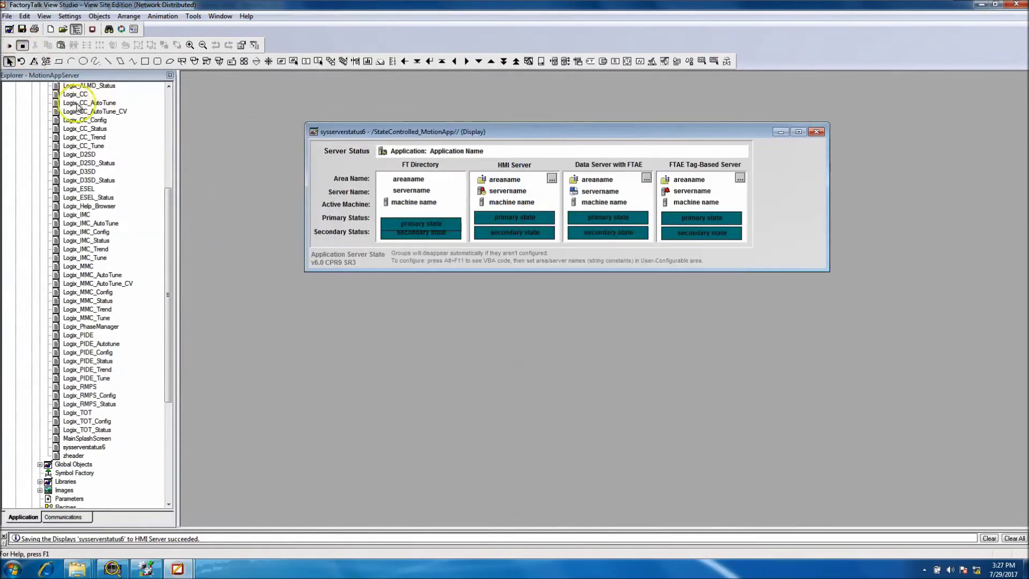
Open the server status object's VBA code and set the HMISERVERNAME constant to "NewServer"
right_click(475, 179)
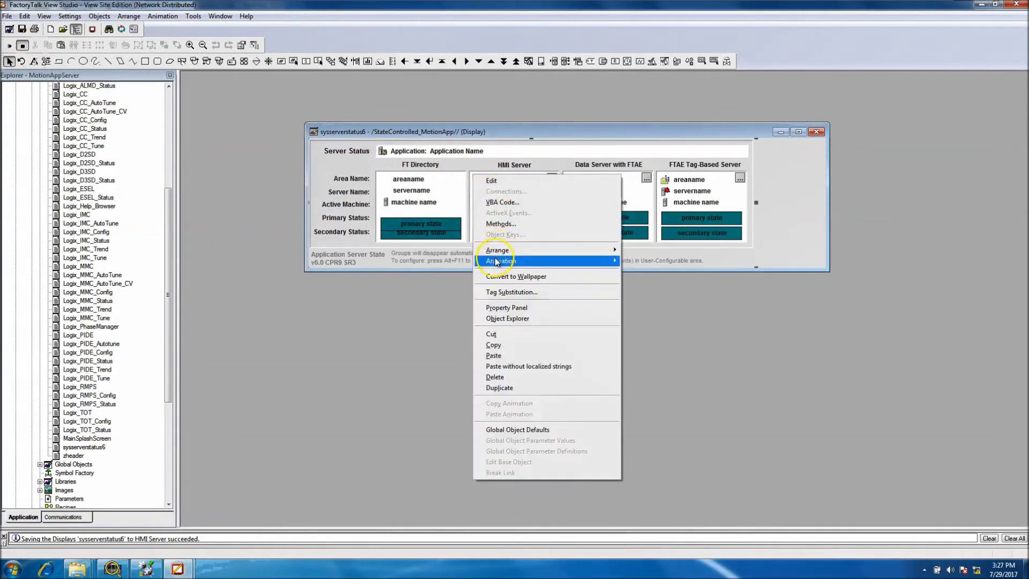
left_click(494, 213)
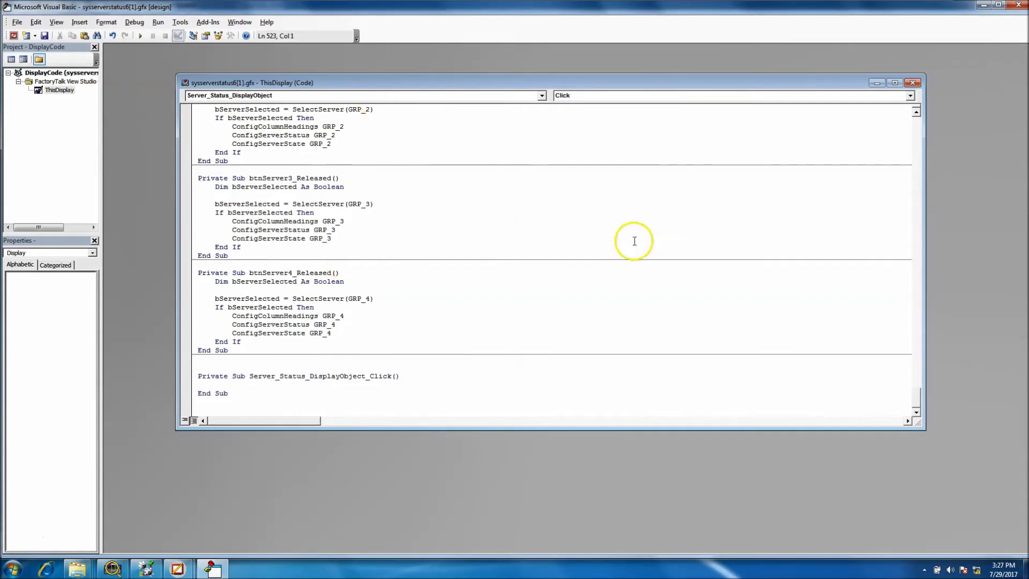
left_click_drag(919, 396, 907, 121)
left_click_drag(719, 83, 737, 140)
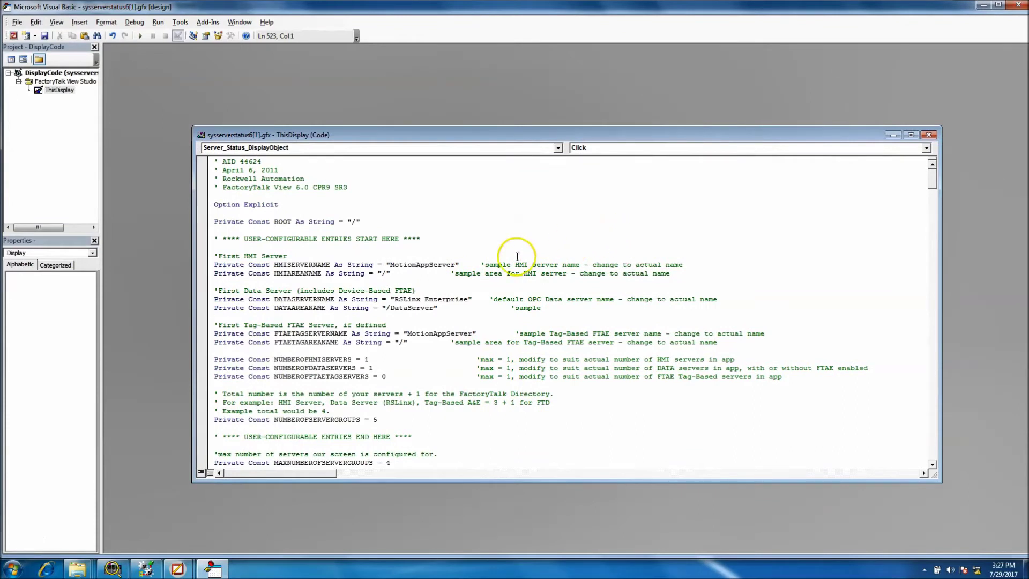
left_click_drag(456, 265, 394, 264)
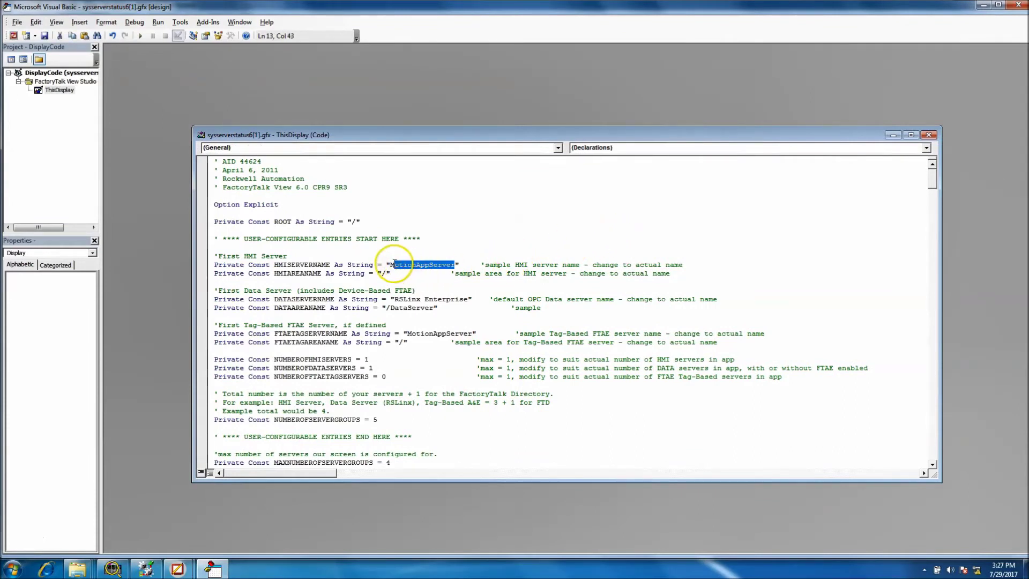
key("BackSpace")
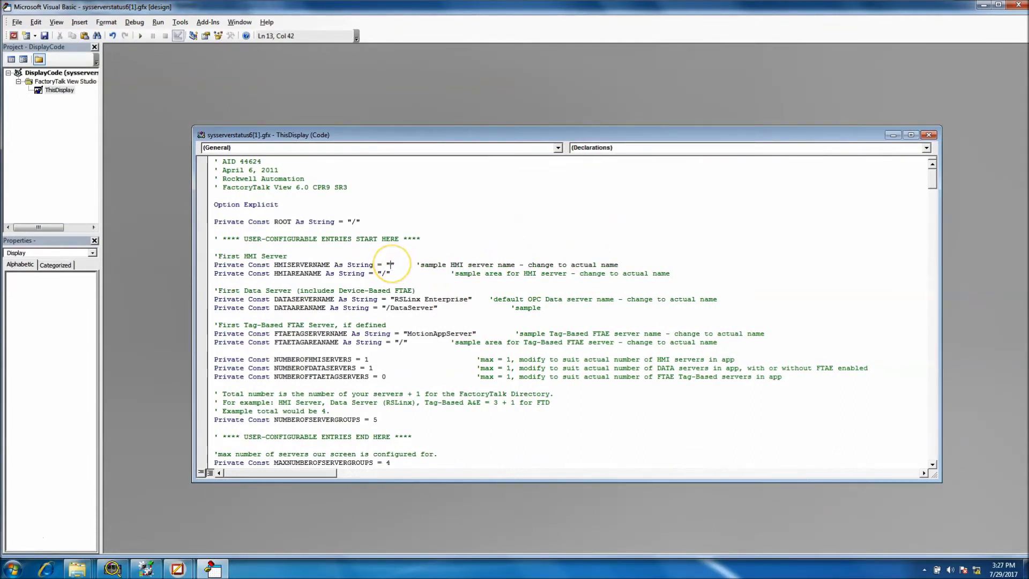
type("NewServer")
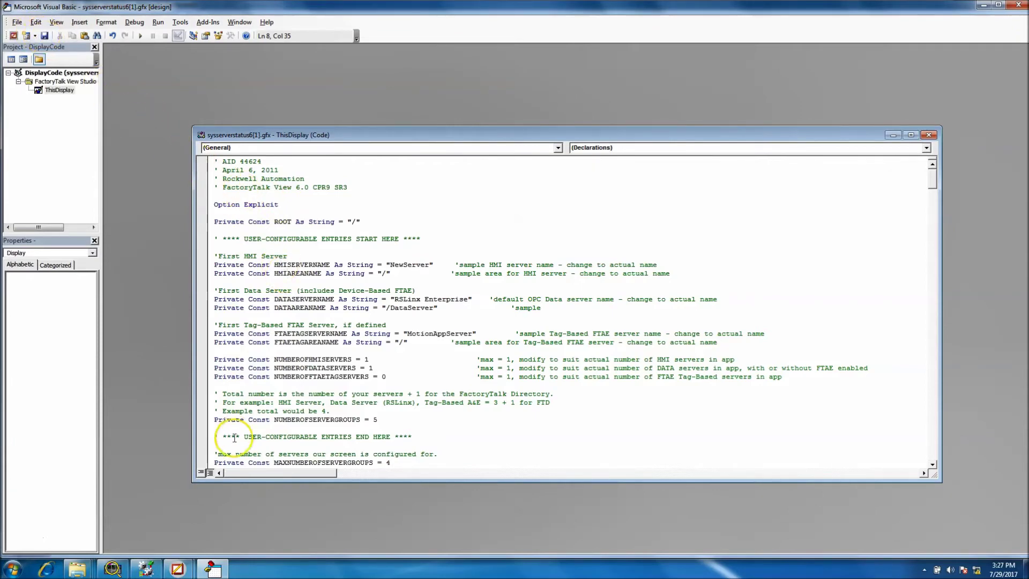
Switch to FactoryTalk View Studio and test how the display handles the changed HMI server name
mouse_move(177, 569)
left_click(228, 531)
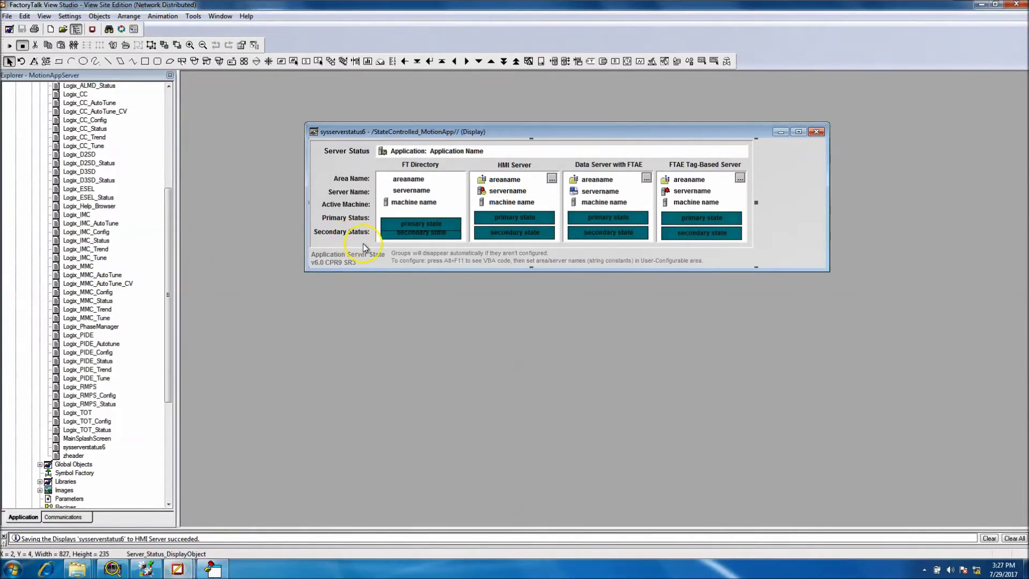
left_click(10, 45)
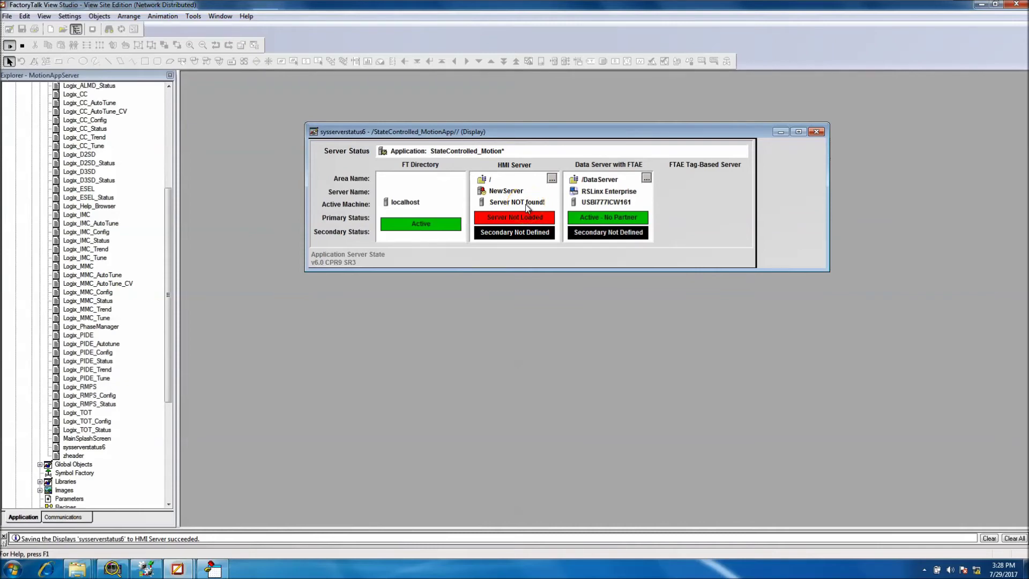
Review the AID header line and the HMISERVERNAME value in the code, and compare them with the running display in FactoryTalk View Studio
left_click(217, 567)
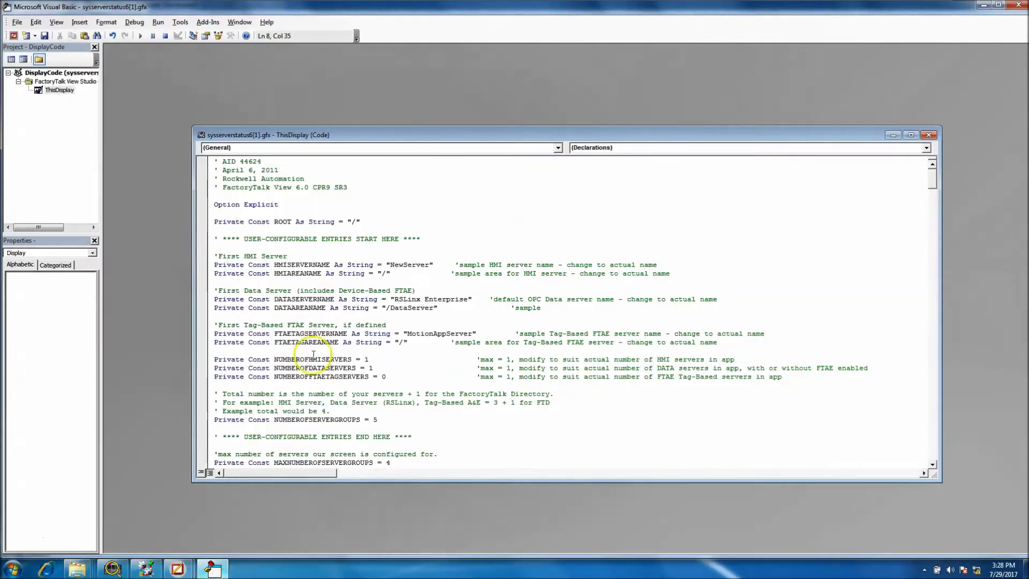
left_click_drag(266, 161, 207, 161)
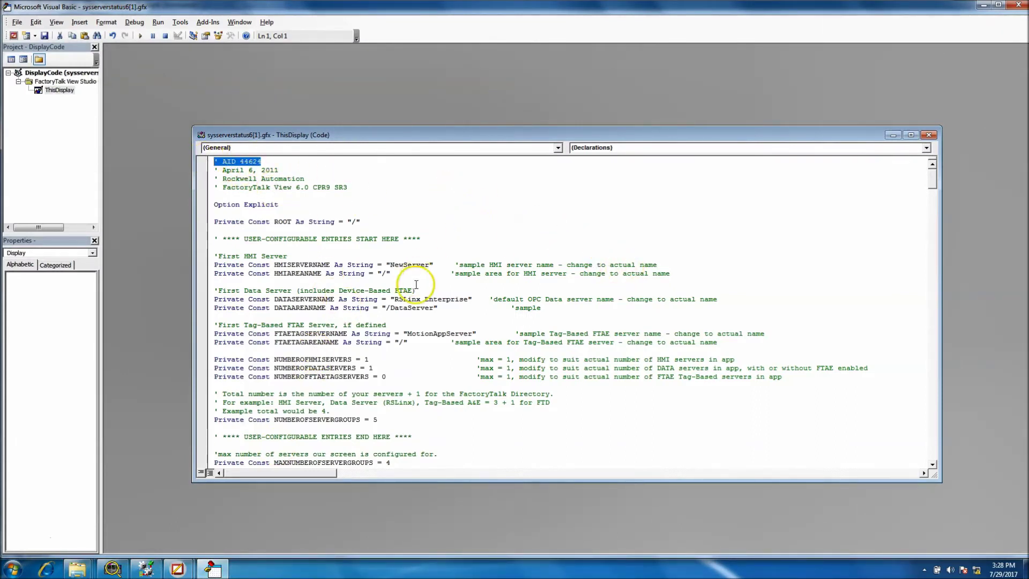
left_click_drag(430, 265, 395, 264)
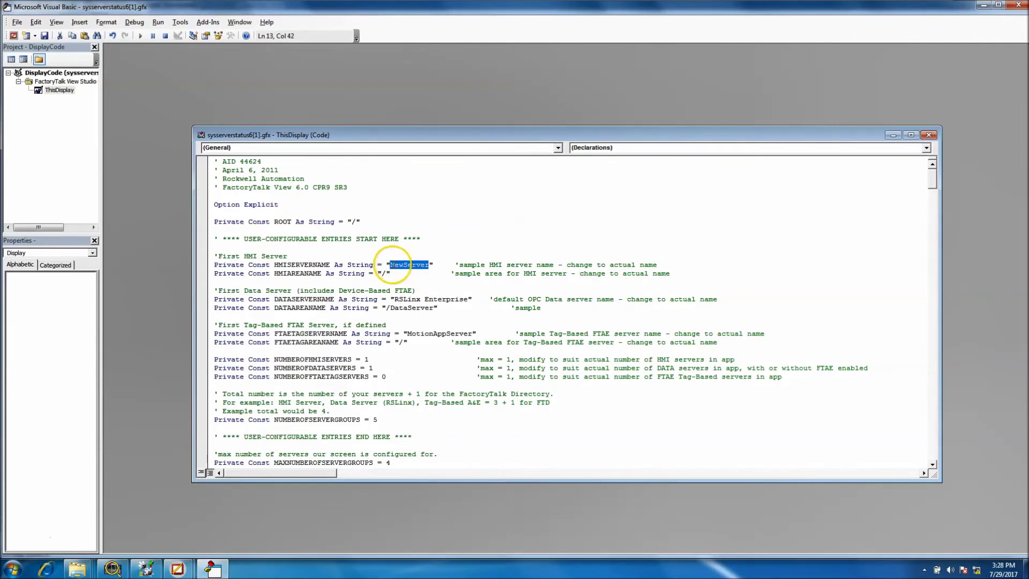
left_click(178, 569)
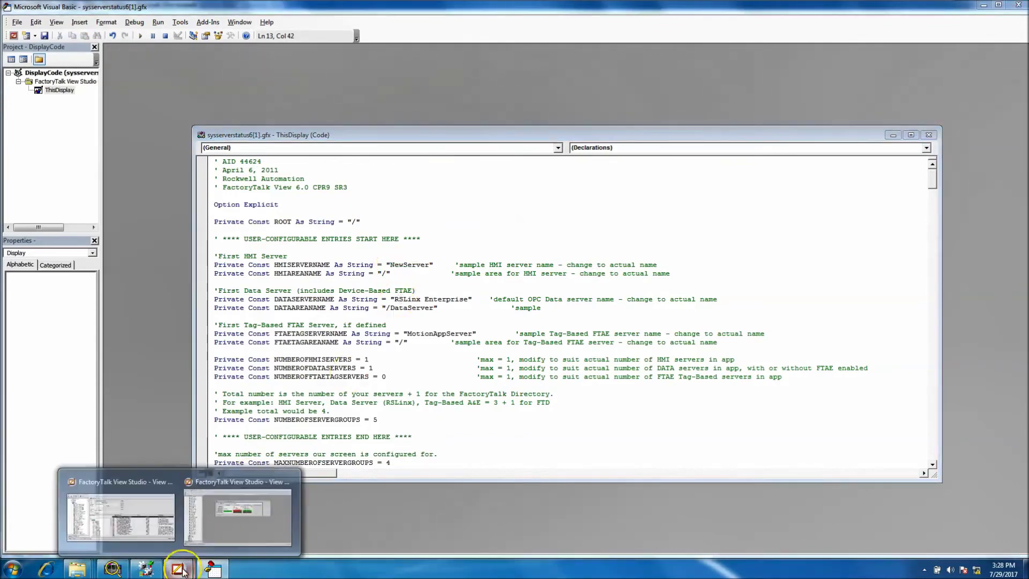
left_click(271, 502)
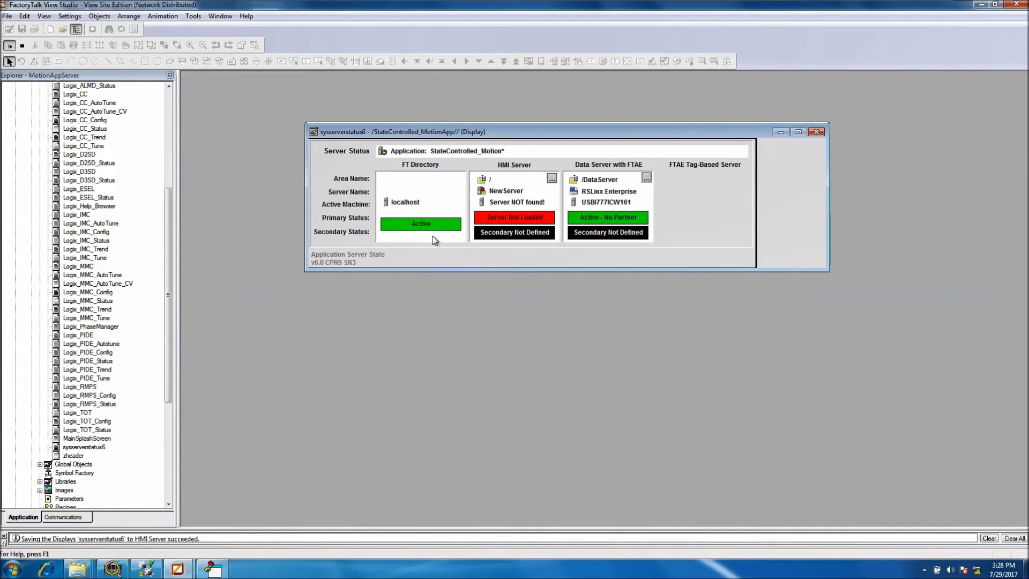
Stop testing the sysserverstatus6 display and open its VBA code
left_click(22, 45)
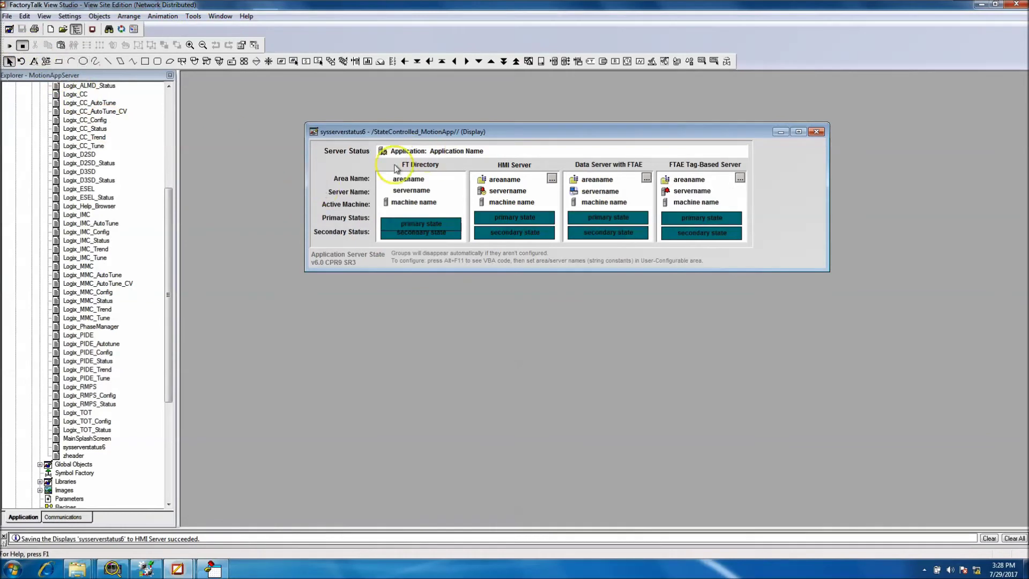
right_click(451, 241)
left_click(472, 265)
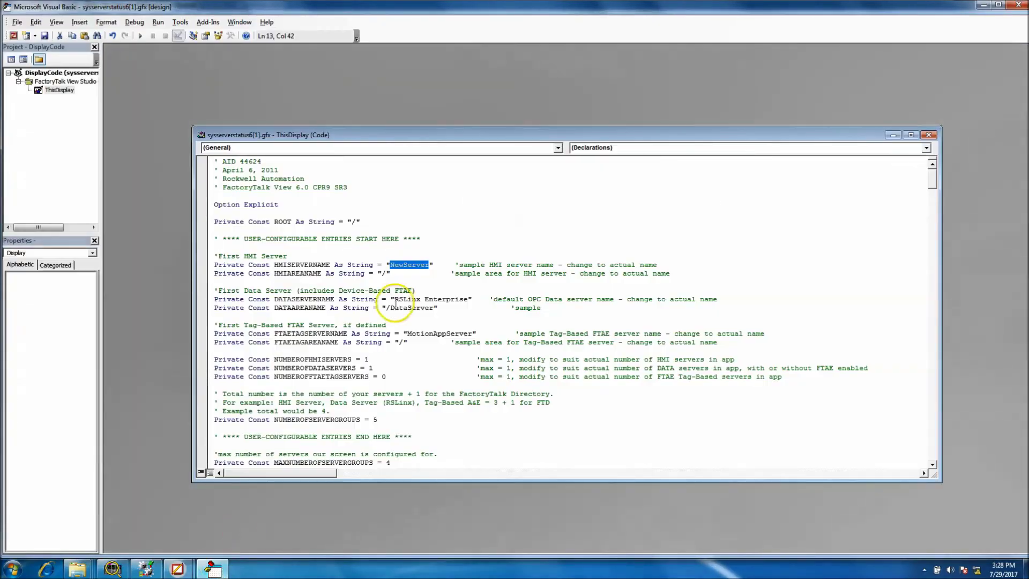
Replace the HMISERVERNAME value with "MotionAppServer", copied from the FTAETAGSERVERNAME constant, and save the code
left_click(453, 281)
left_click_drag(473, 335, 411, 333)
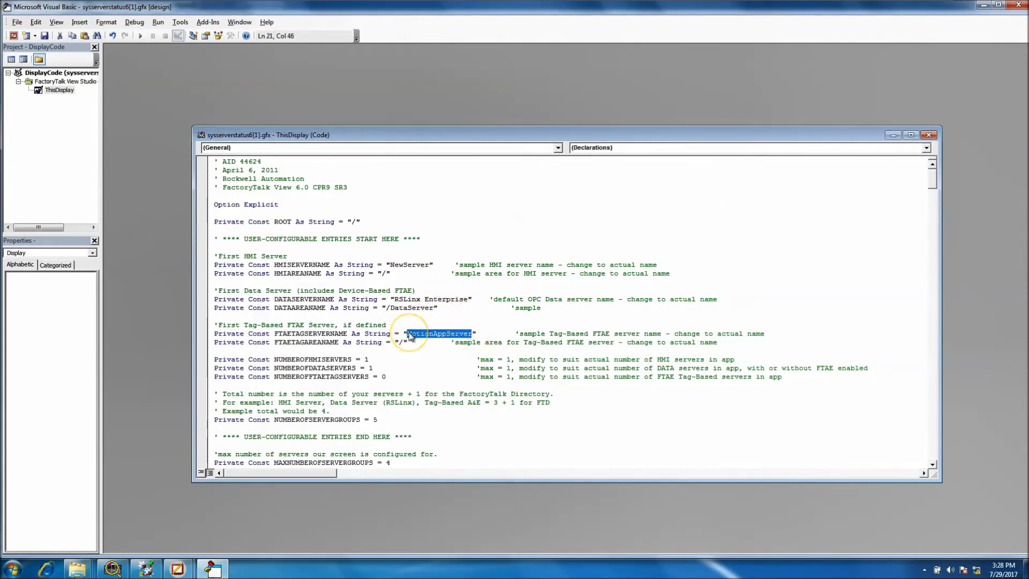
right_click(410, 336)
left_click(429, 352)
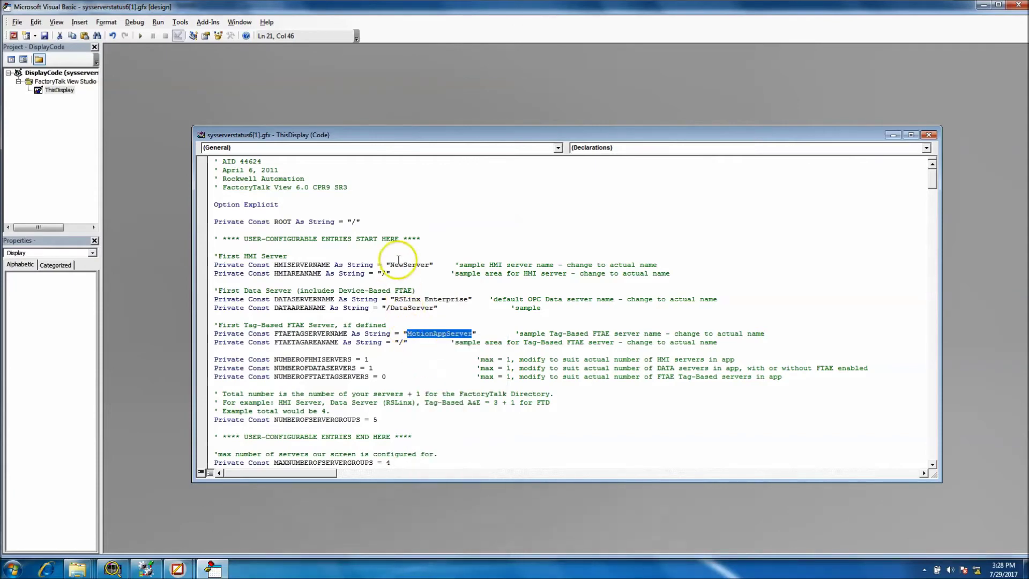
left_click_drag(429, 264, 393, 265)
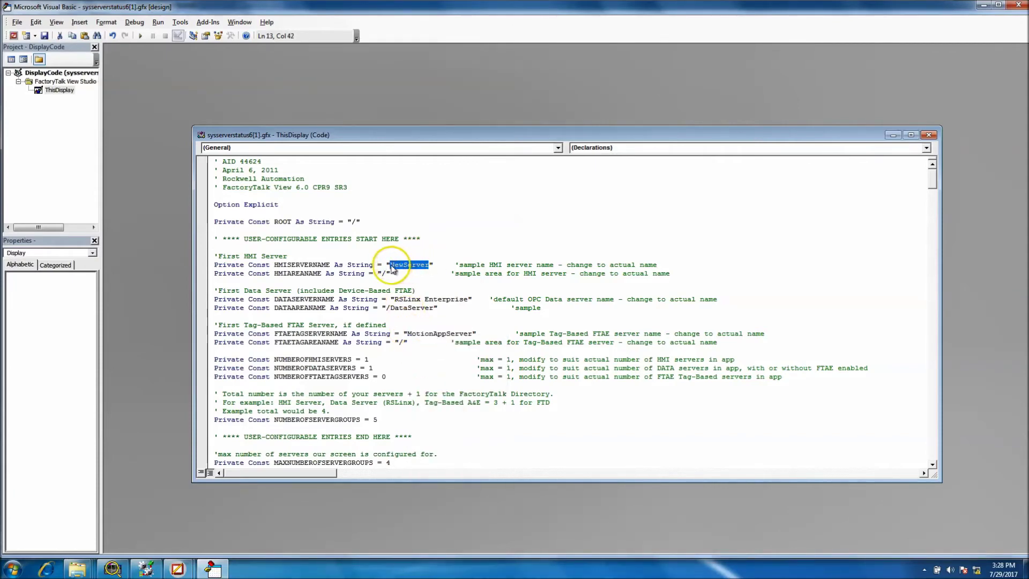
right_click(392, 268)
left_click(410, 300)
left_click(410, 214)
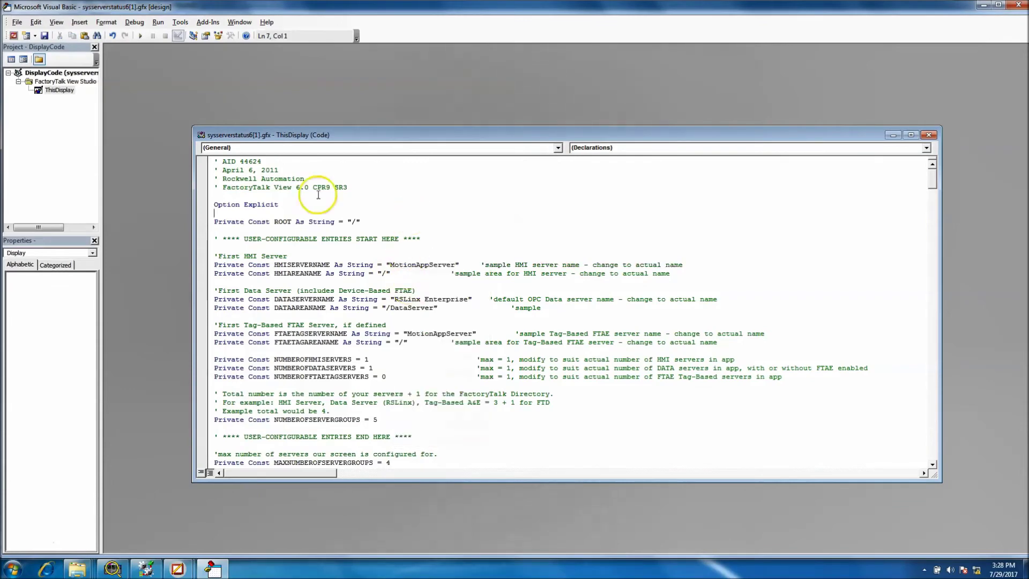
left_click(45, 36)
Switch to FactoryTalk View Studio and test the display with the restored HMI server name
left_click(177, 570)
left_click(241, 523)
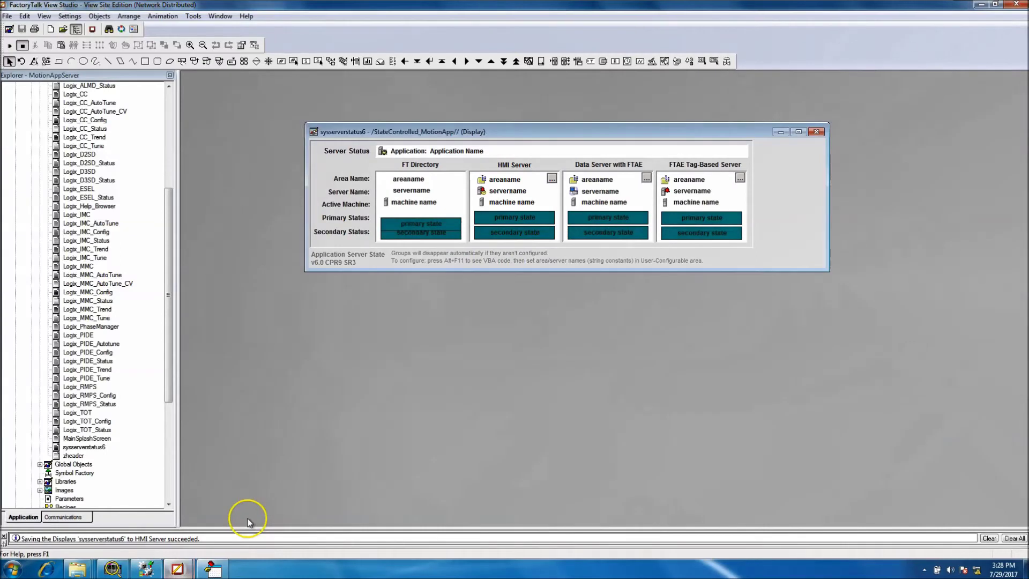
left_click(9, 46)
left_click(108, 72)
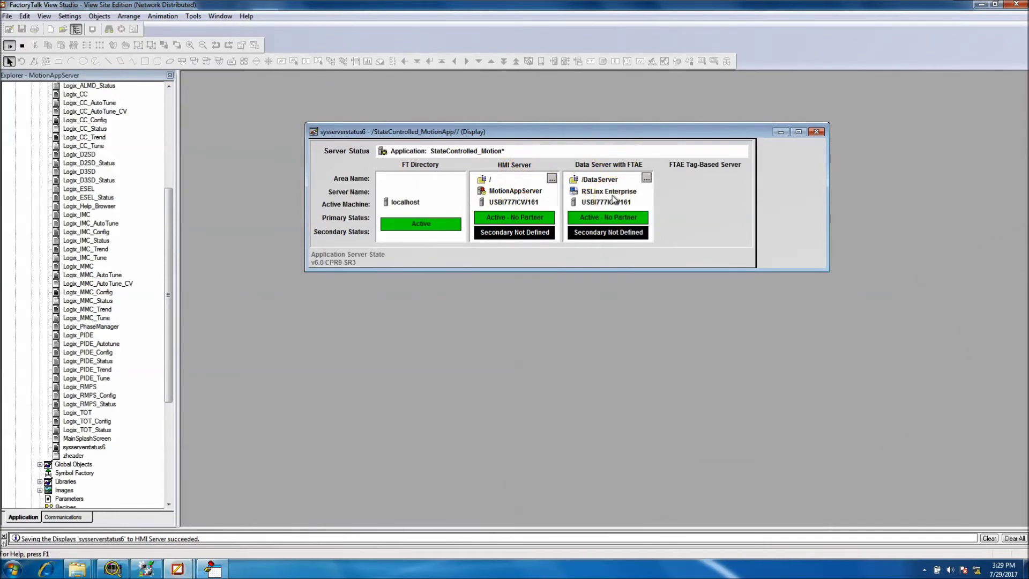
Open the running display's VBA code, review its user-configurable server entries, and close the code window and editor
key("alt+F11")
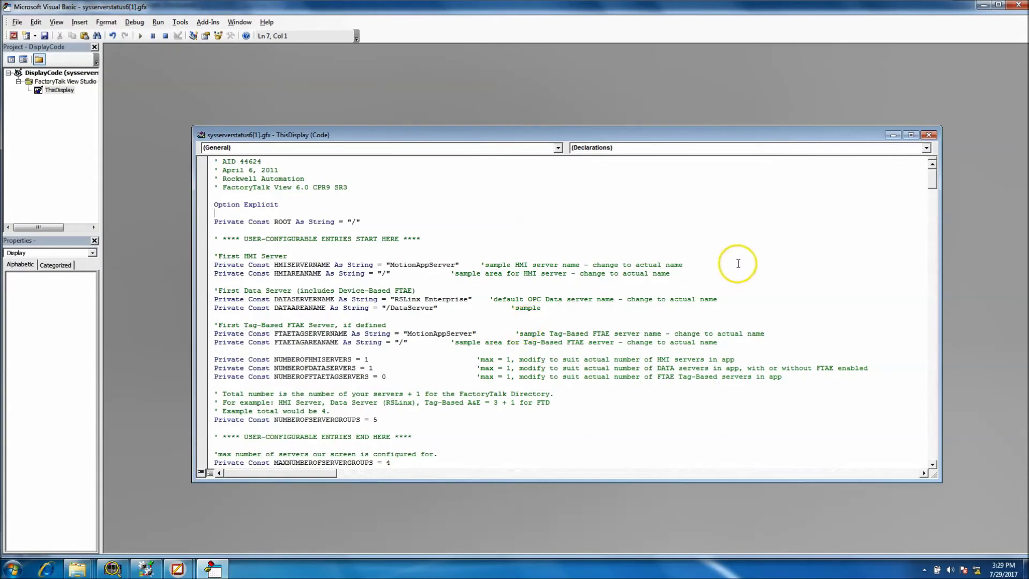
left_click_drag(932, 182, 926, 152)
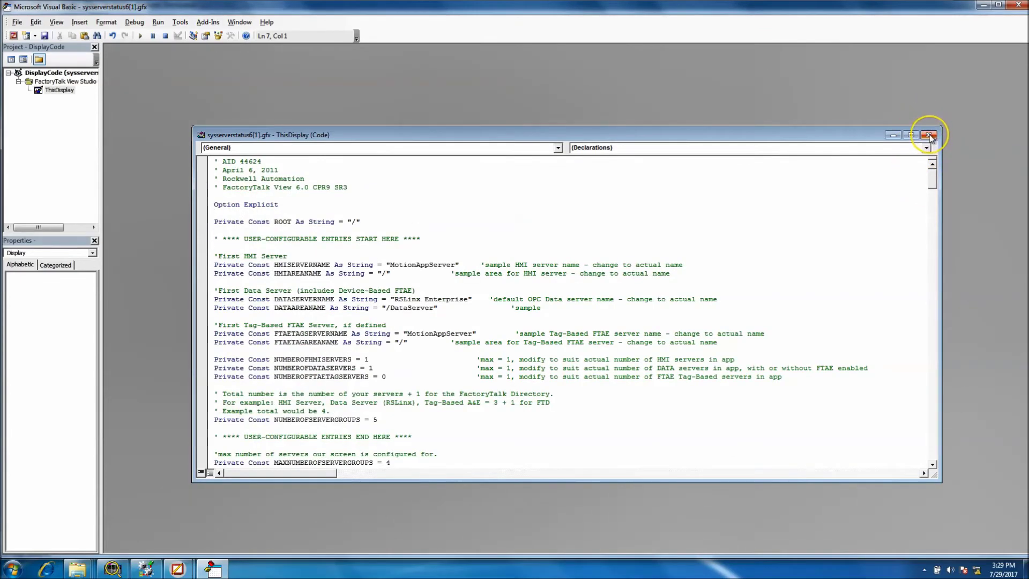
left_click(929, 136)
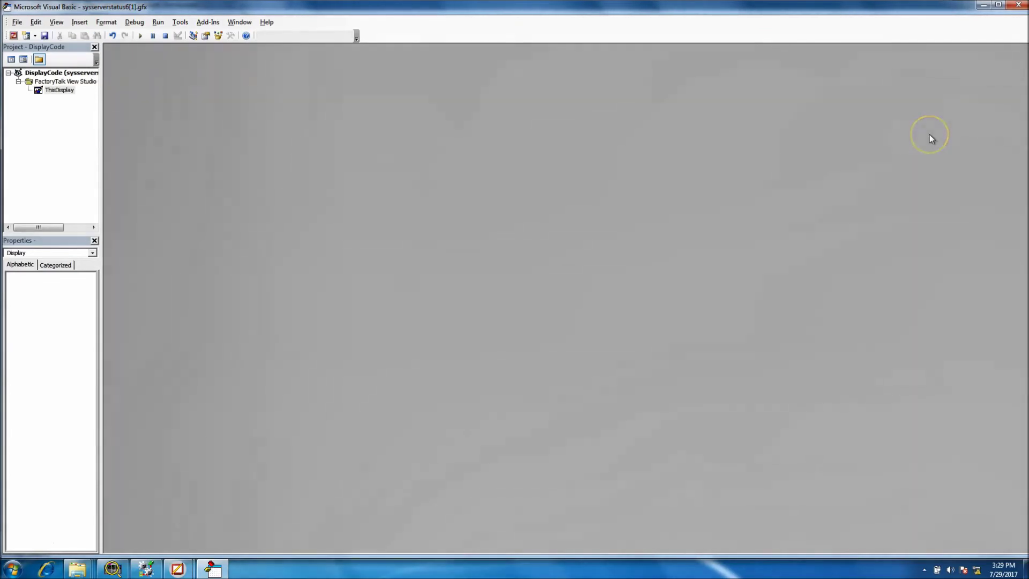
left_click(1018, 7)
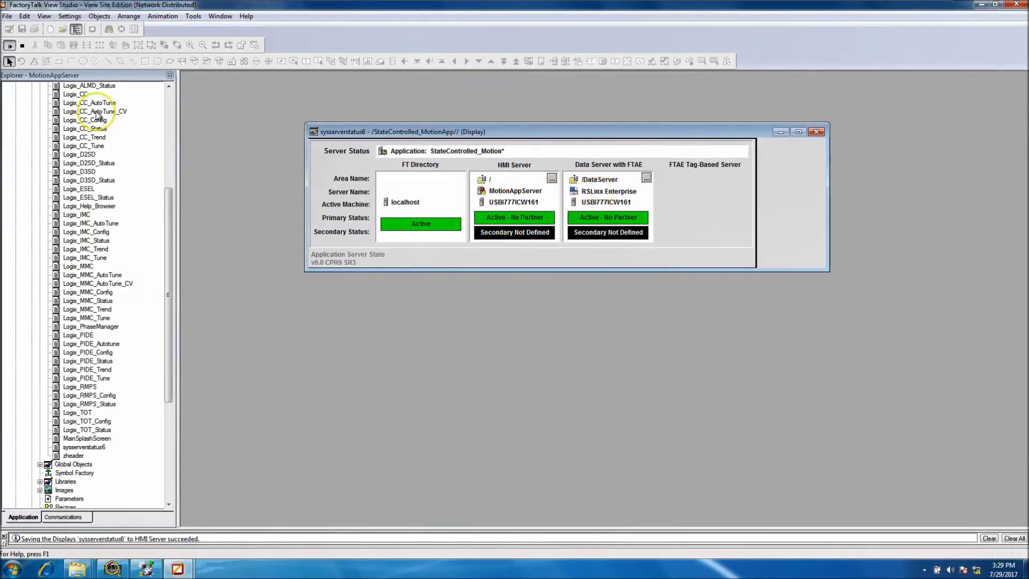
Stop the test, close the sysserverstatus6 display and open the zheader display
left_click(23, 47)
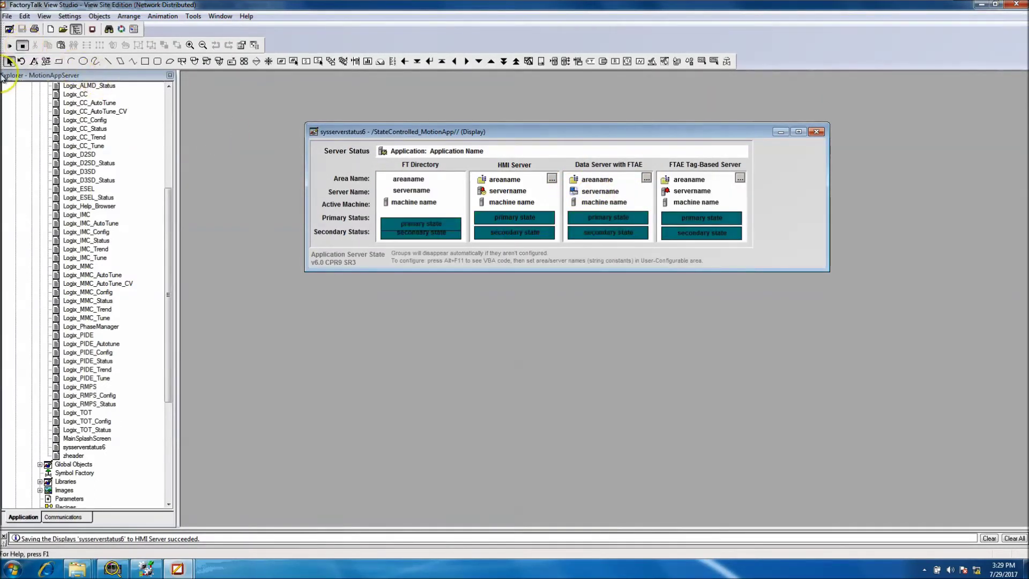
left_click(816, 132)
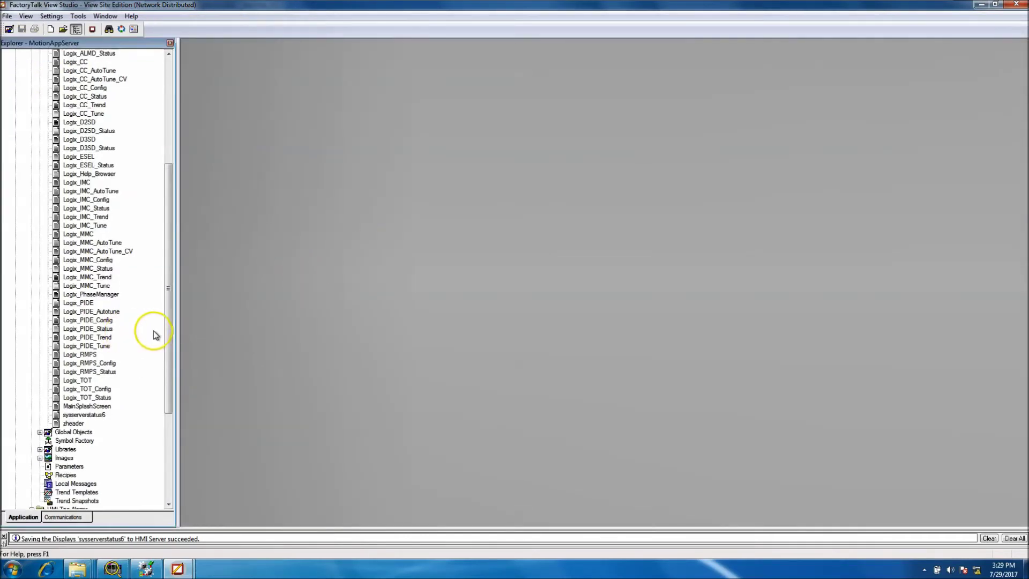
double_click(79, 425)
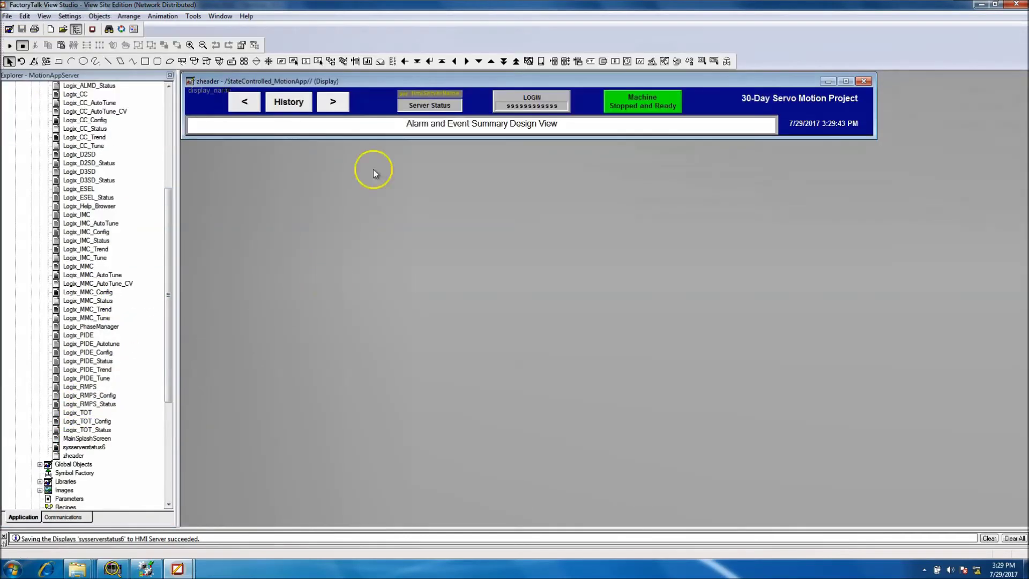
left_click(444, 108)
right_click(444, 107)
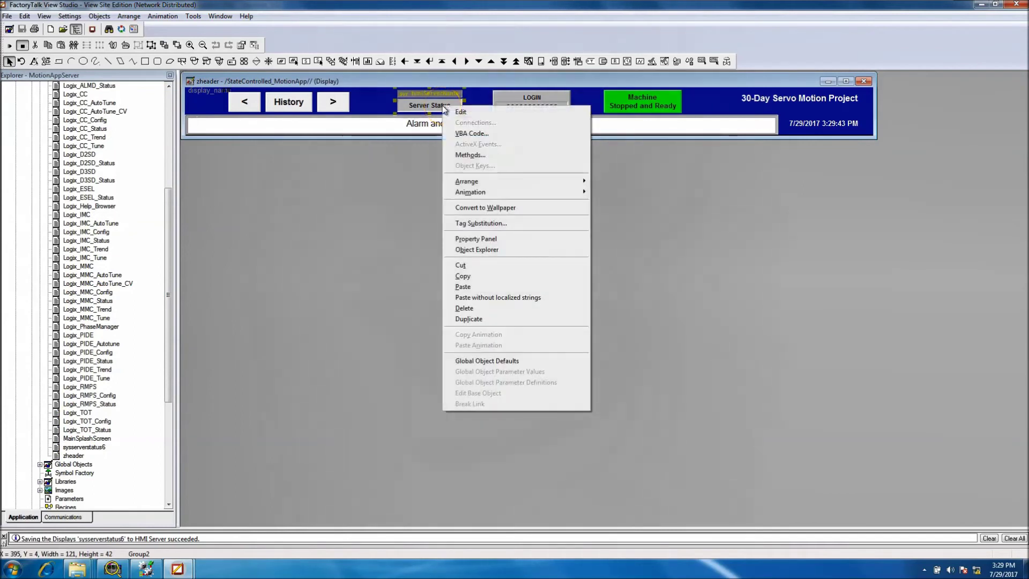
left_click(486, 183)
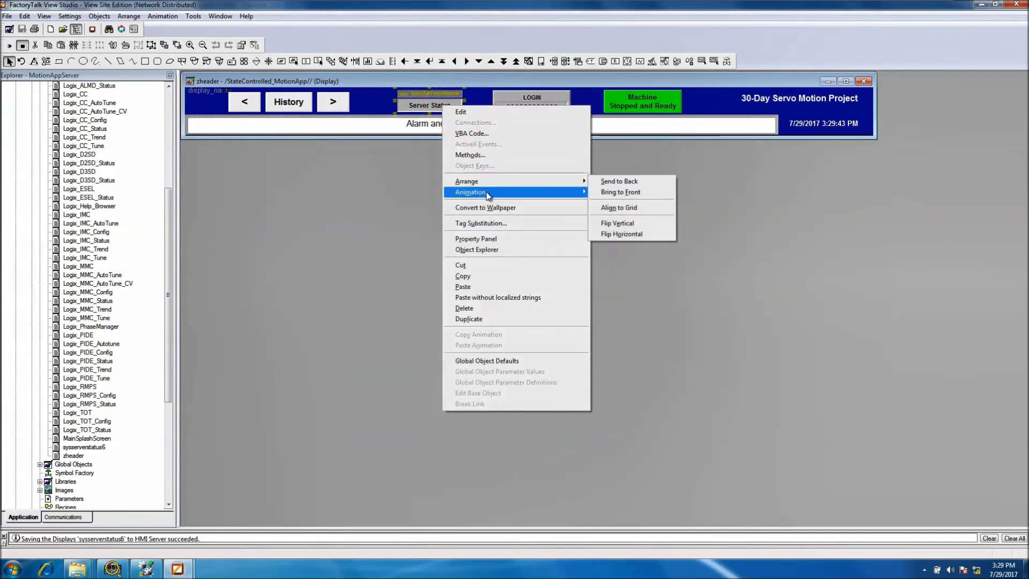
left_click(523, 192)
left_click(375, 220)
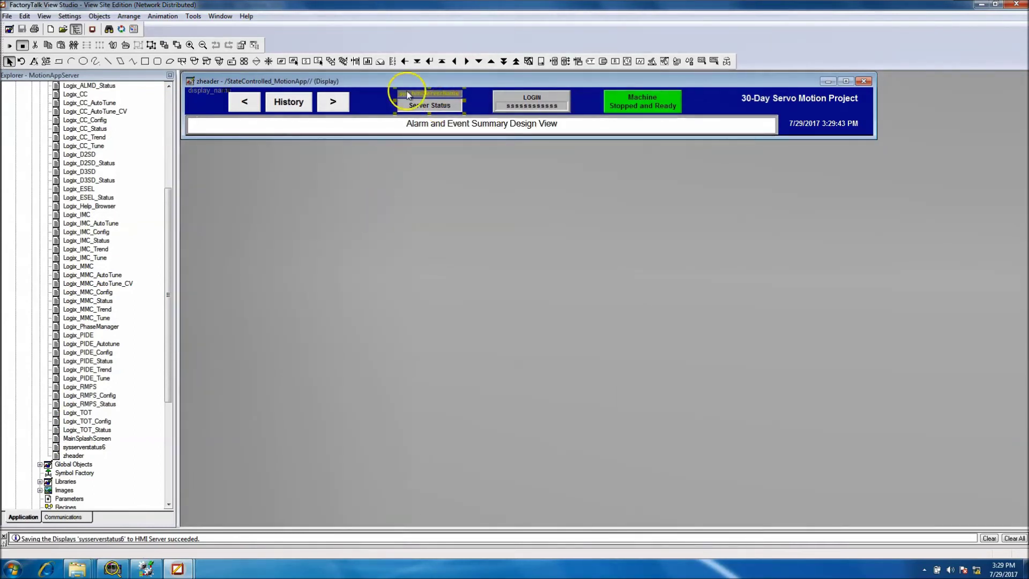
Draw a push button covering the Server Status object in the zheader display
left_click(105, 19)
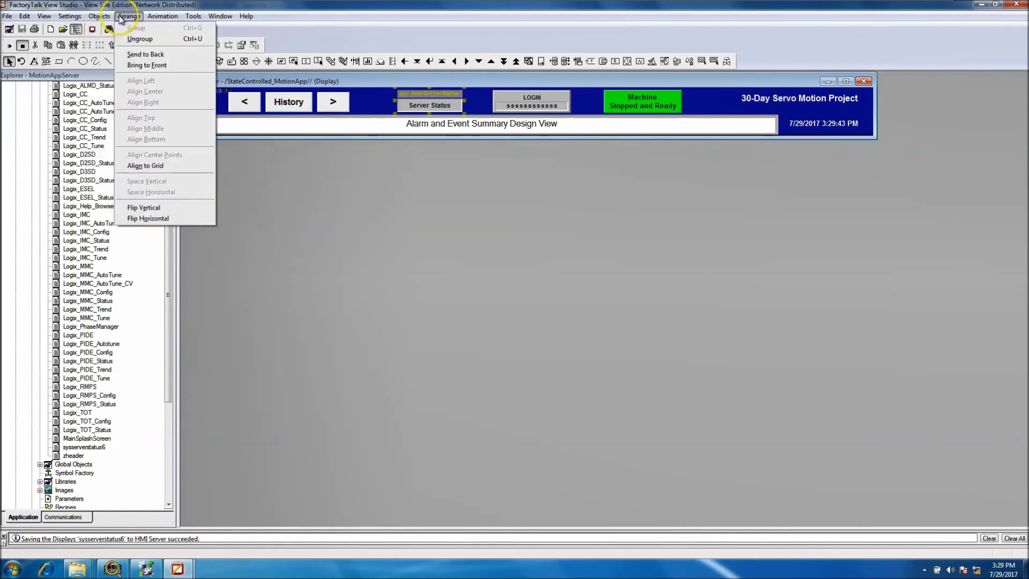
mouse_move(99, 16)
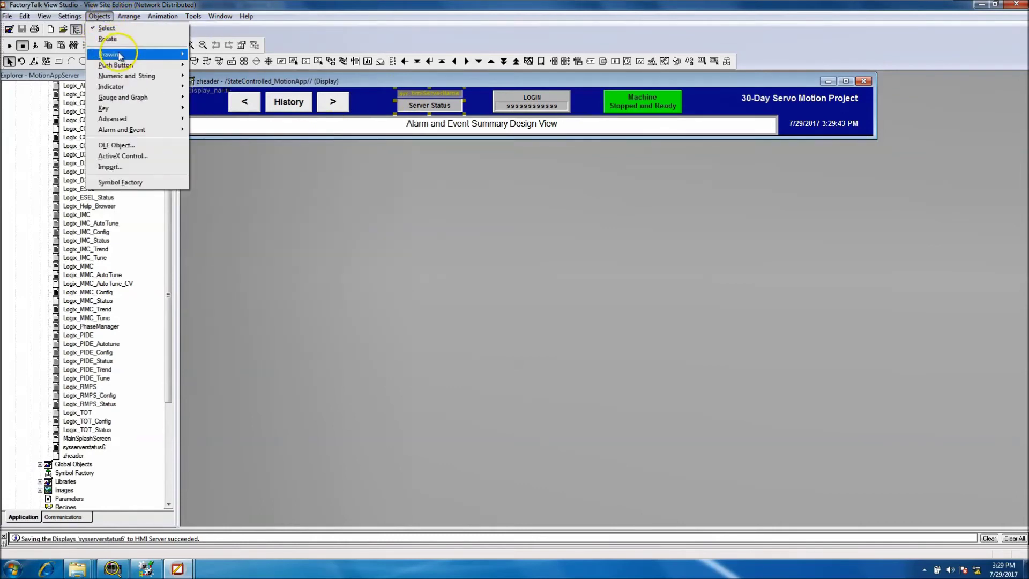
mouse_move(121, 55)
mouse_move(164, 64)
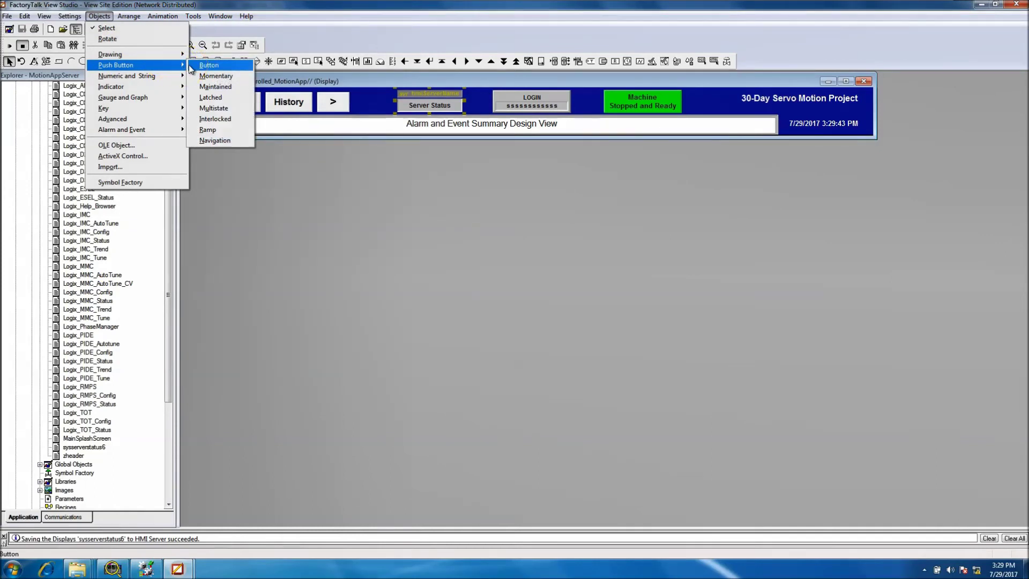
left_click(172, 115)
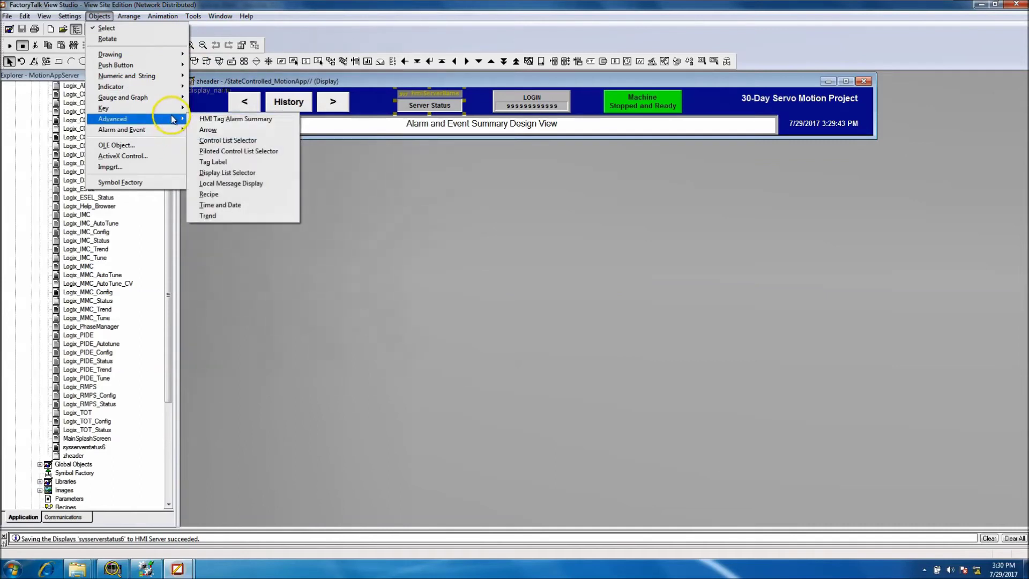
left_click(163, 55)
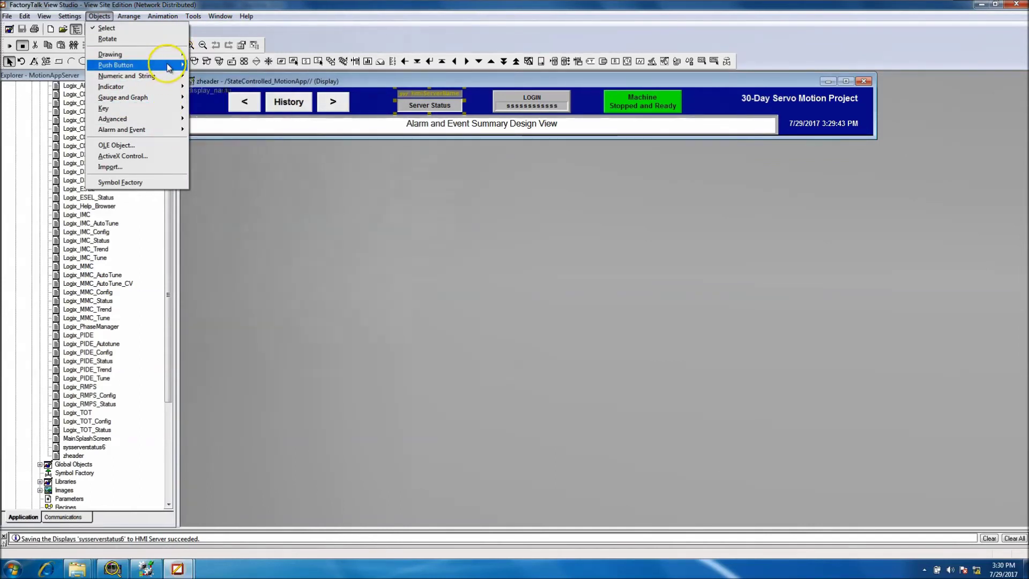
left_click(200, 66)
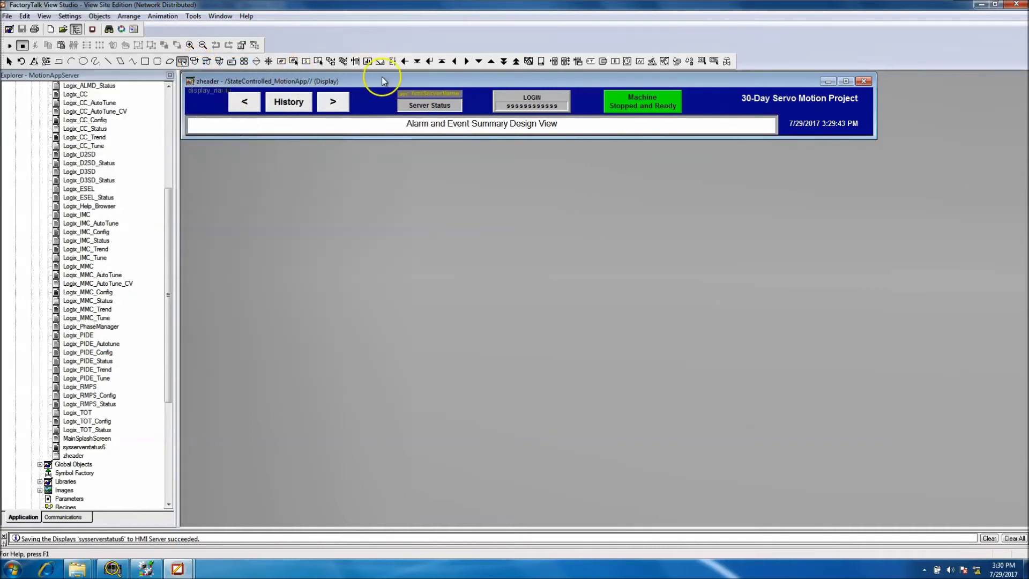
left_click_drag(397, 87, 465, 113)
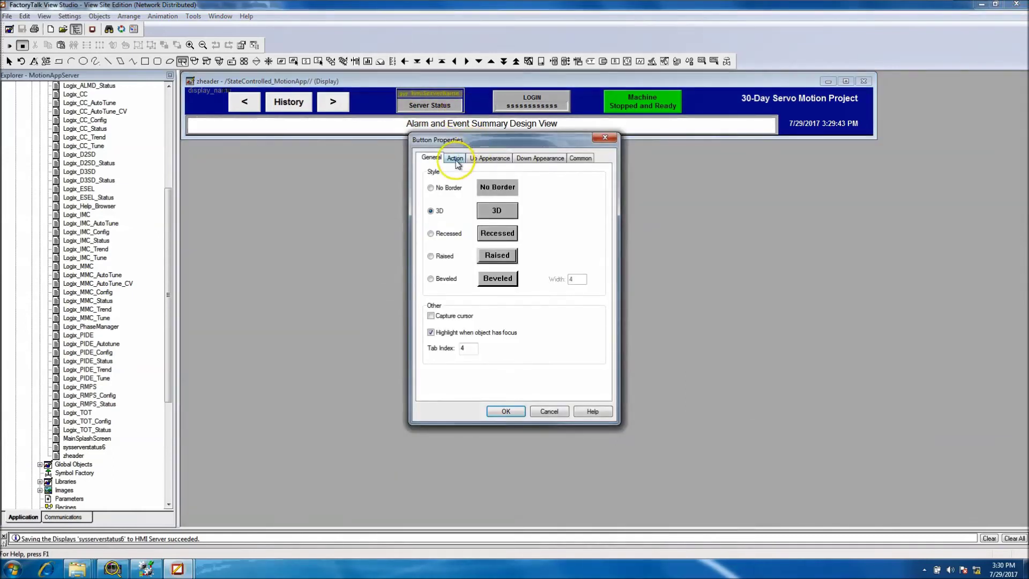
Choose the Display command from the Graphic Displays navigation commands for the button's press action and proceed to its parameters
left_click(456, 159)
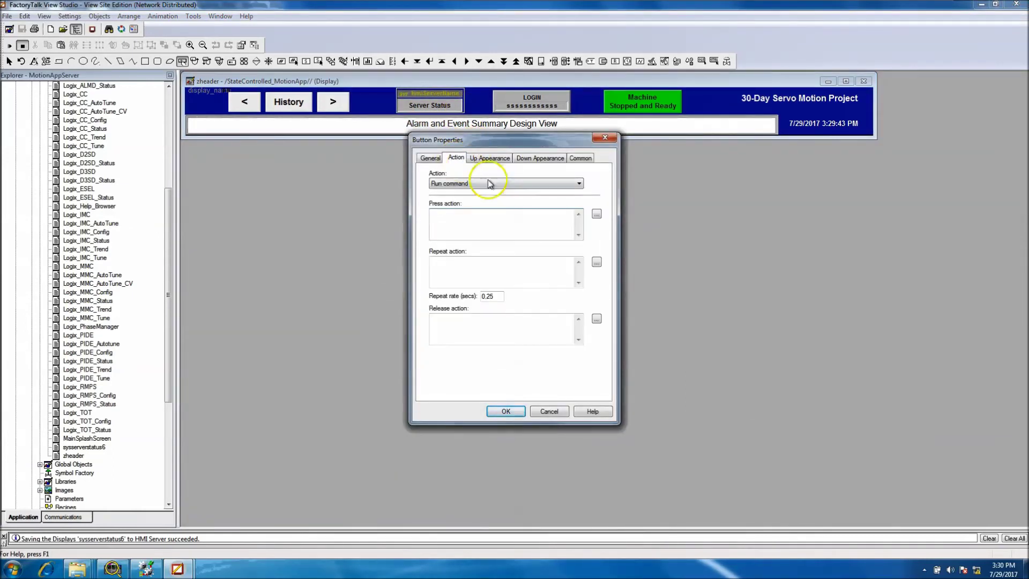
left_click(597, 214)
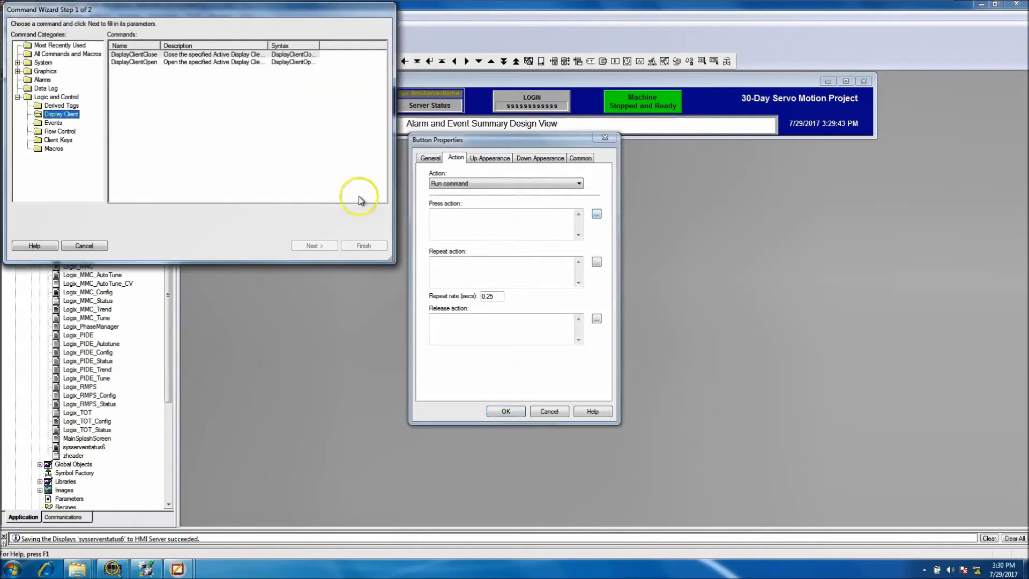
left_click(17, 71)
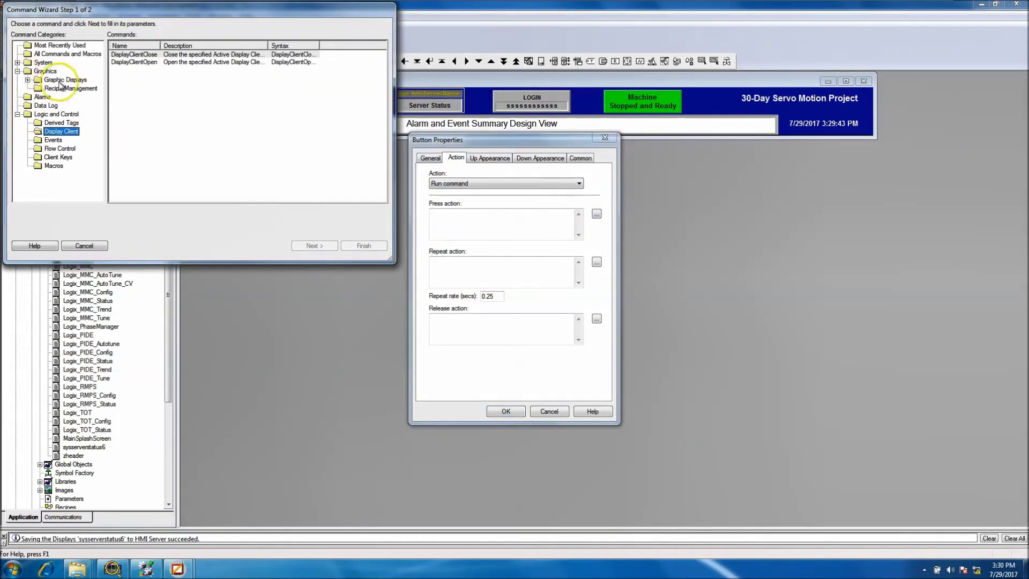
left_click(28, 79)
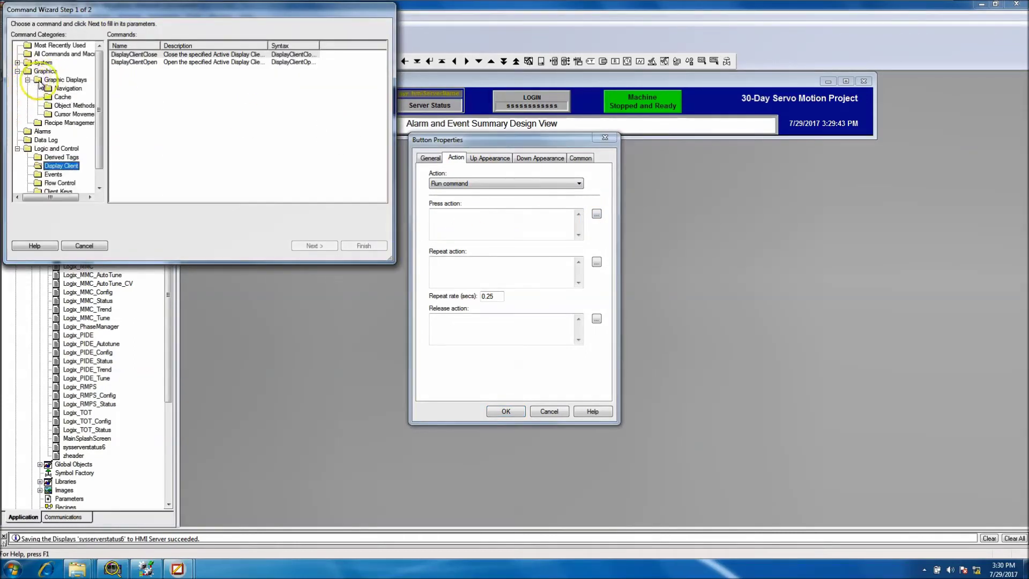
left_click(65, 88)
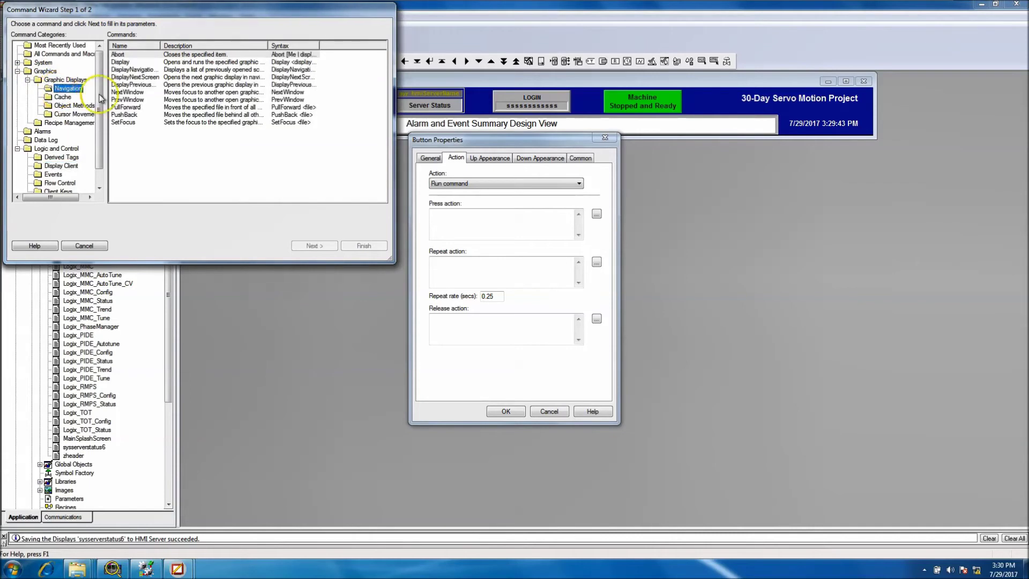
left_click(121, 63)
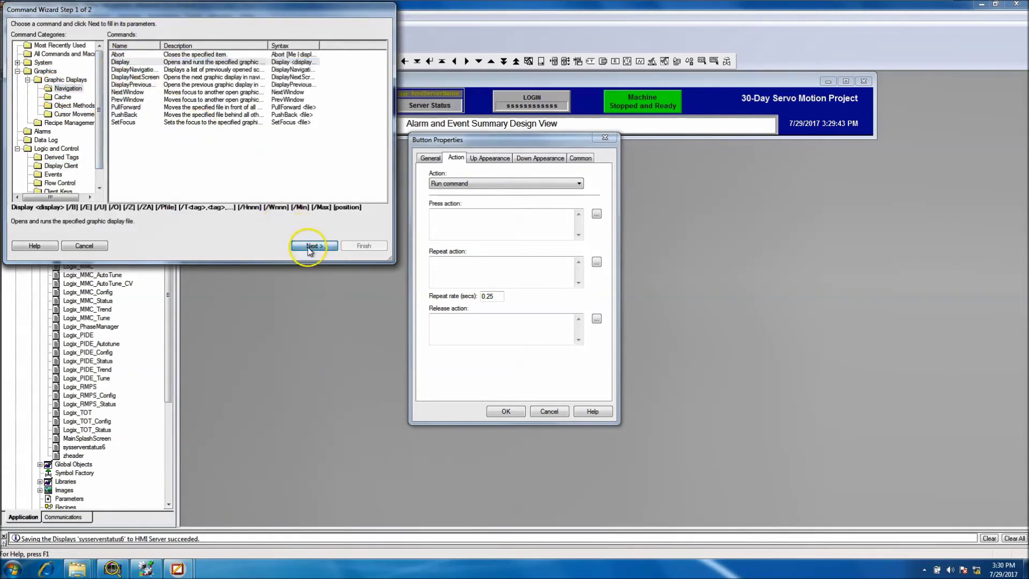
left_click(311, 246)
Select the StateControlled_MotionApp root as the area for the Display command
left_click(276, 43)
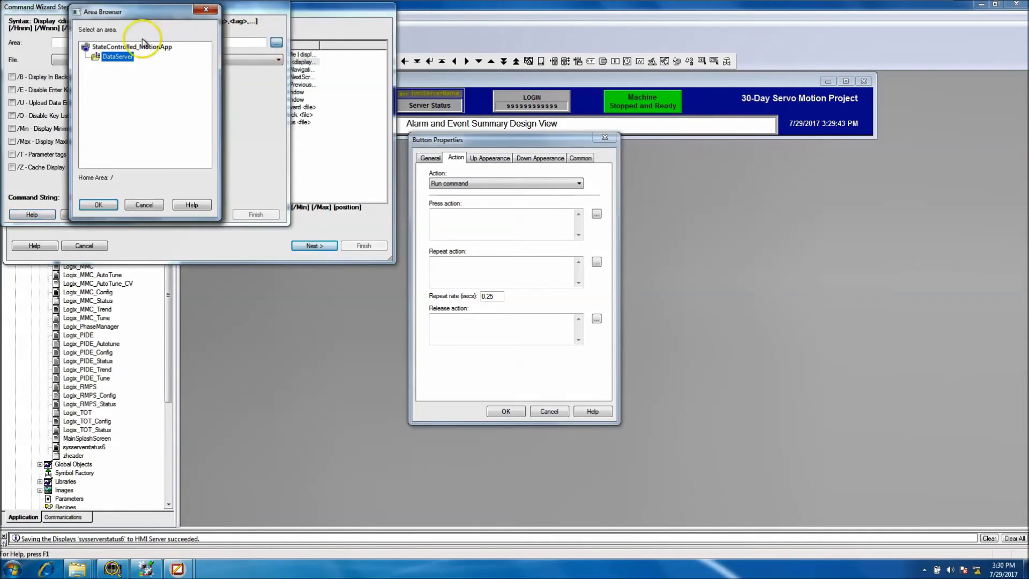
left_click(103, 49)
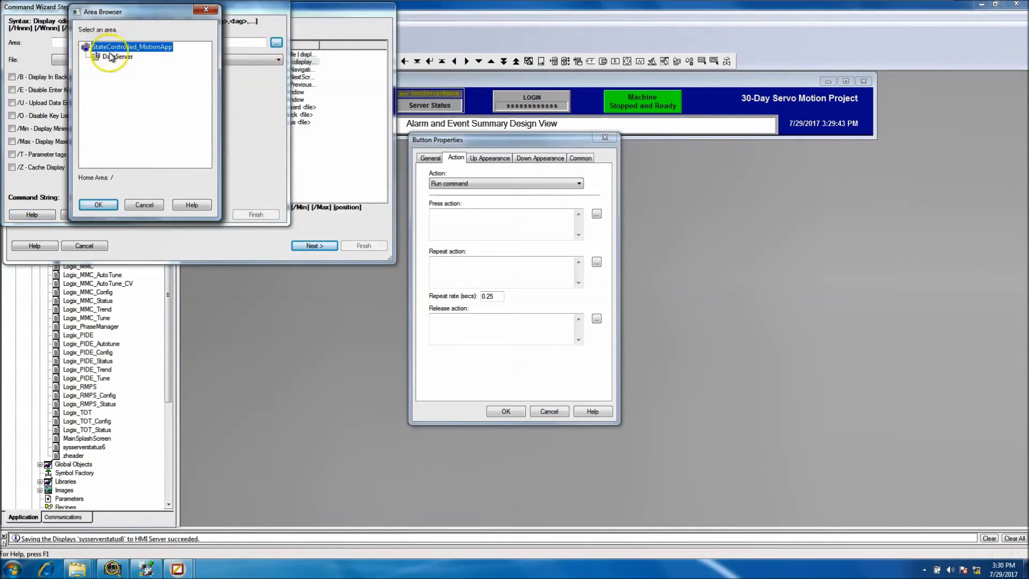
left_click_drag(96, 13, 208, 94)
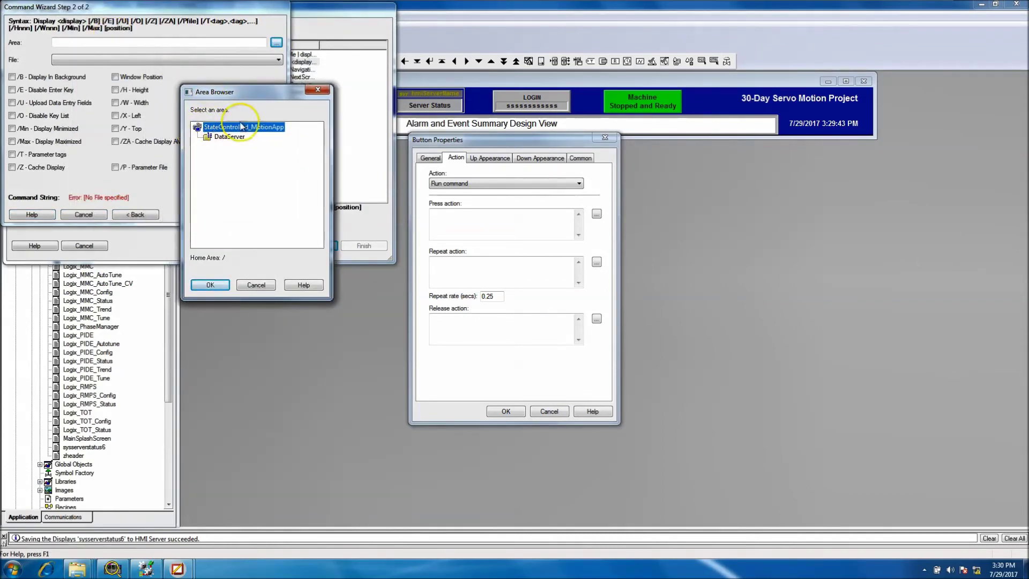
left_click(212, 284)
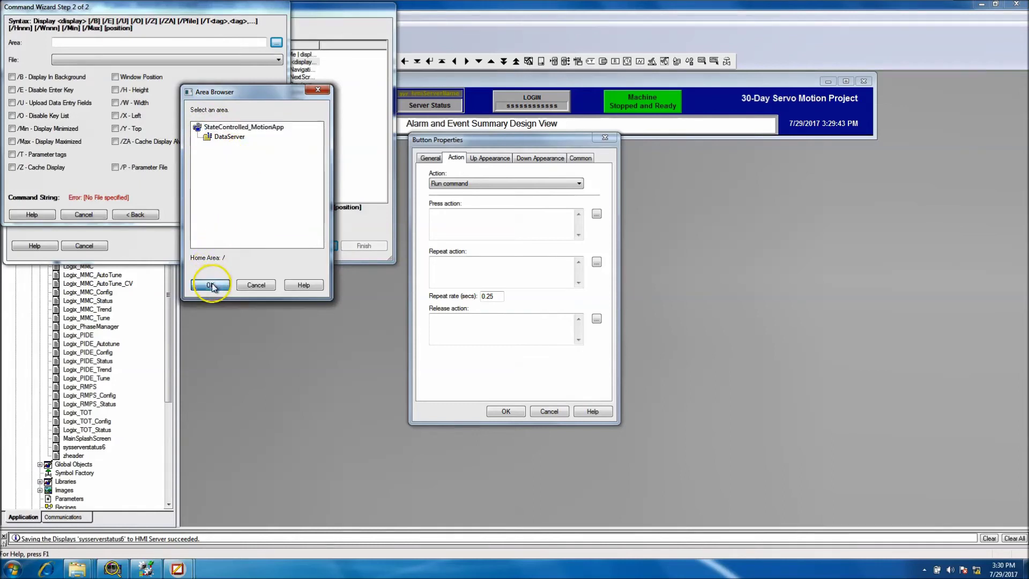
Choose sysserverstatus6 as the display to open, finish the command, and accept the new button's properties
left_click(264, 67)
left_click_drag(273, 92, 274, 236)
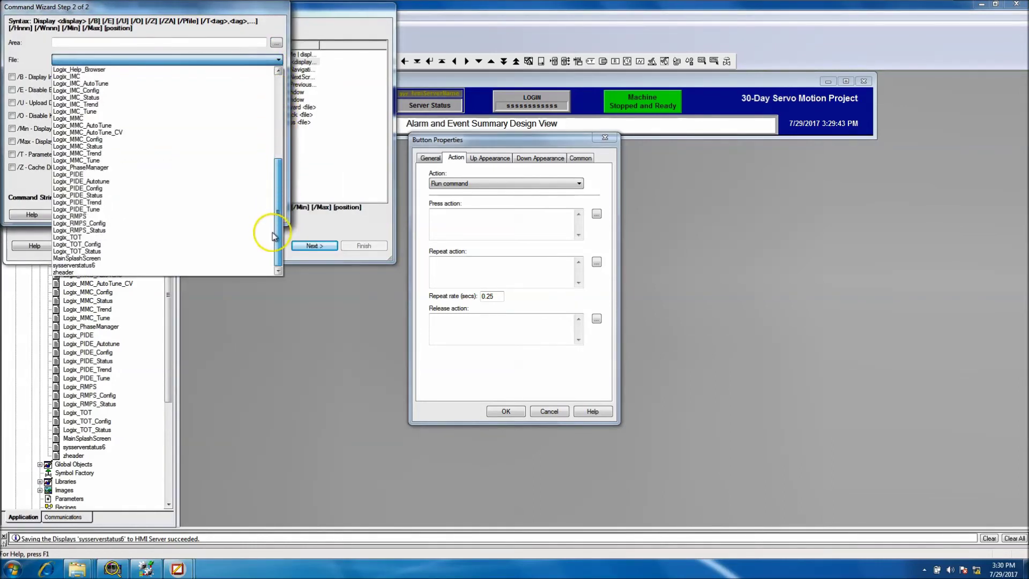
left_click(113, 264)
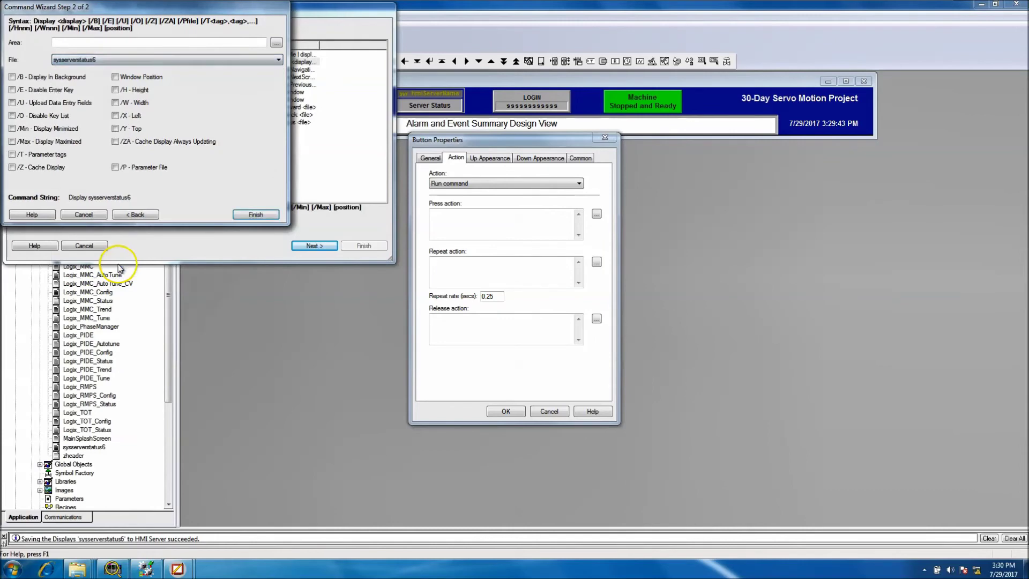
left_click(242, 216)
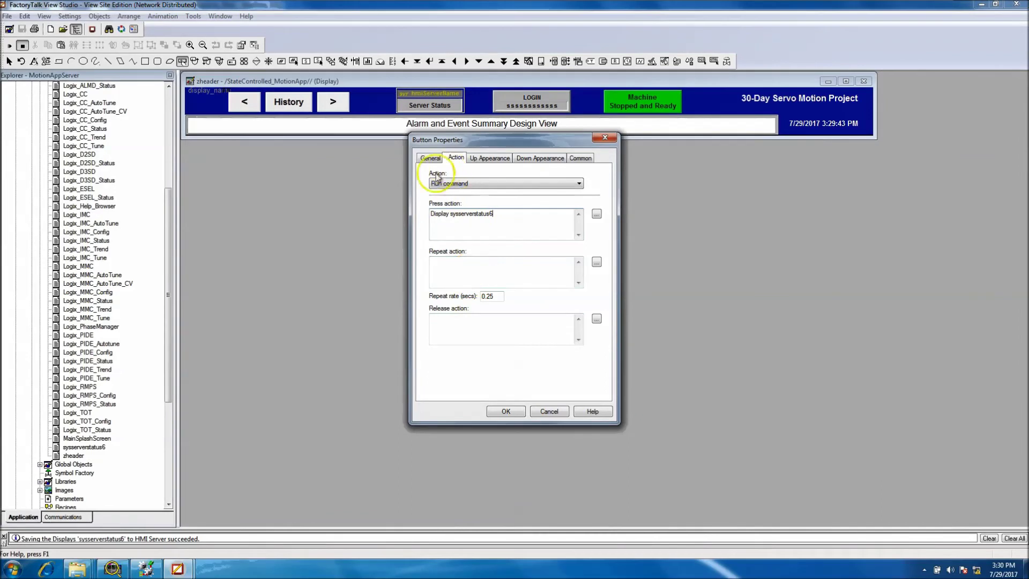
left_click(491, 213)
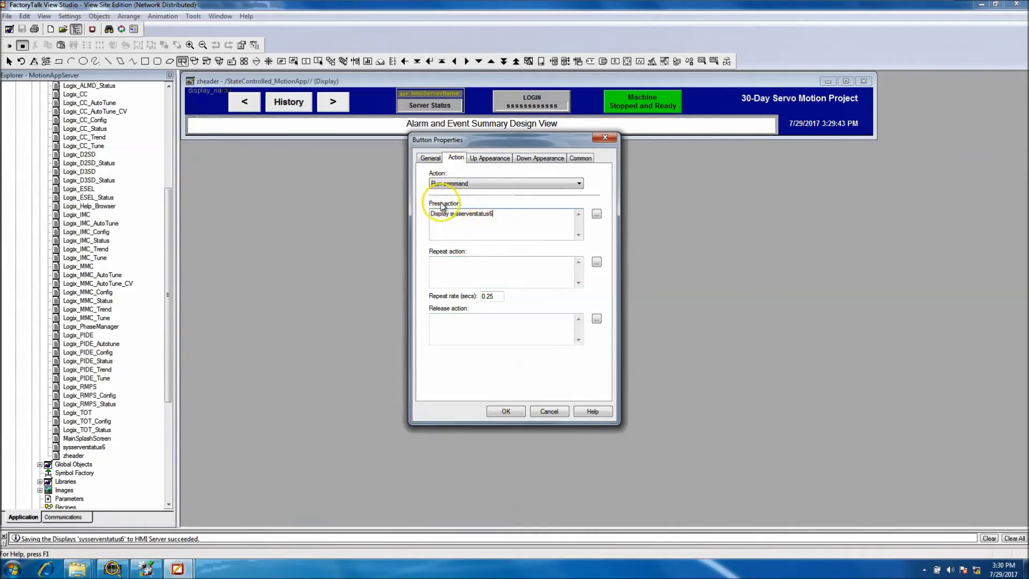
left_click(504, 411)
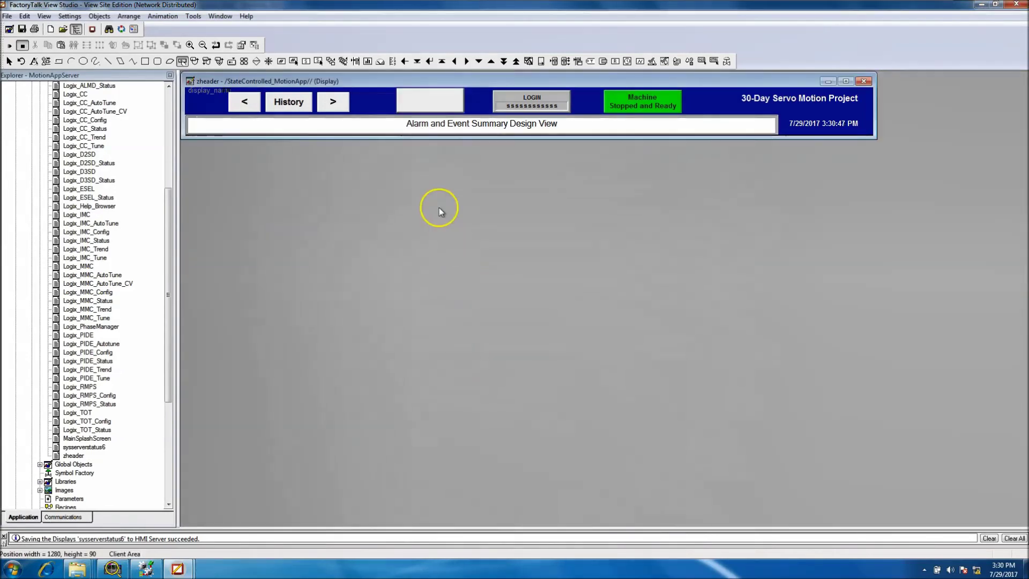
Set the back style of the new button's up appearance to Transparent so the Server Status object shows through
left_click(422, 101)
right_click(422, 102)
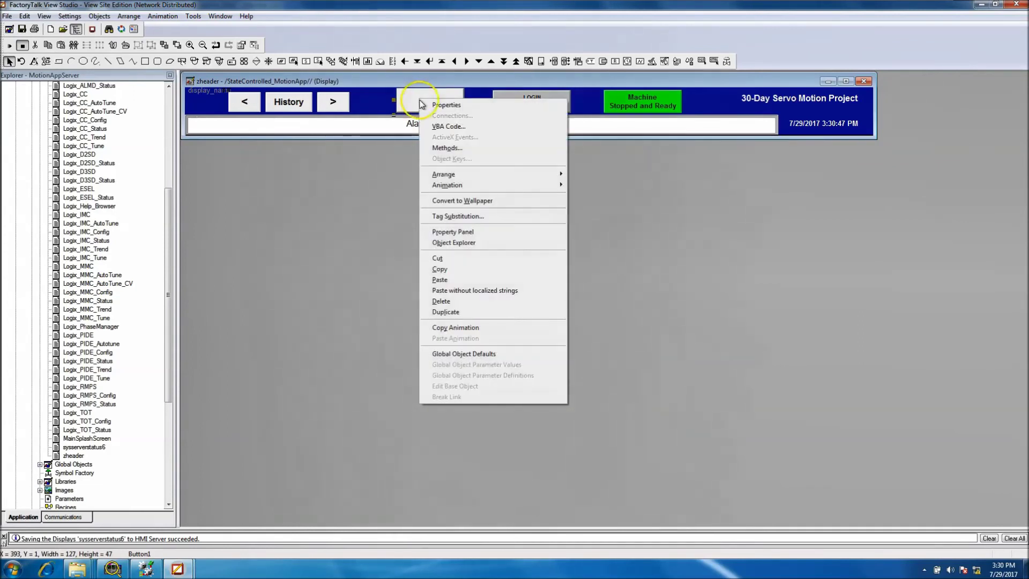
left_click(435, 101)
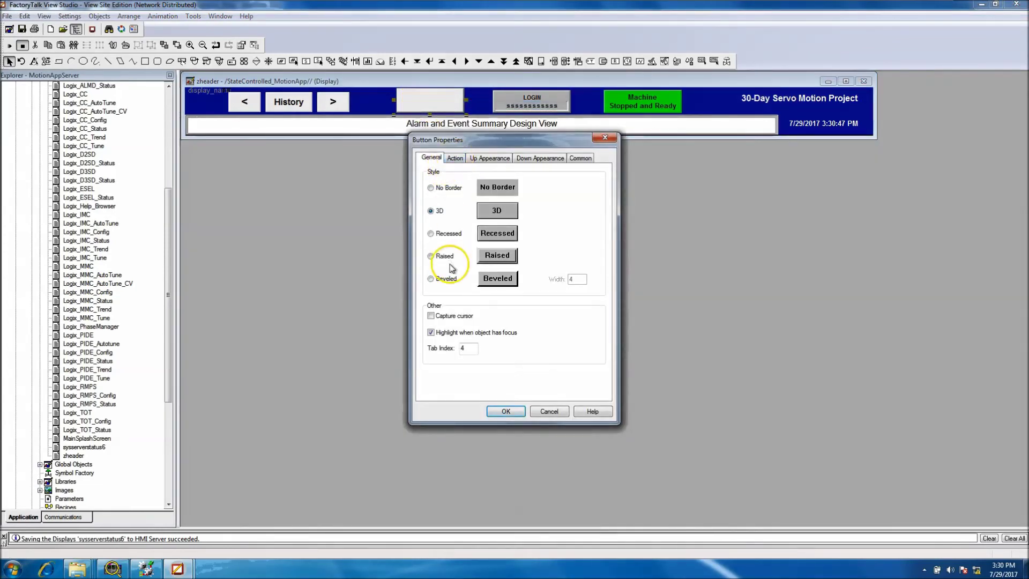
left_click(457, 158)
left_click(474, 158)
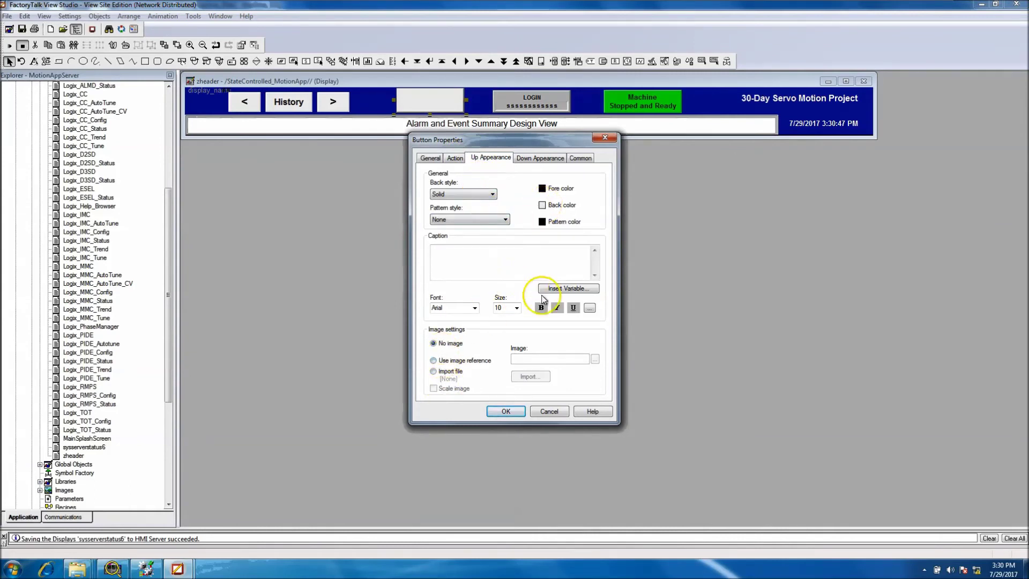
left_click(542, 205)
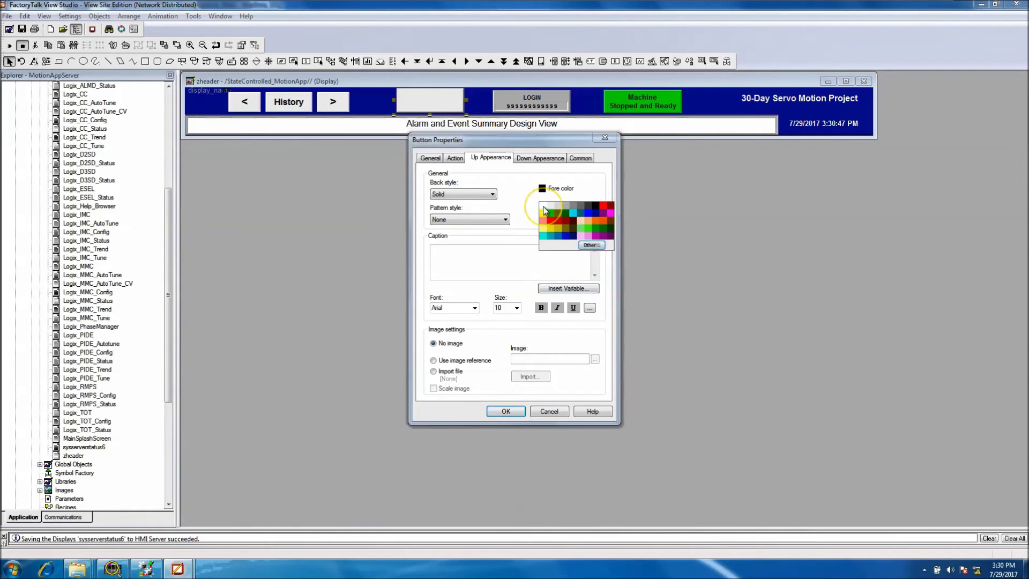
left_click(515, 202)
left_click(492, 194)
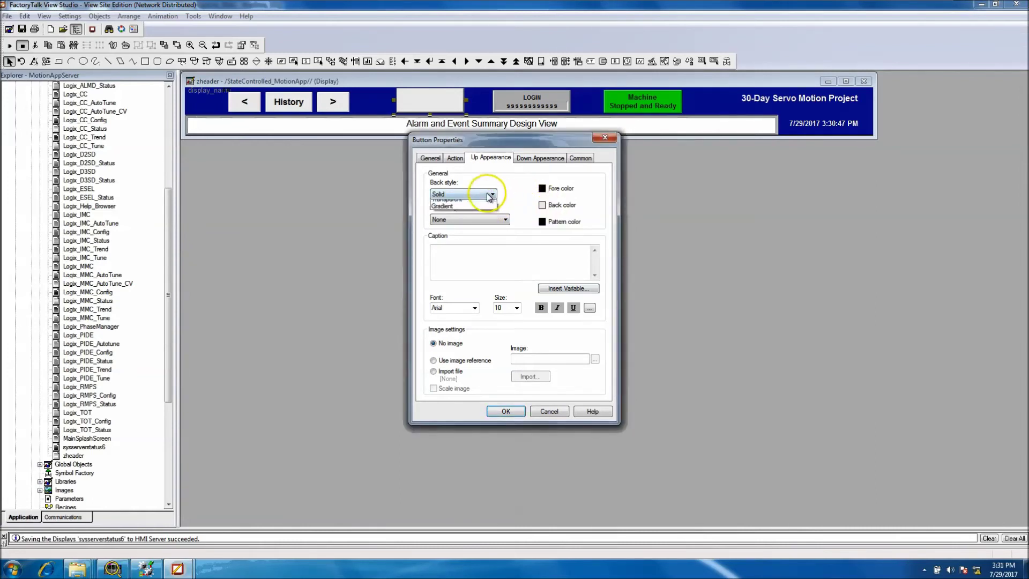
left_click(470, 211)
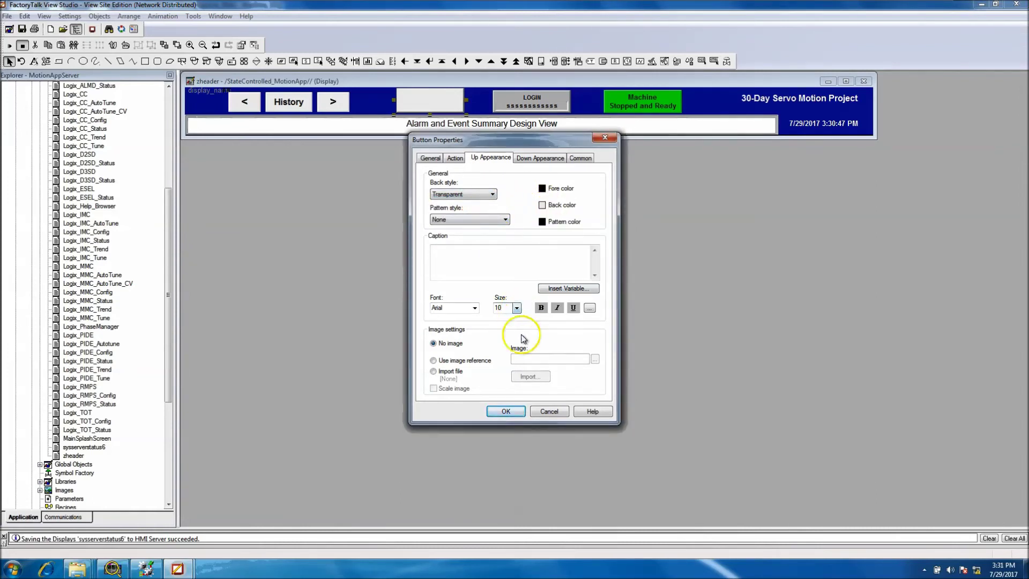
left_click(505, 411)
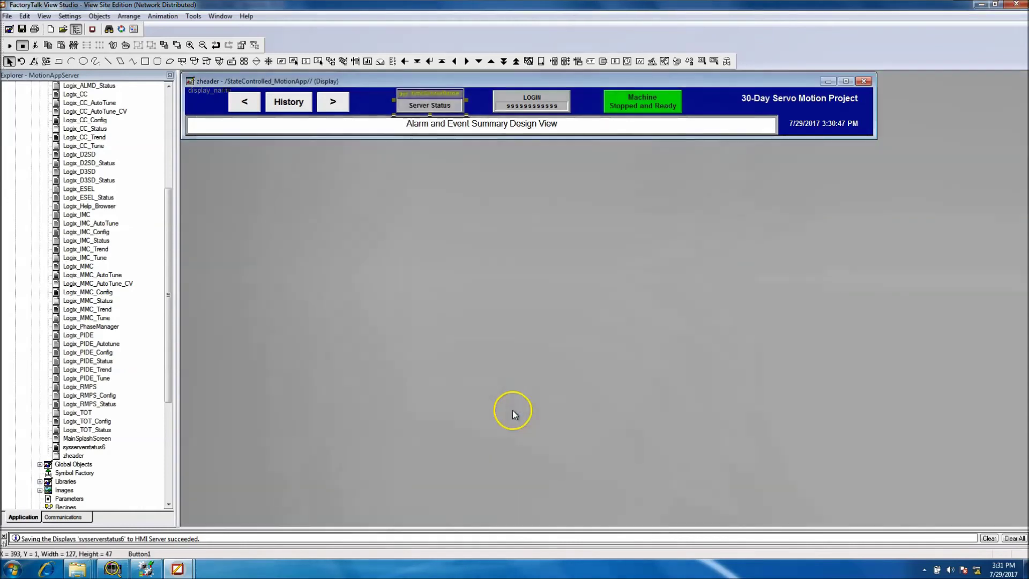
Deselect the button and save the zheader display
left_click(473, 99)
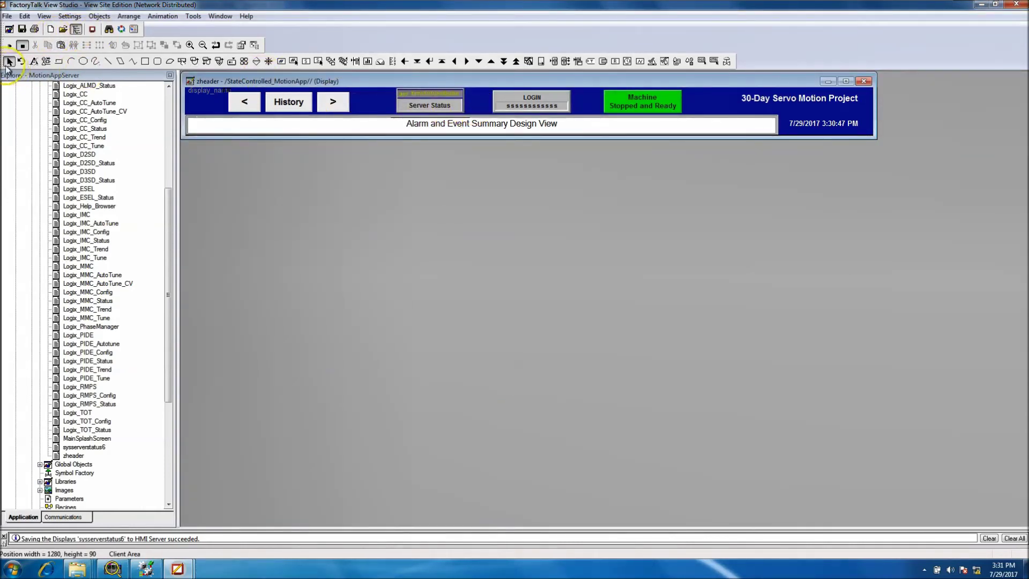
left_click(22, 29)
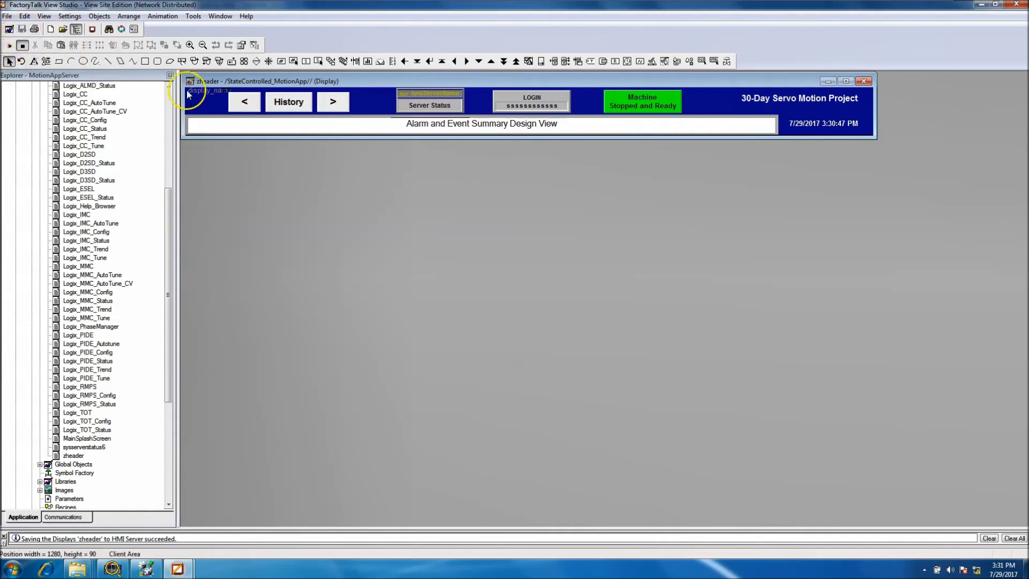
left_click(448, 108)
left_click(474, 121)
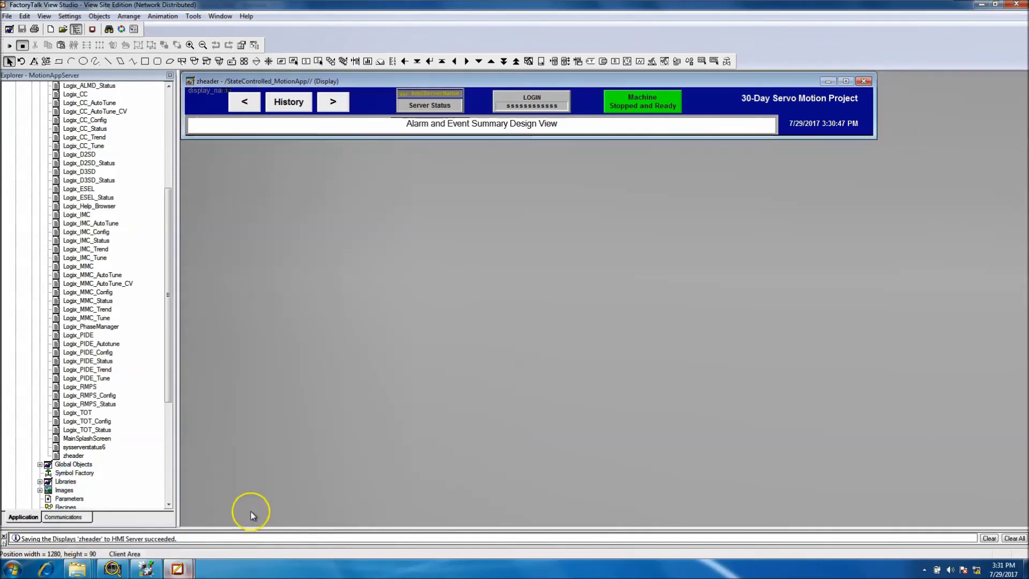
Review the server status of the MotionAppServer HMI server and close it without changes
left_click_drag(166, 230, 166, 149)
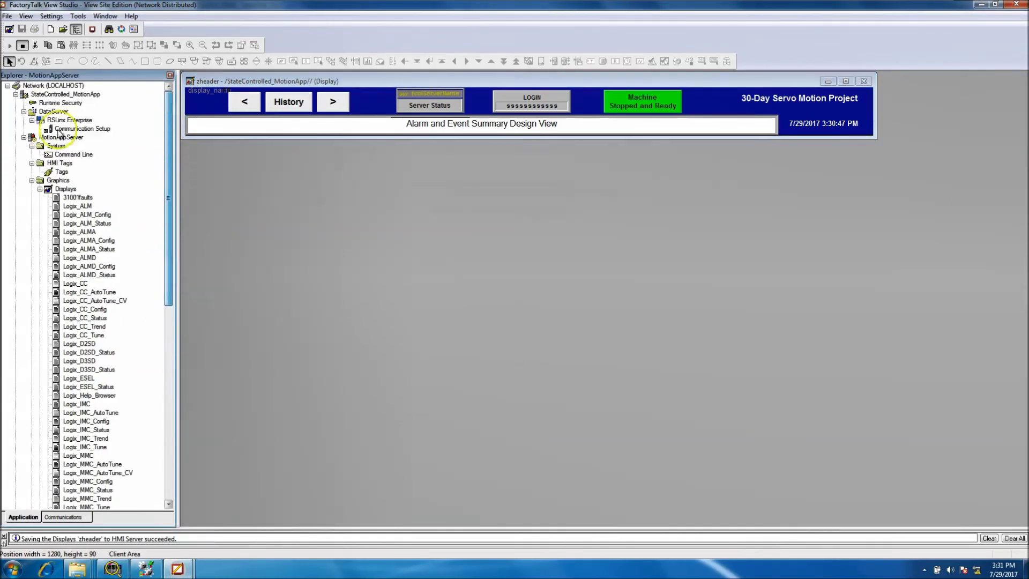
right_click(51, 137)
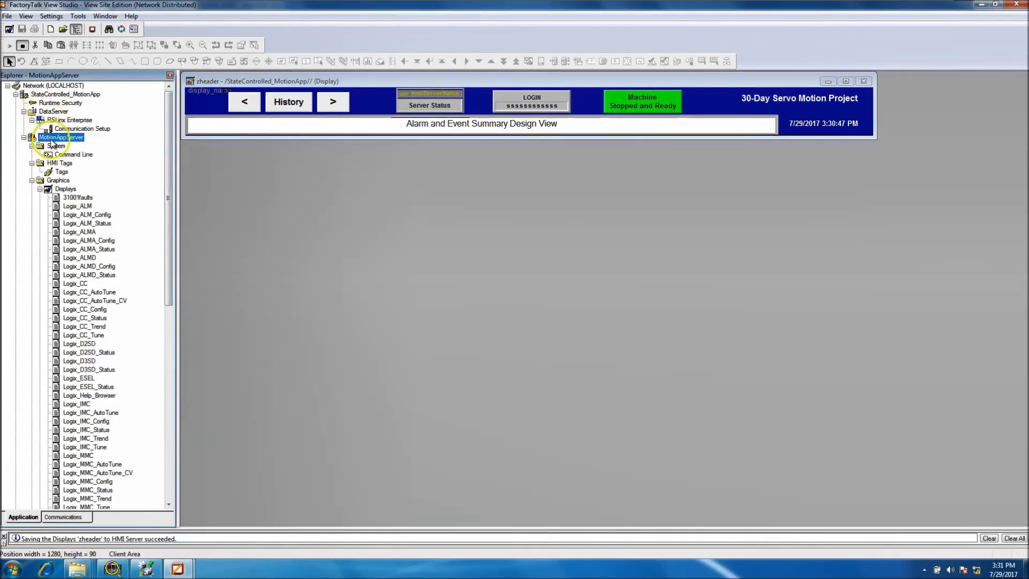
left_click(88, 179)
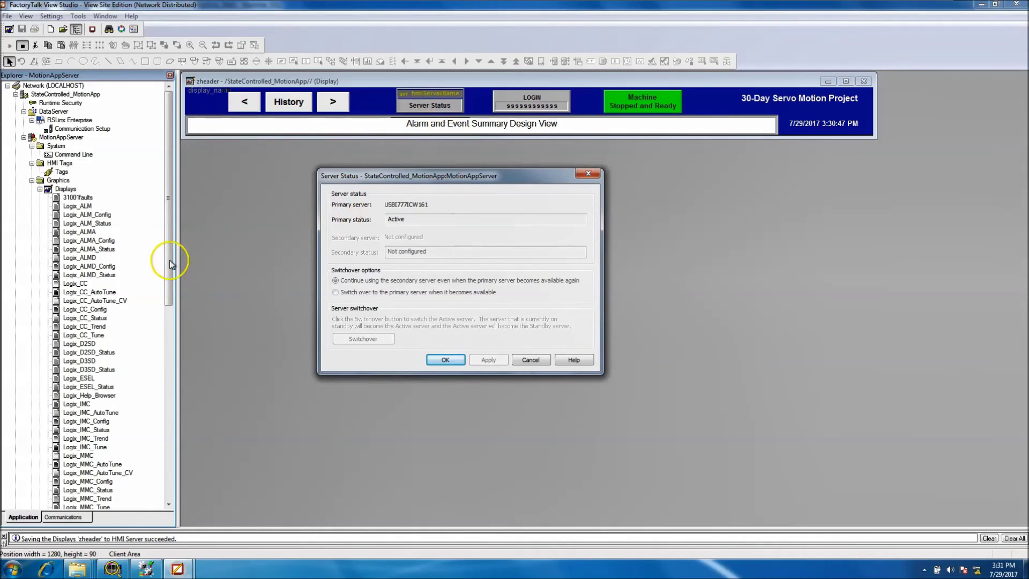
left_click(181, 367)
left_click(528, 360)
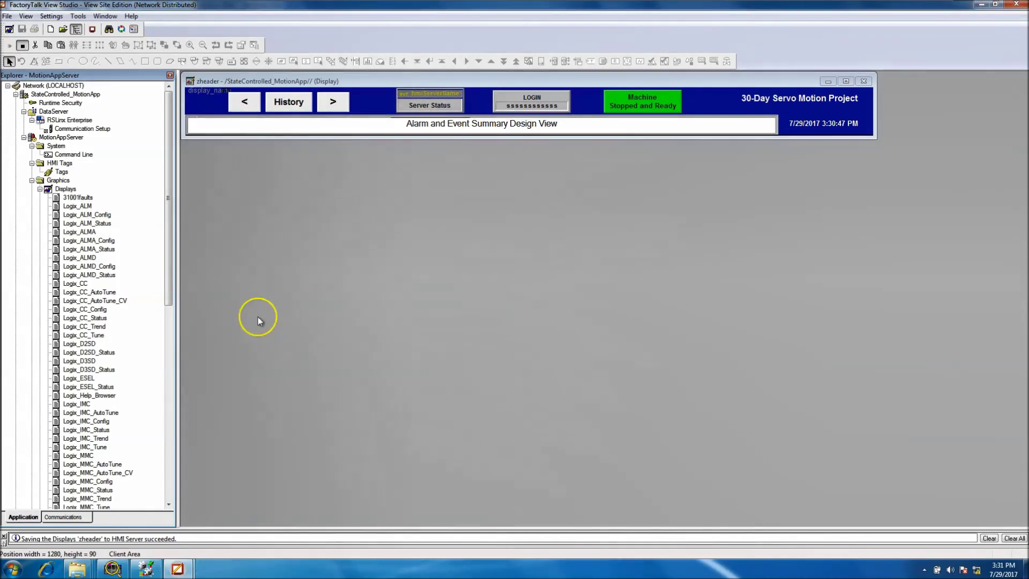
Open the sysserverstatus6 display, move it below the zheader display's contents, and run it in test mode
left_click_drag(172, 294, 159, 442)
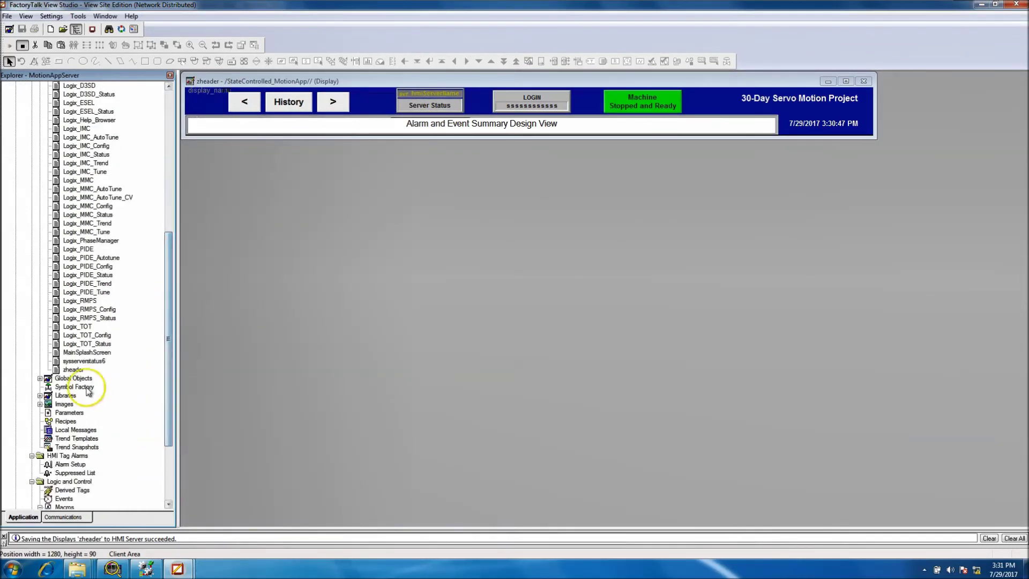
double_click(84, 361)
left_click_drag(368, 132, 471, 146)
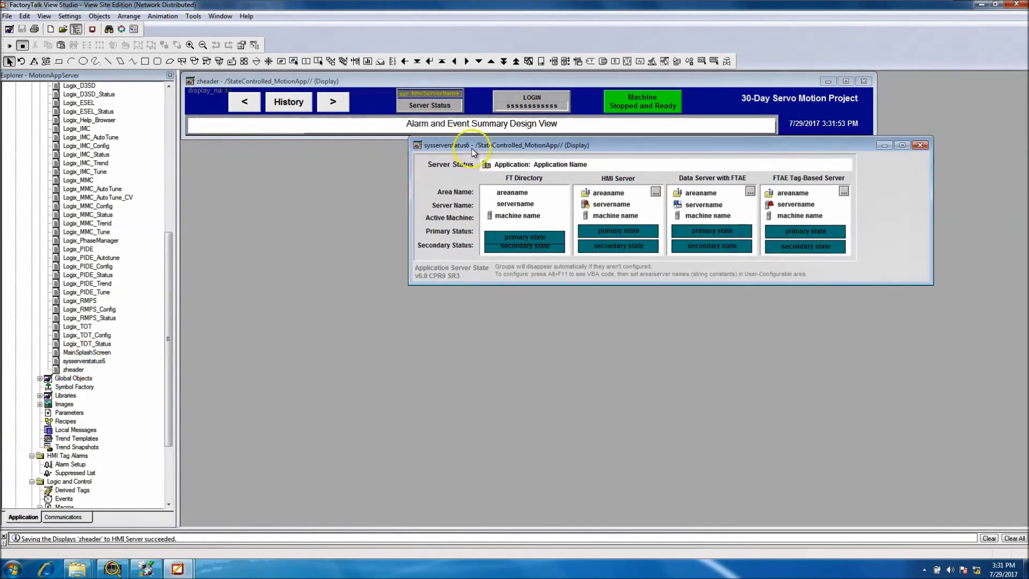
left_click(9, 45)
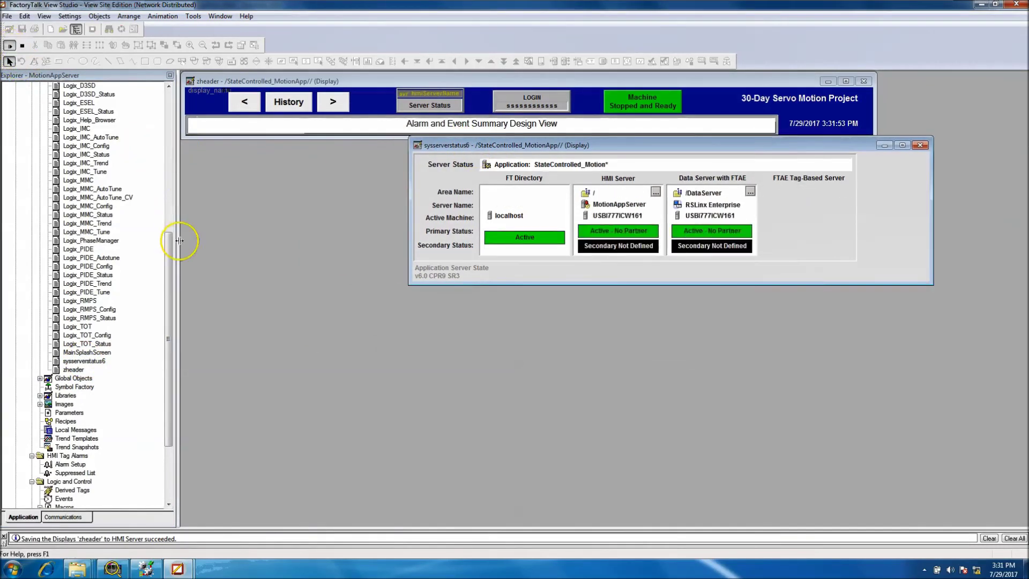
Compare MotionAppServer's server status with the HMI Server column of the running sysserverstatus6 display, and dismiss the status window
left_click_drag(168, 248, 166, 120)
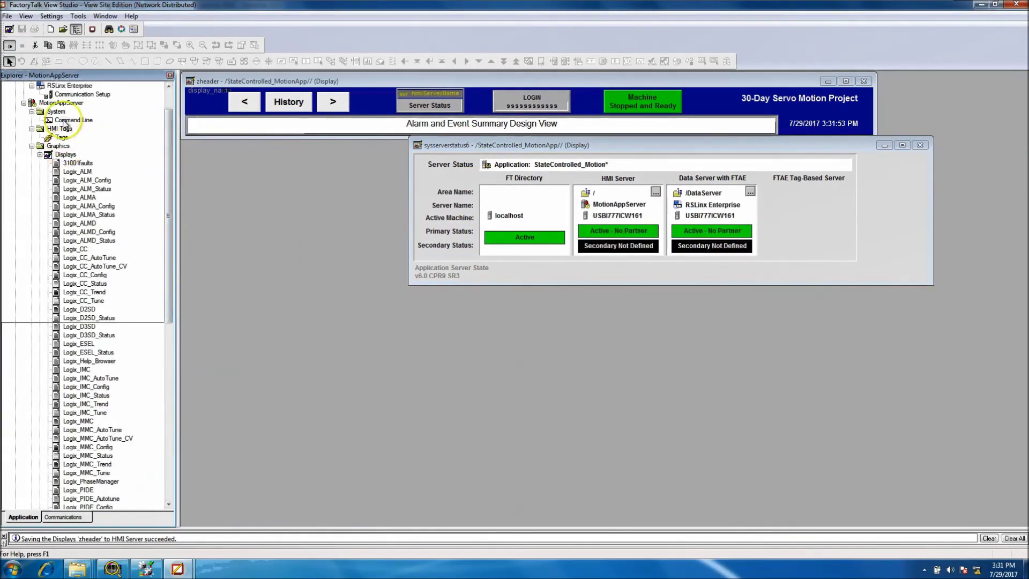
right_click(65, 105)
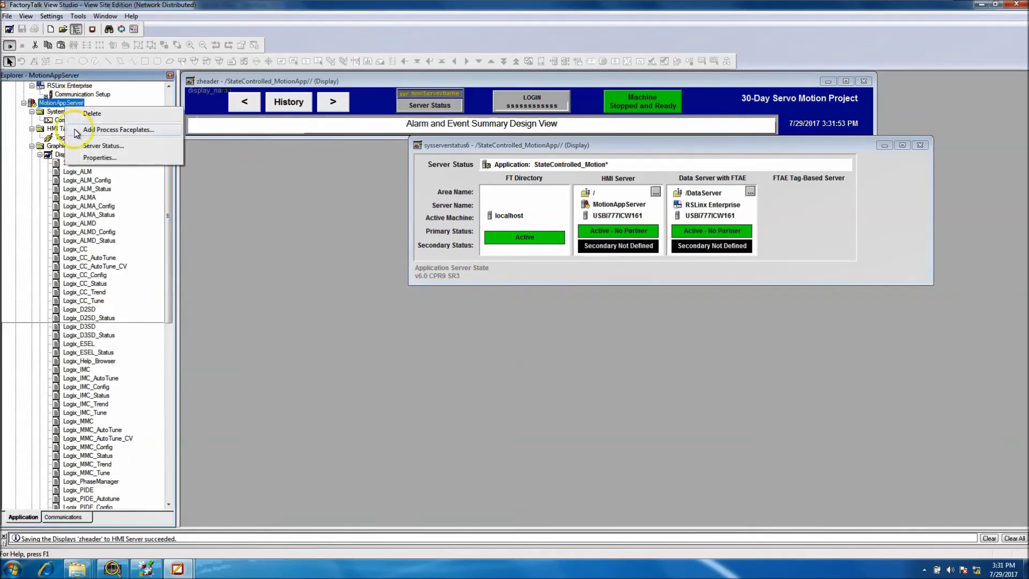
left_click(82, 147)
left_click_drag(214, 27, 801, 293)
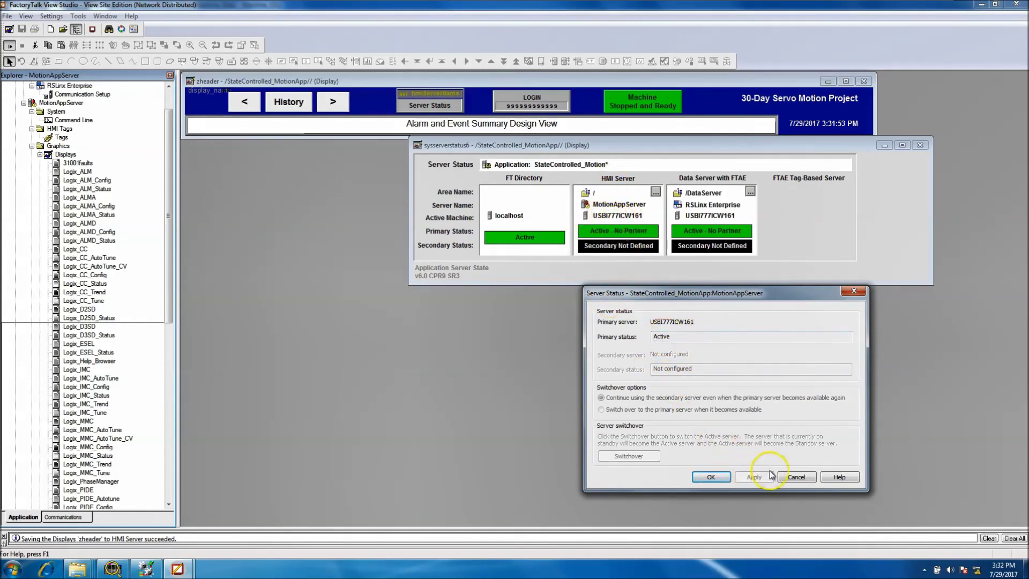
left_click(797, 476)
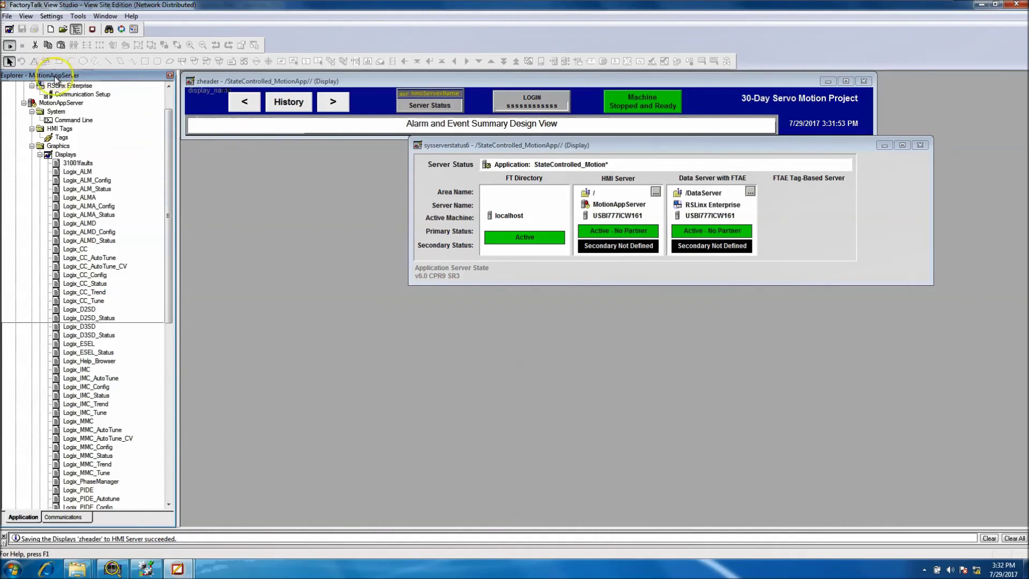
Compare the RSLinx Enterprise data server's status with the Data Server column of the running display, and dismiss the status window
left_click(66, 85)
left_click_drag(166, 119, 167, 97)
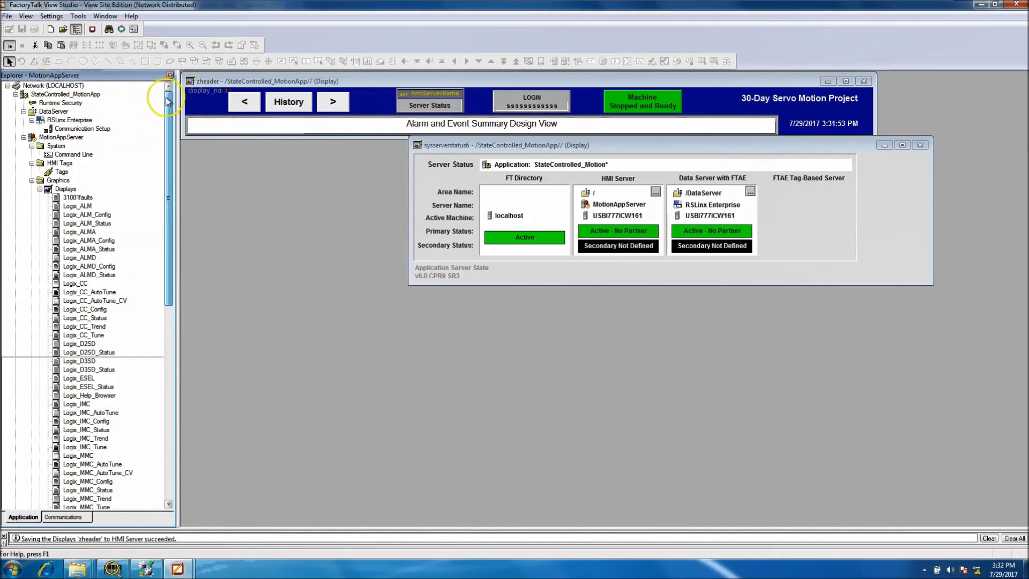
right_click(61, 121)
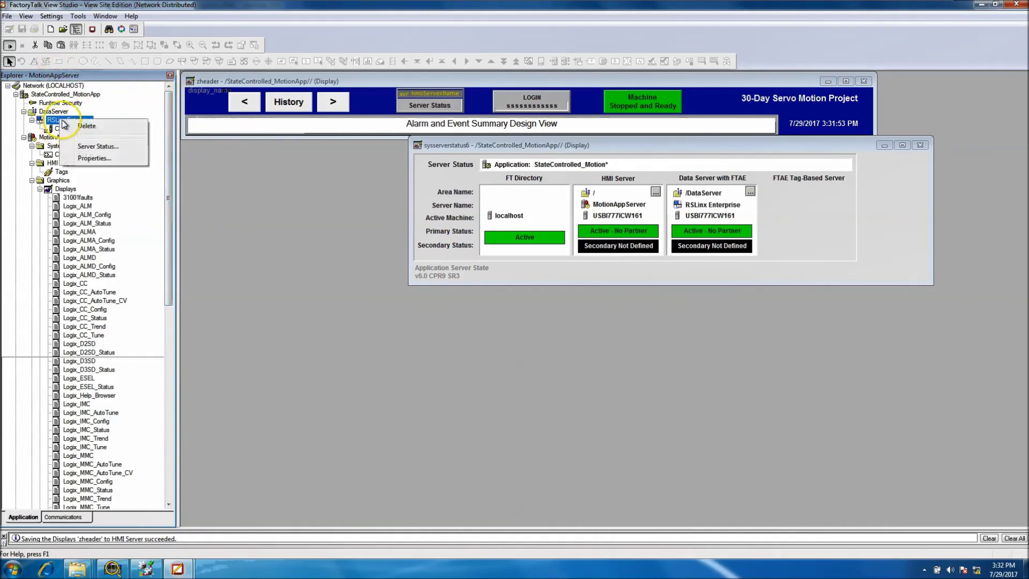
left_click(79, 148)
left_click_drag(163, 27, 829, 285)
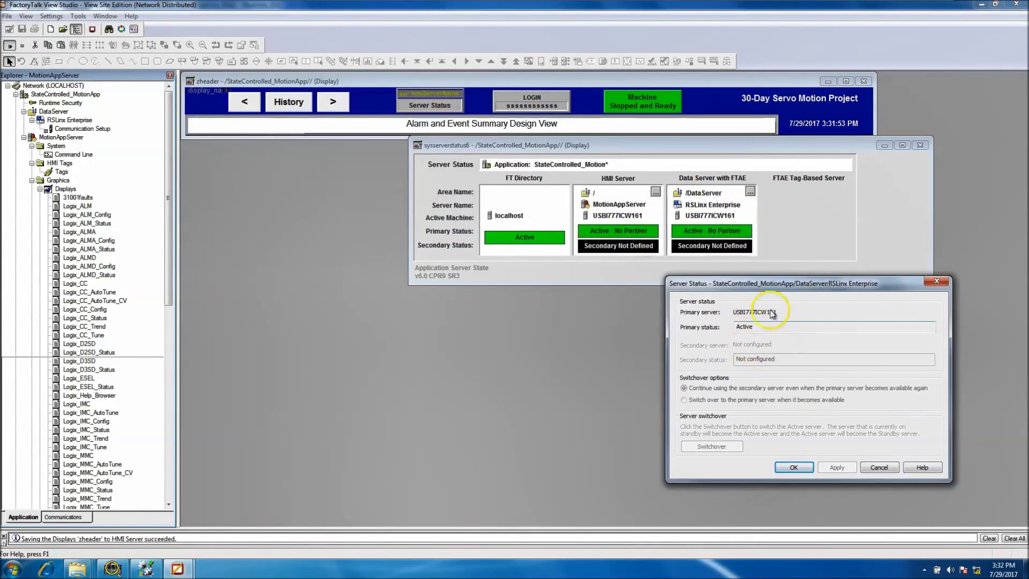
double_click(744, 326)
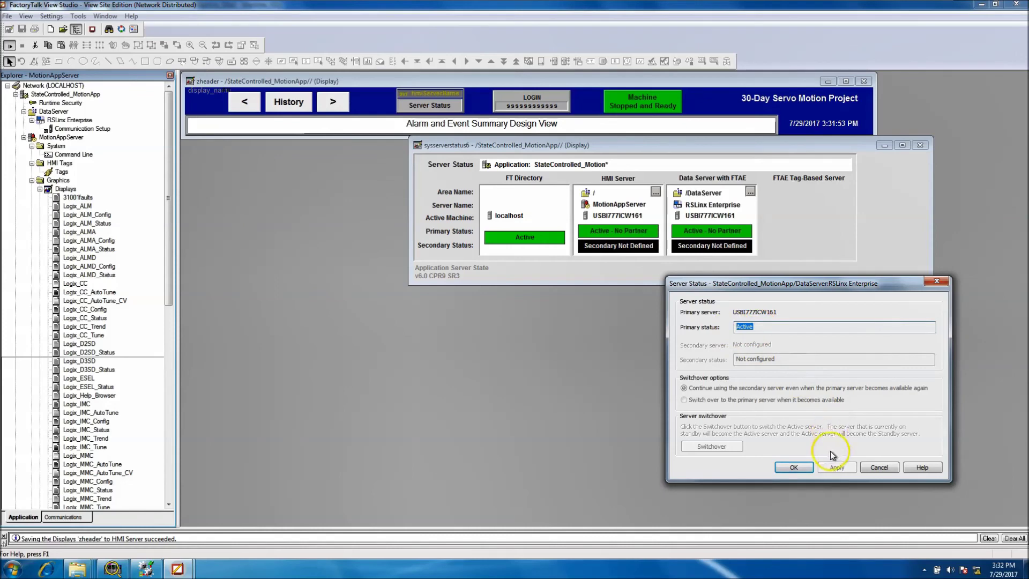
left_click(879, 468)
Stop testing the sysserverstatus6 display and close it, saving its changes
left_click_drag(505, 147, 291, 182)
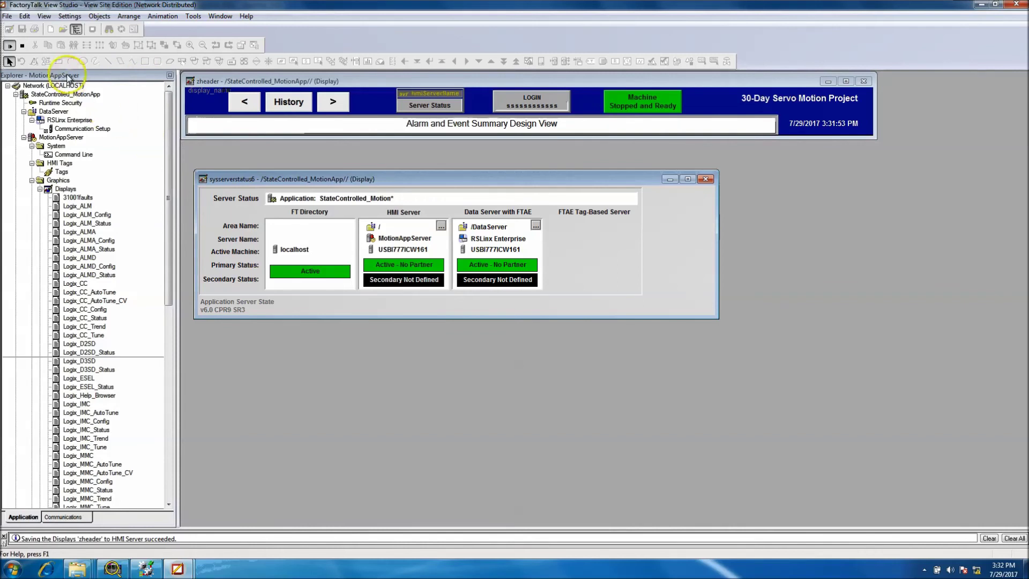
left_click(22, 46)
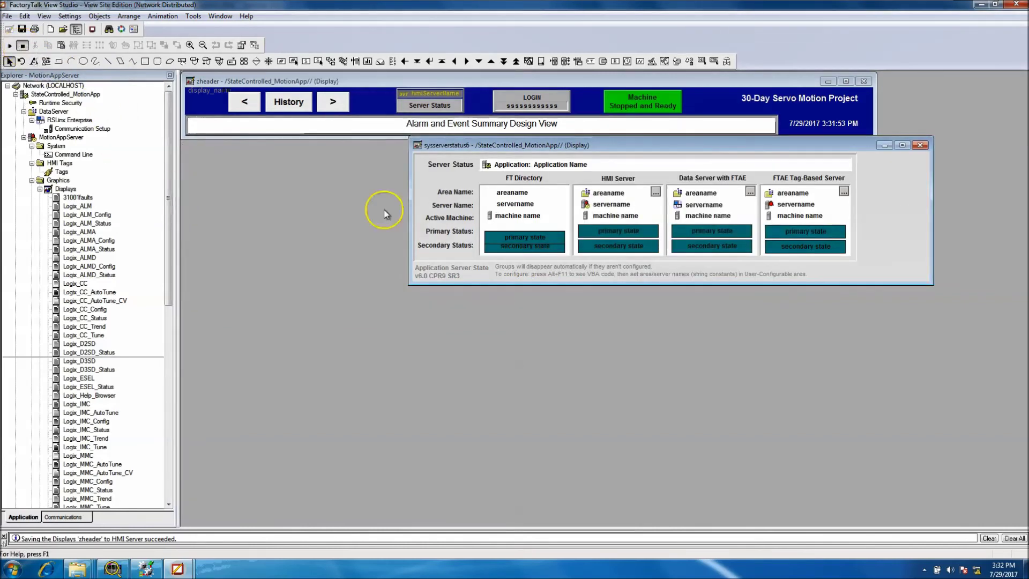
left_click_drag(508, 143, 304, 157)
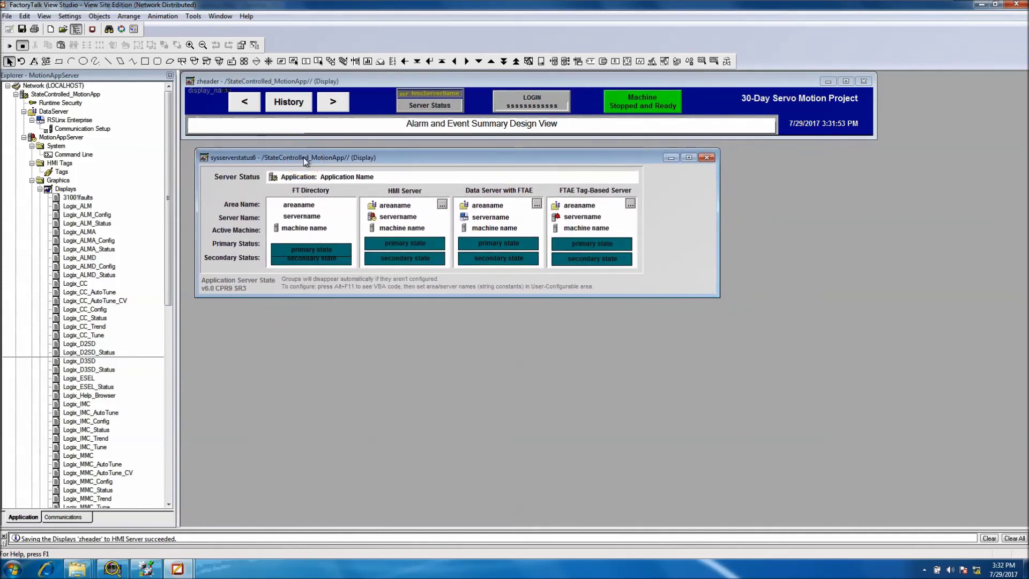
left_click(702, 158)
left_click(474, 310)
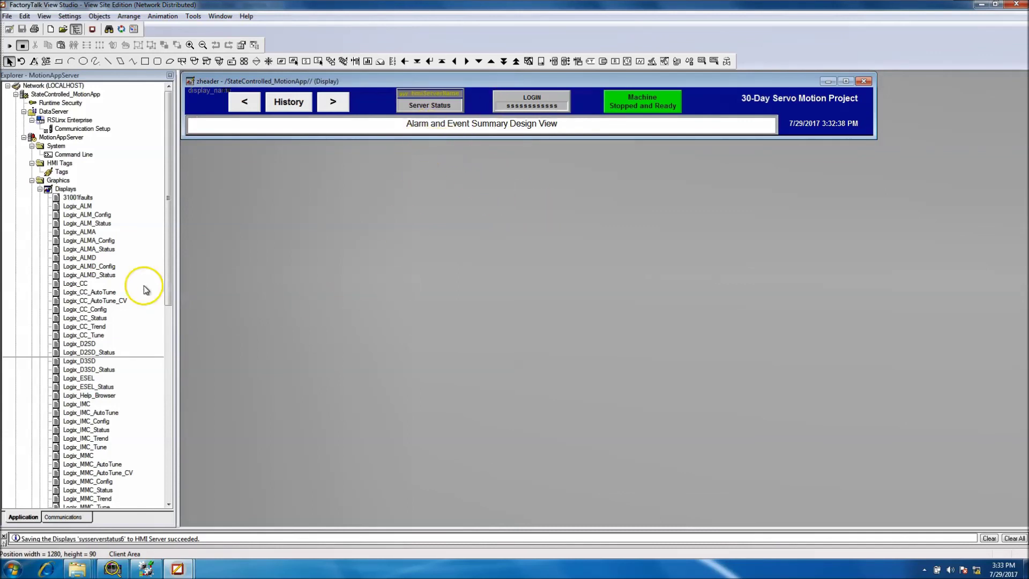
left_click_drag(169, 232, 169, 378)
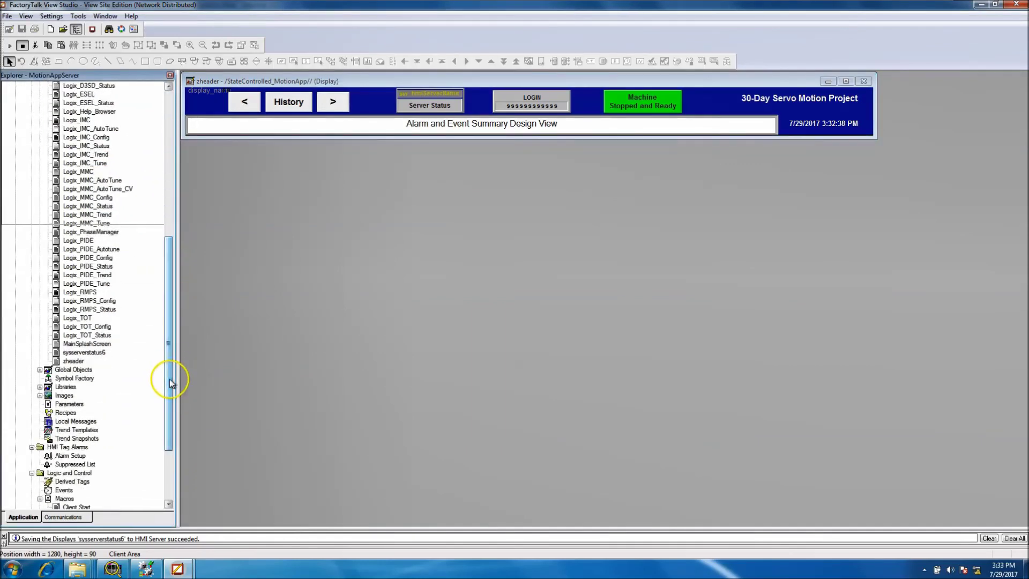
Examine the user-configurable server entries at the start of the sysserverstatus6 display's VBA code, and return to the open display
double_click(86, 352)
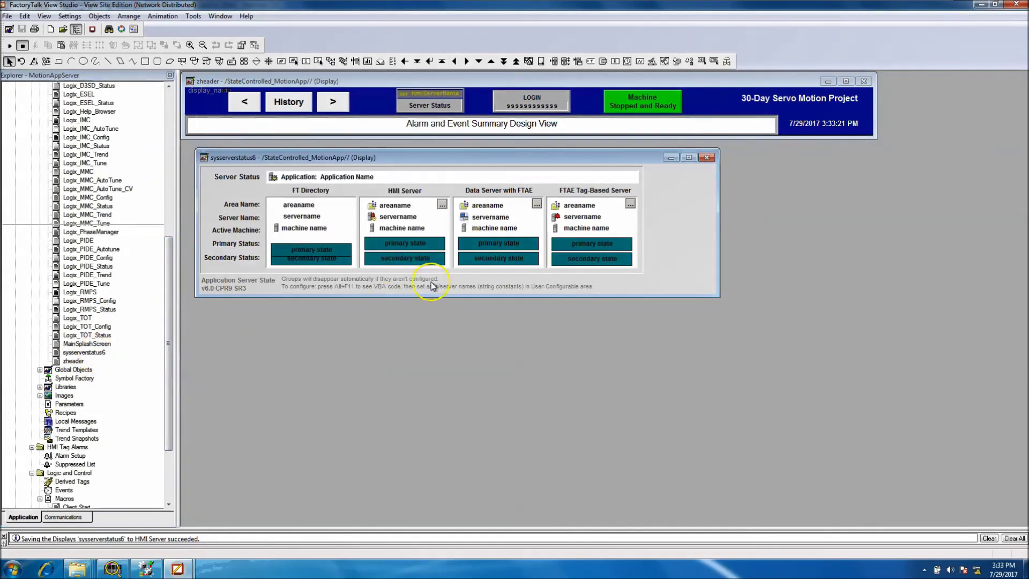
right_click(429, 204)
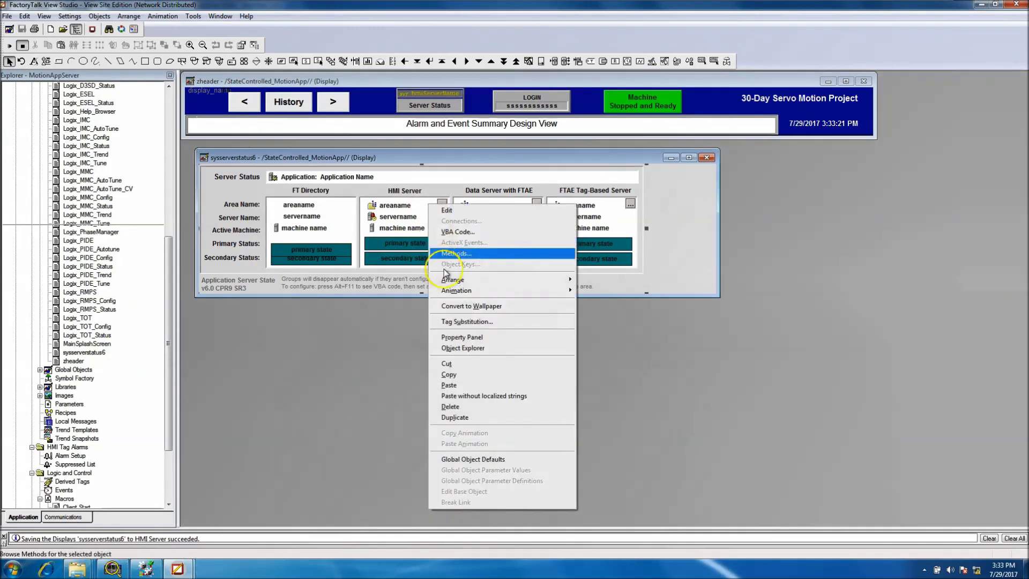
left_click(458, 231)
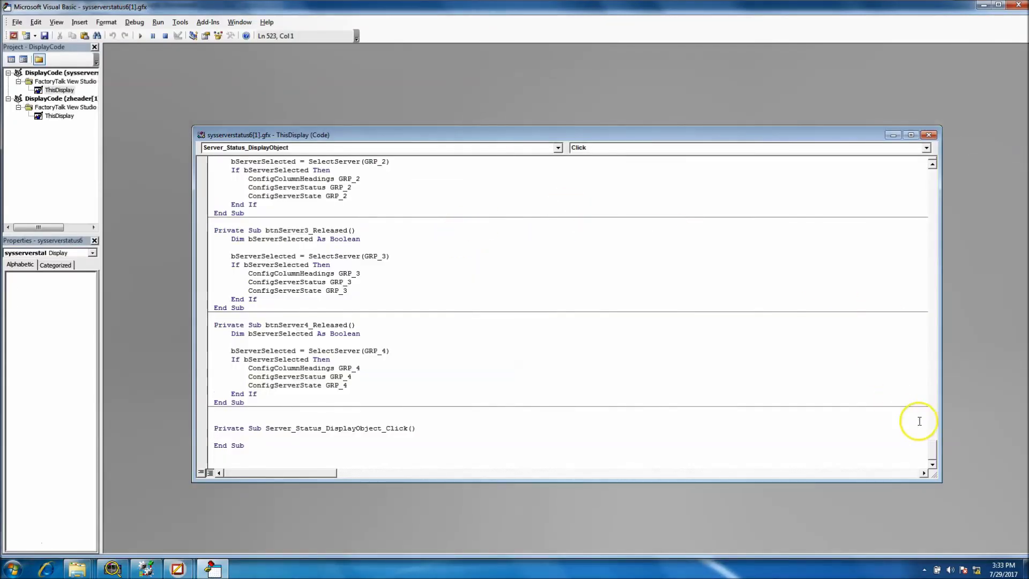
left_click_drag(933, 446, 932, 165)
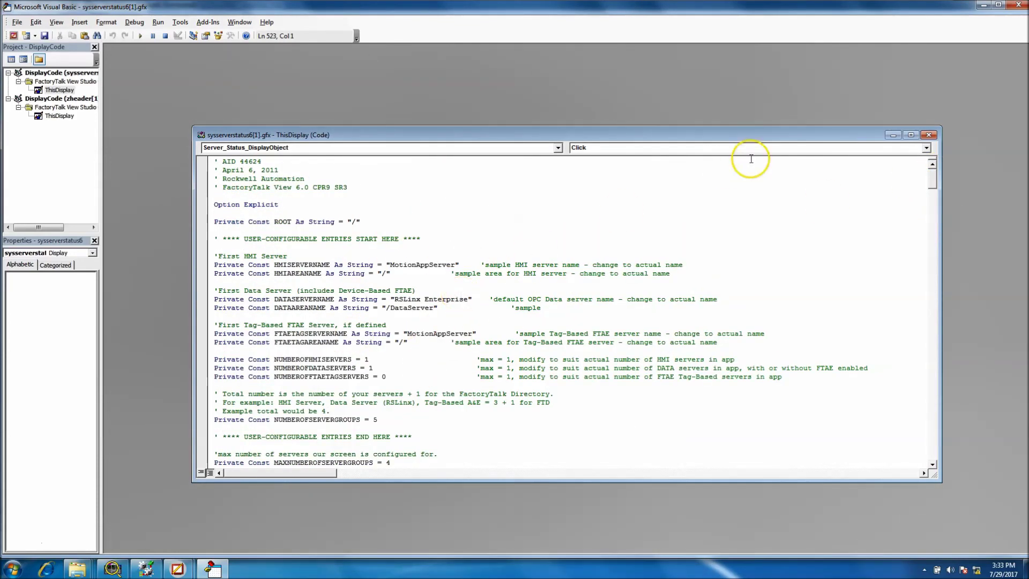
left_click(929, 134)
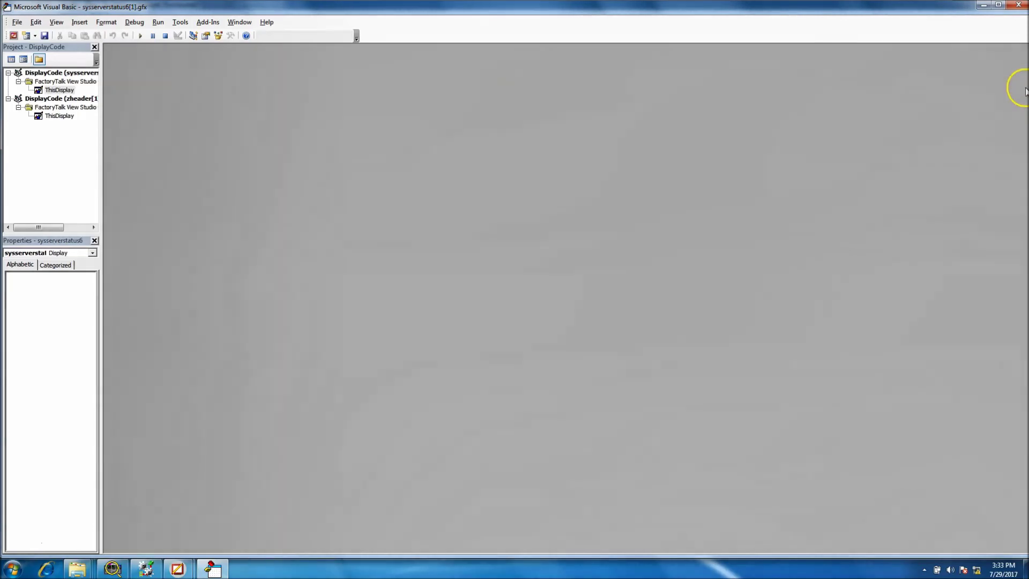
left_click(1019, 5)
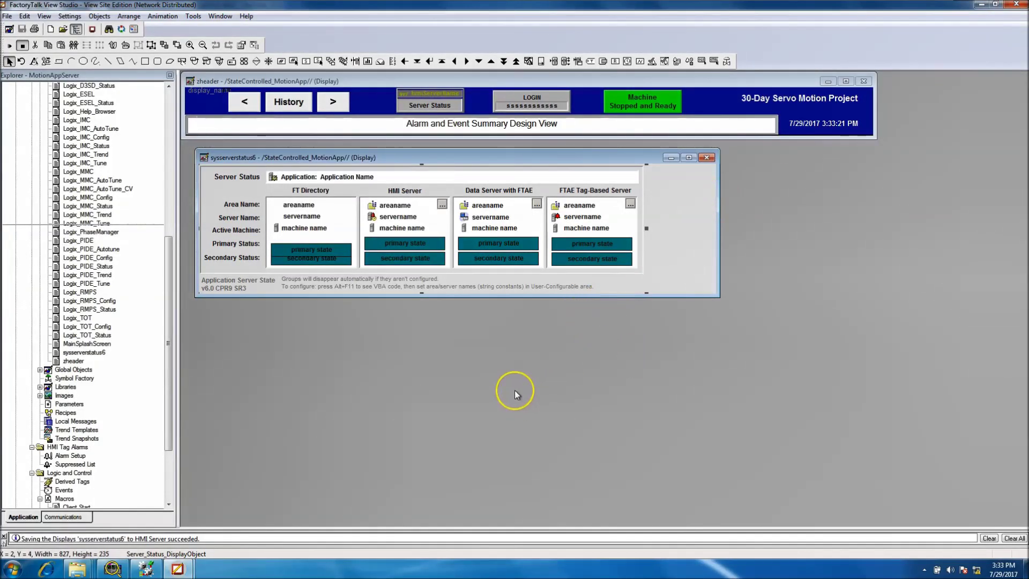
left_click(667, 271)
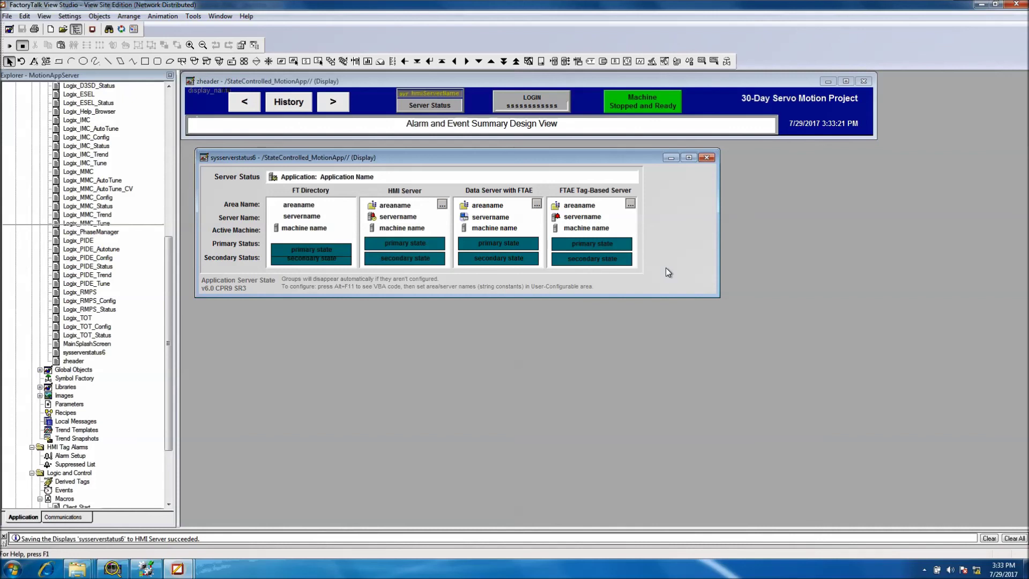
left_click(397, 378)
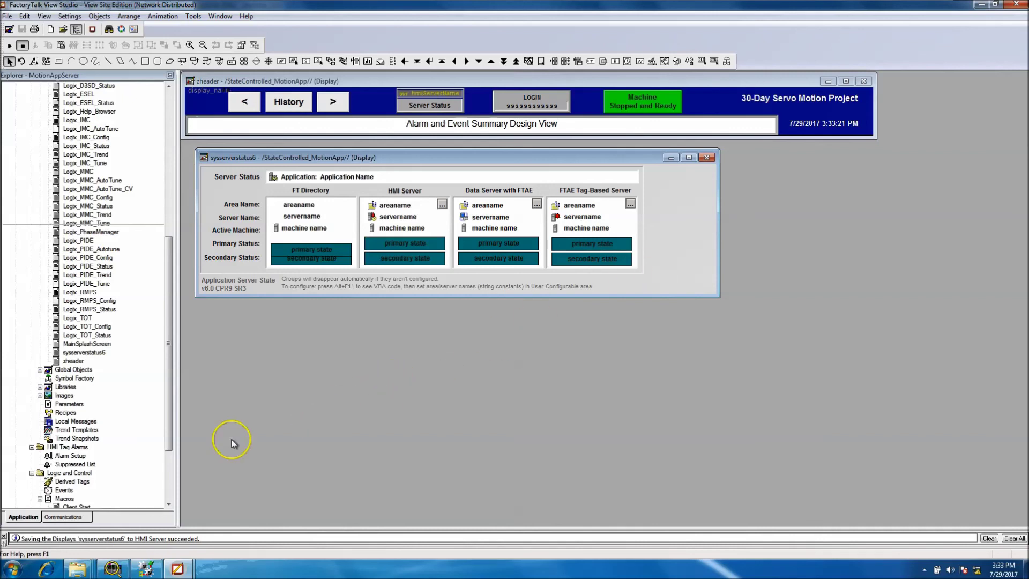